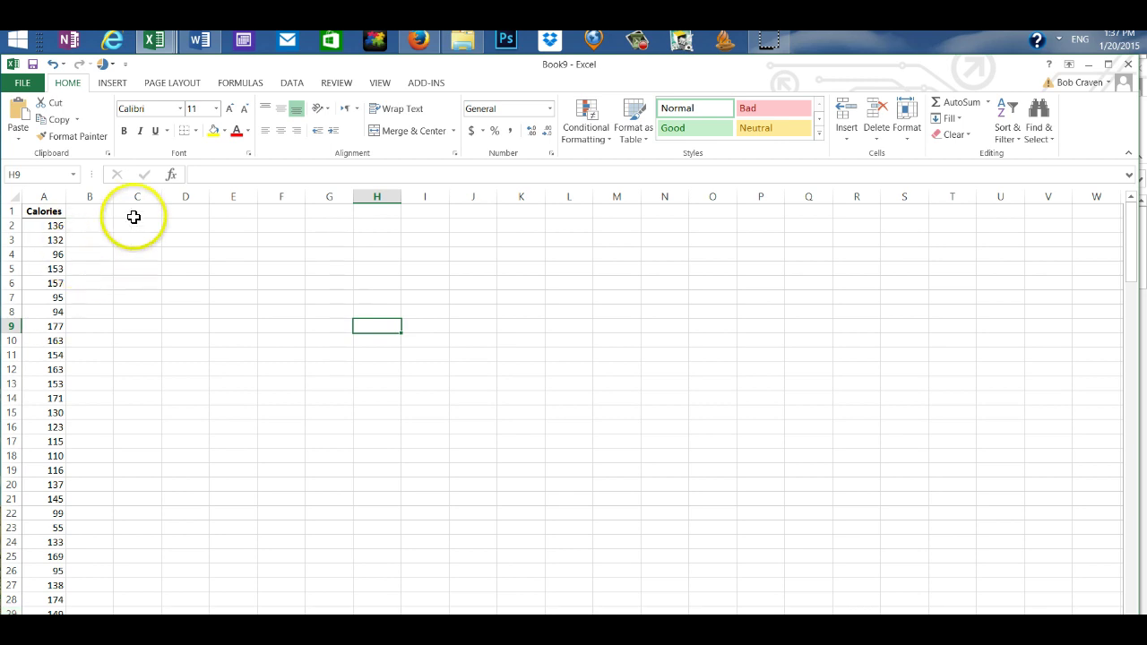
- Create an empty PivotTable from column A's Calories data, placed at cell E4 on this sheet
left_click(110, 83)
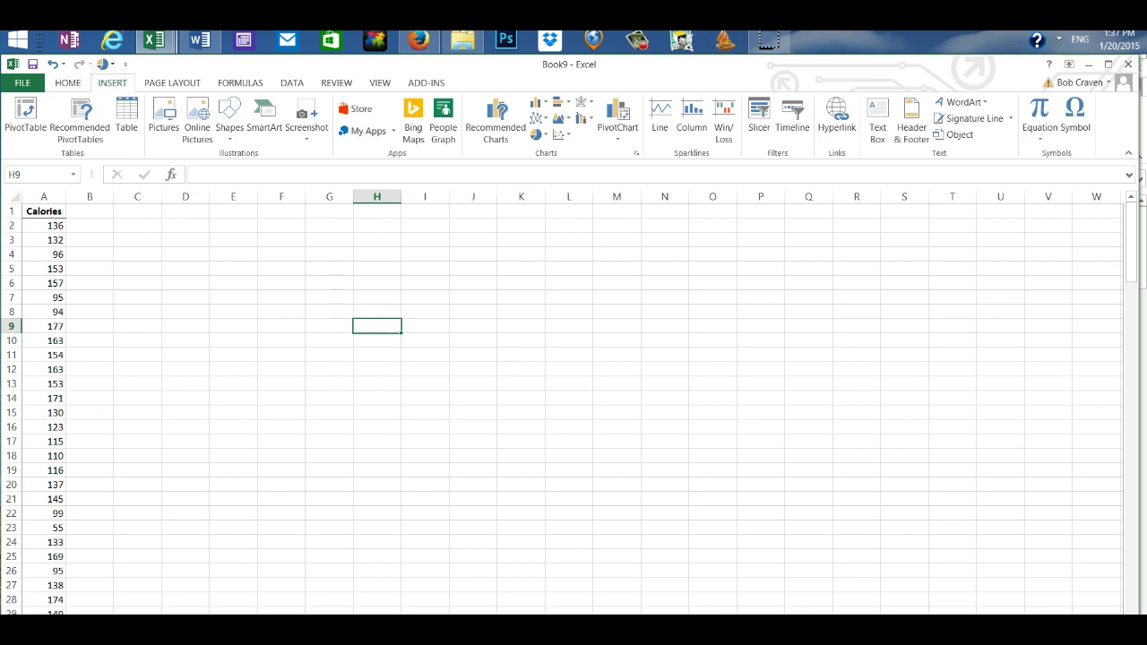
left_click(27, 115)
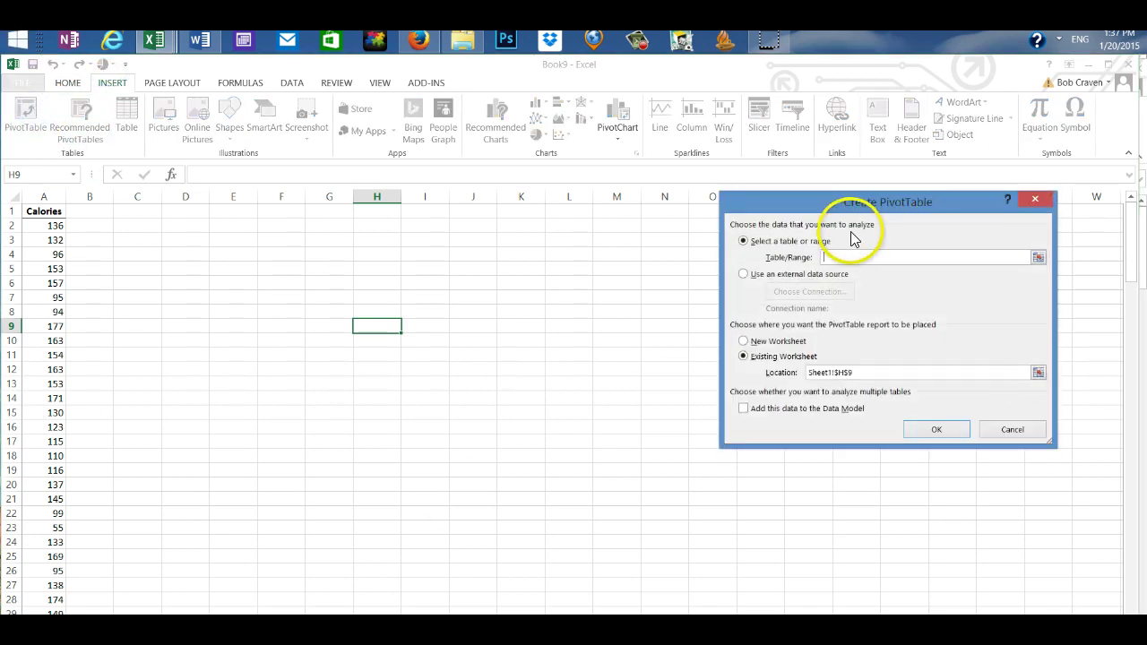
left_click(925, 232)
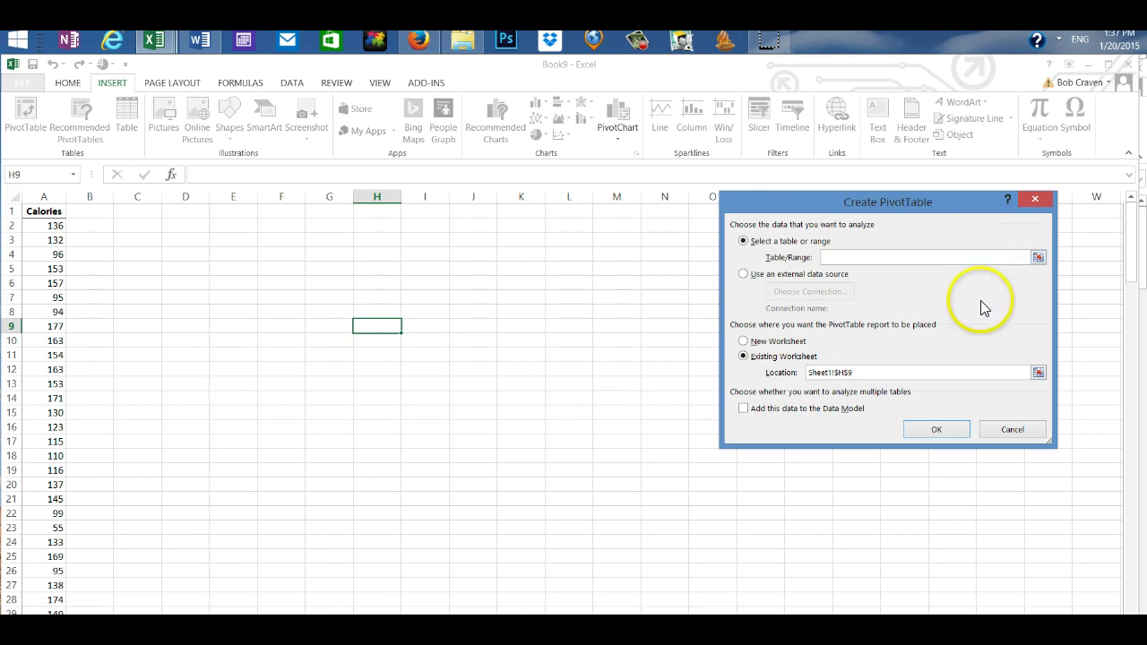
left_click(42, 196)
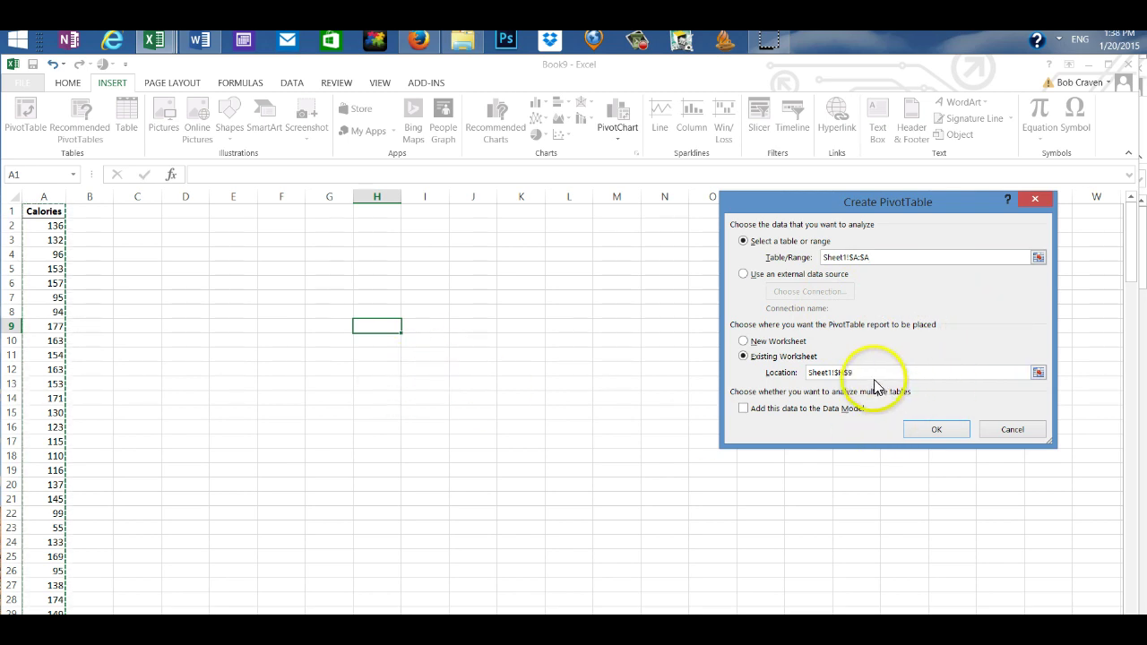
left_click_drag(869, 375, 801, 370)
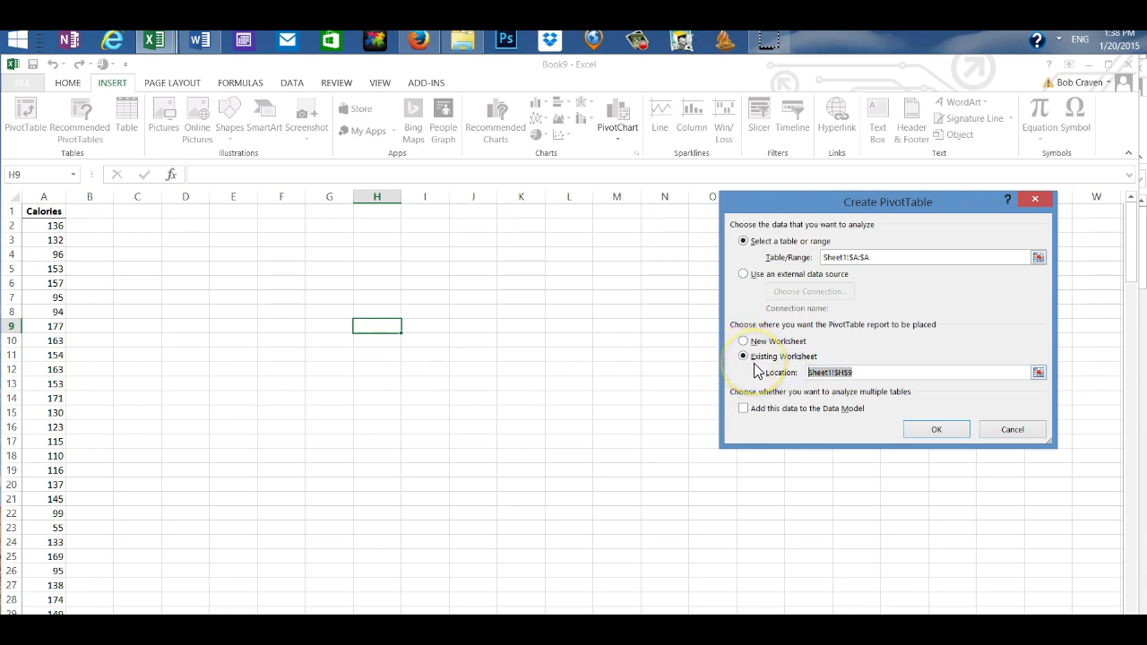
key("BackSpace")
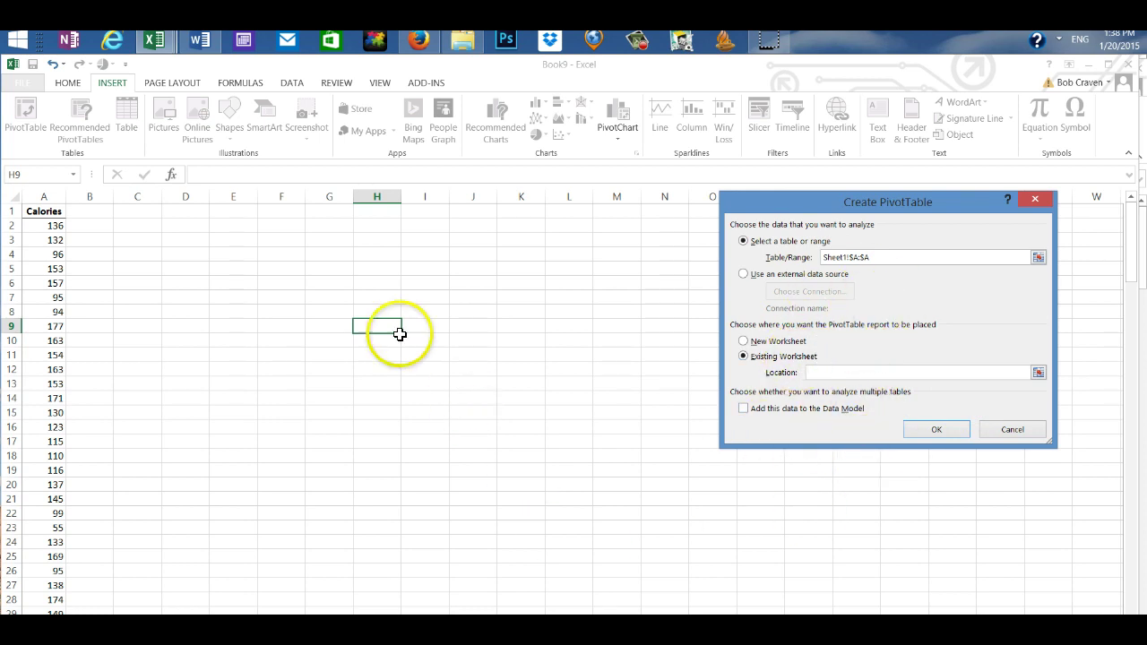
left_click(225, 254)
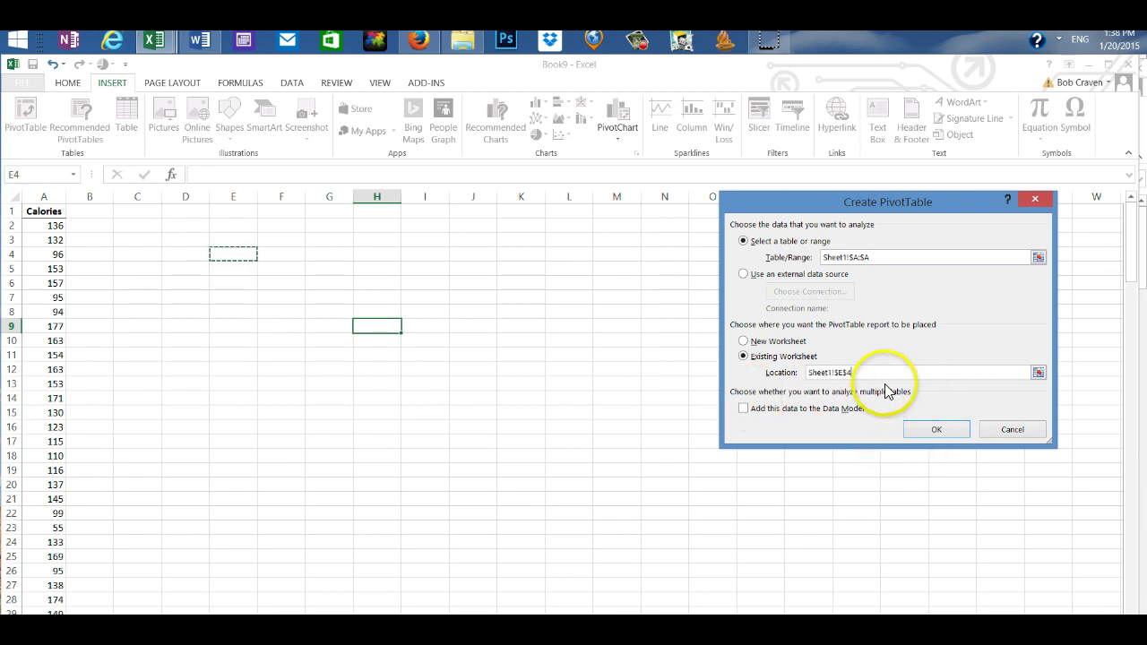
left_click(936, 431)
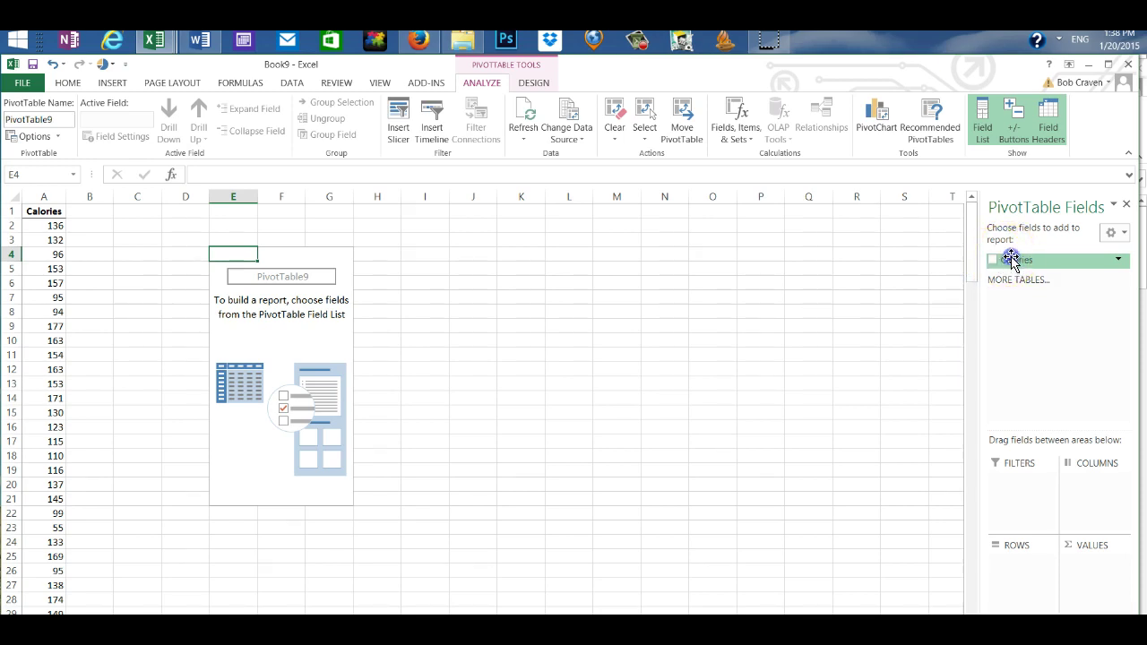
- Add Calories to both Values and Rows so each calorie value is listed with its count
left_click_drag(1011, 259, 1084, 573)
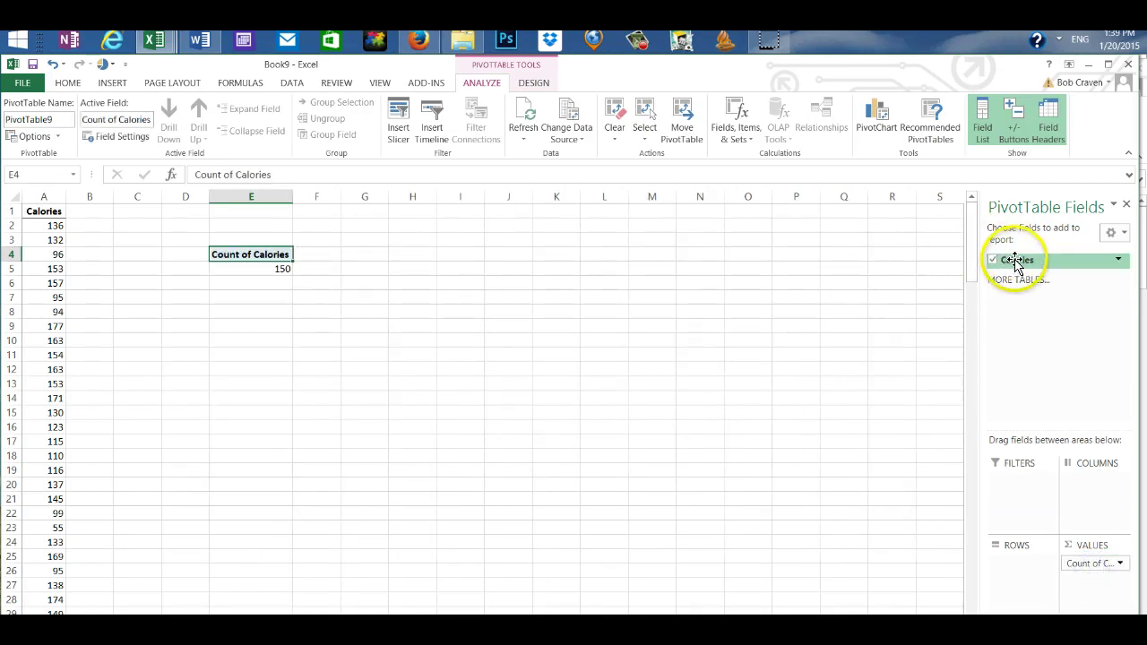
left_click_drag(1015, 261, 1022, 561)
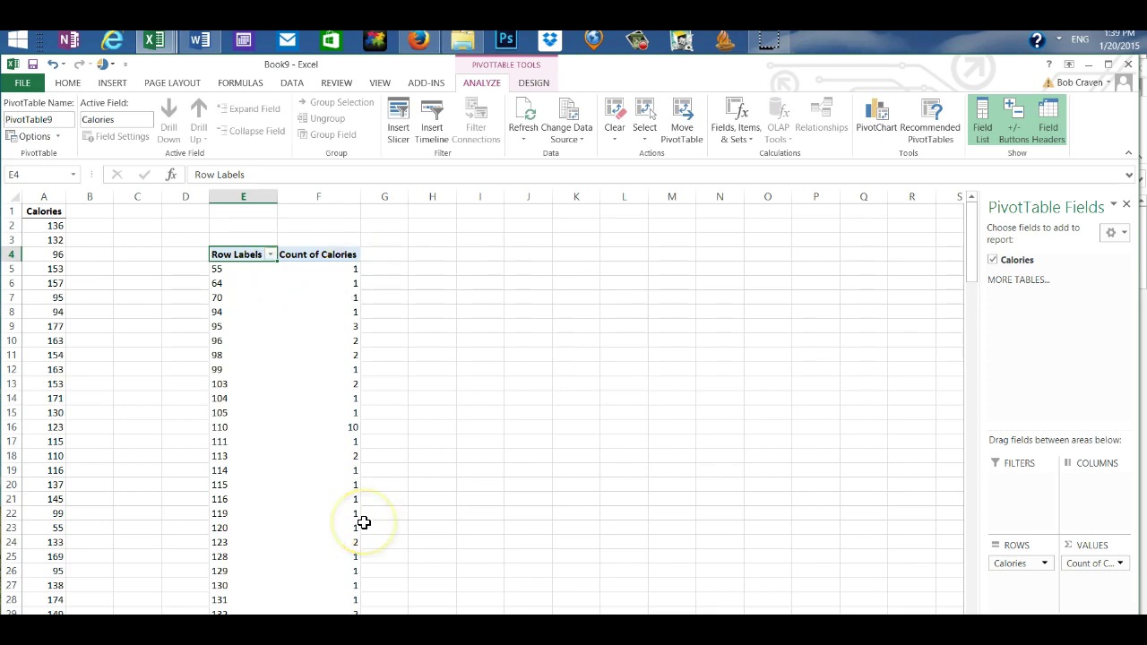
mouse_move(1119, 548)
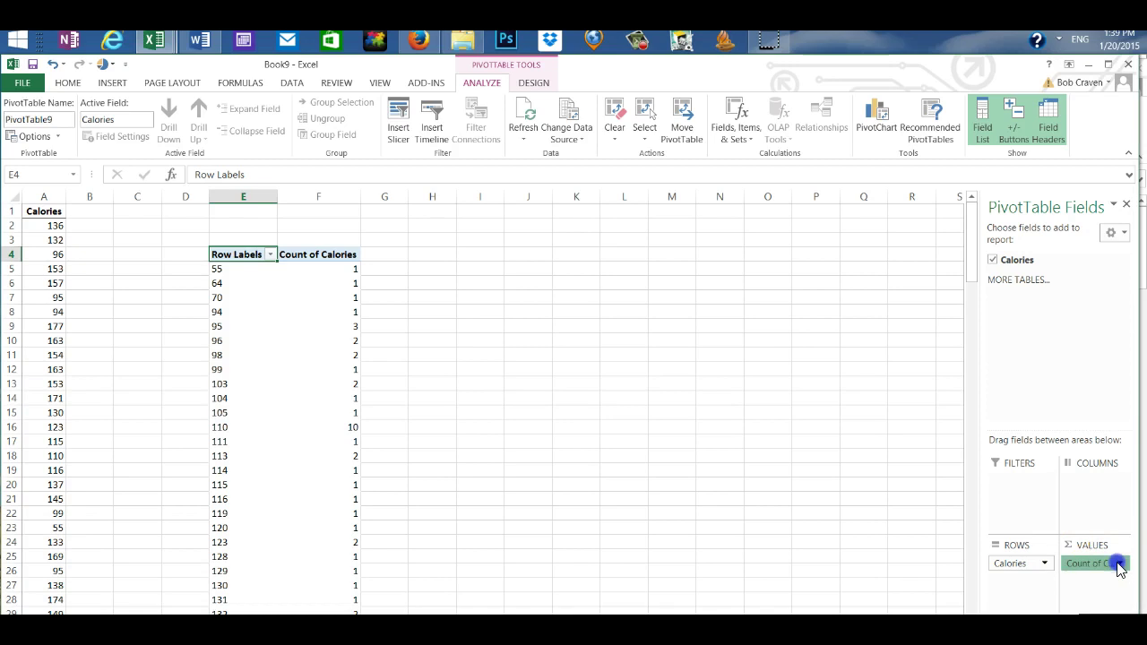
left_click(1119, 564)
left_click(1076, 546)
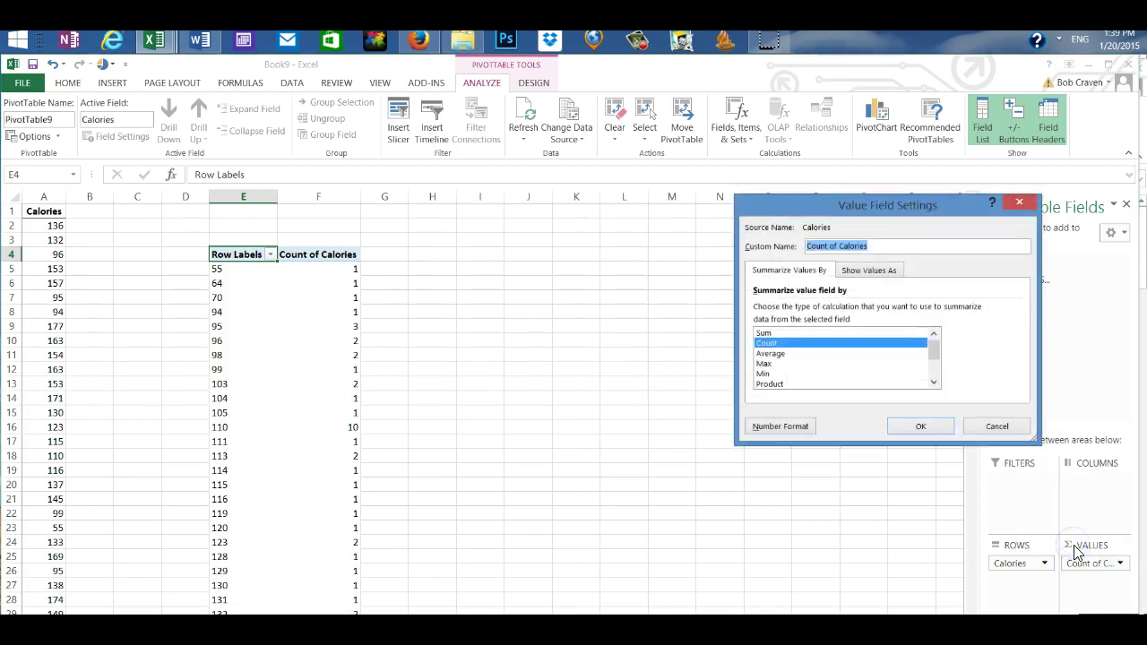
left_click(764, 334)
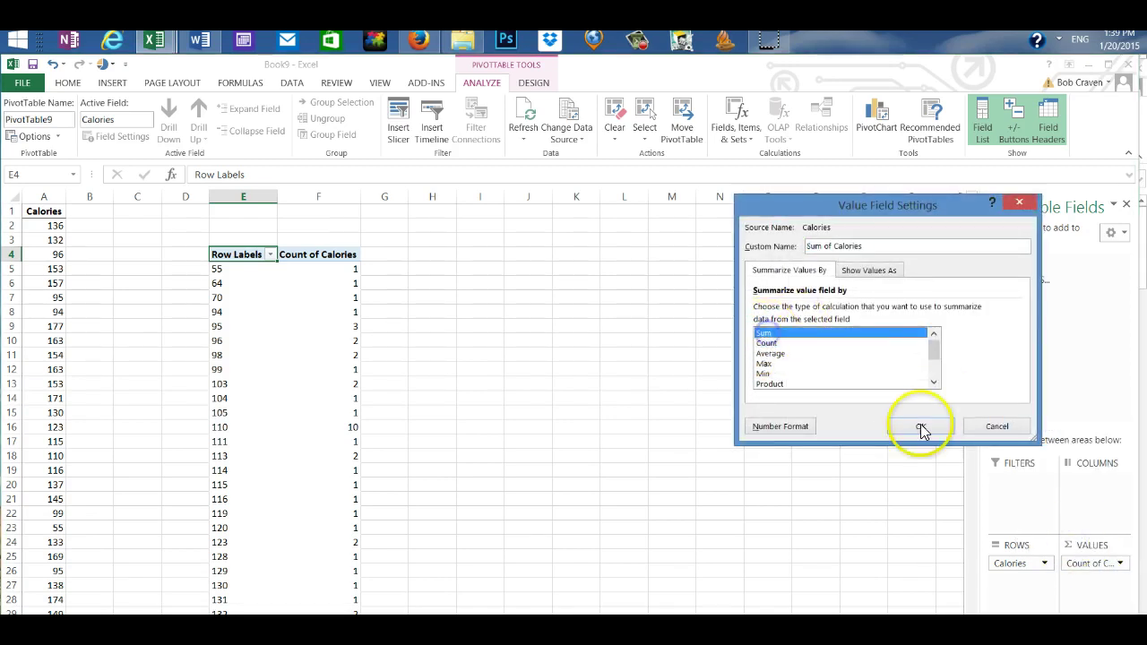
left_click(923, 428)
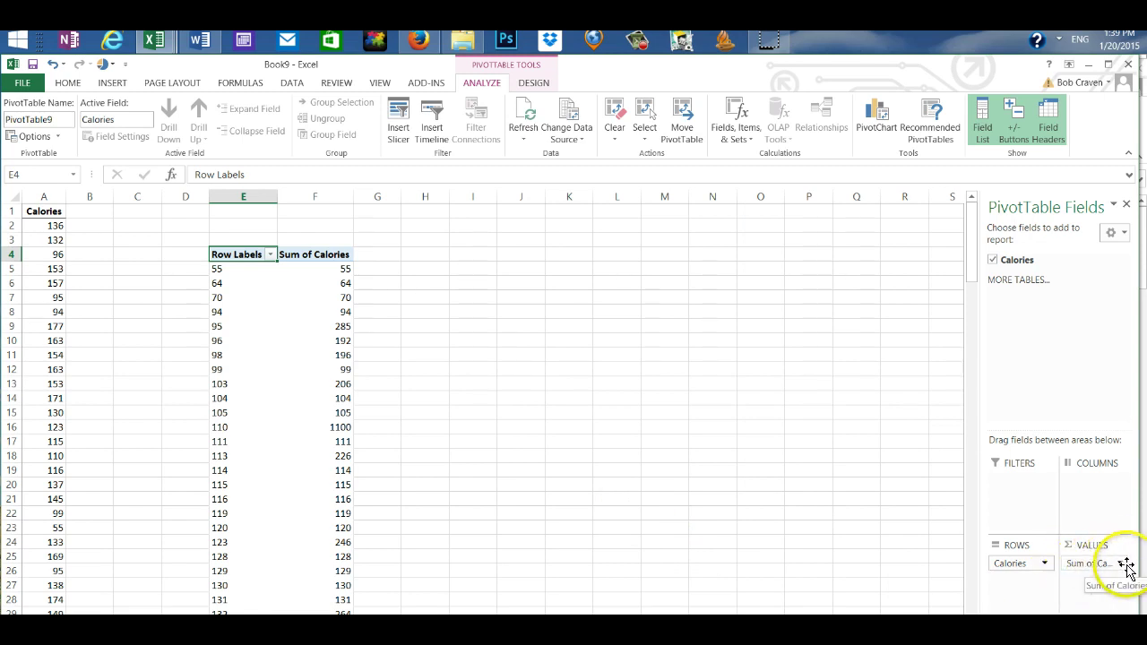
left_click(1120, 565)
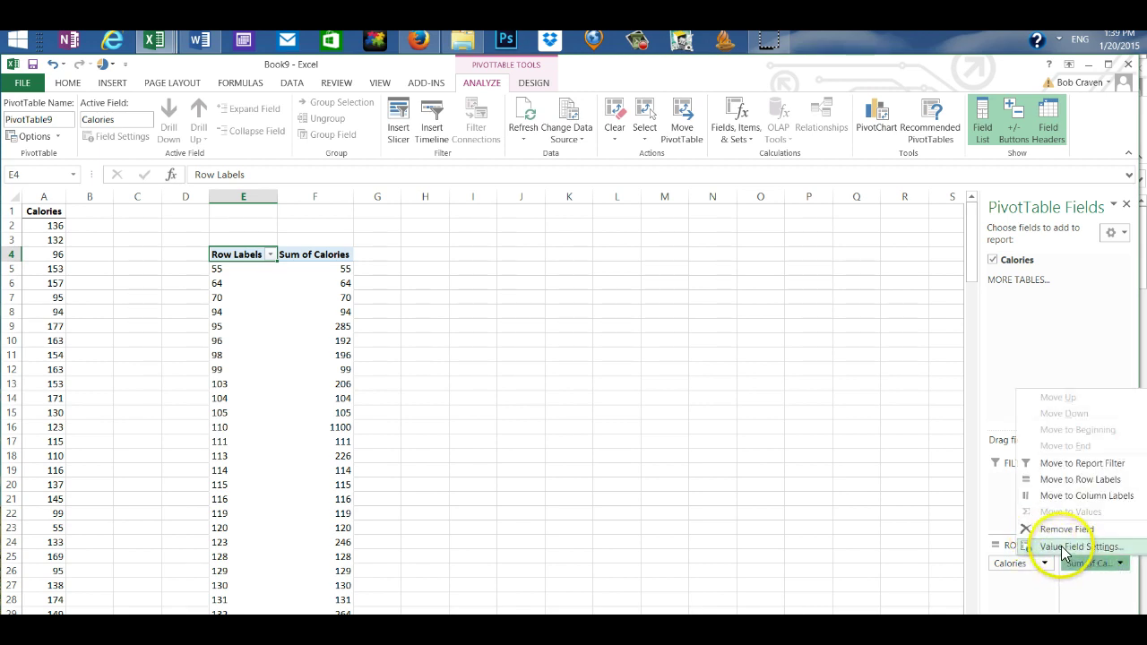
left_click(1076, 546)
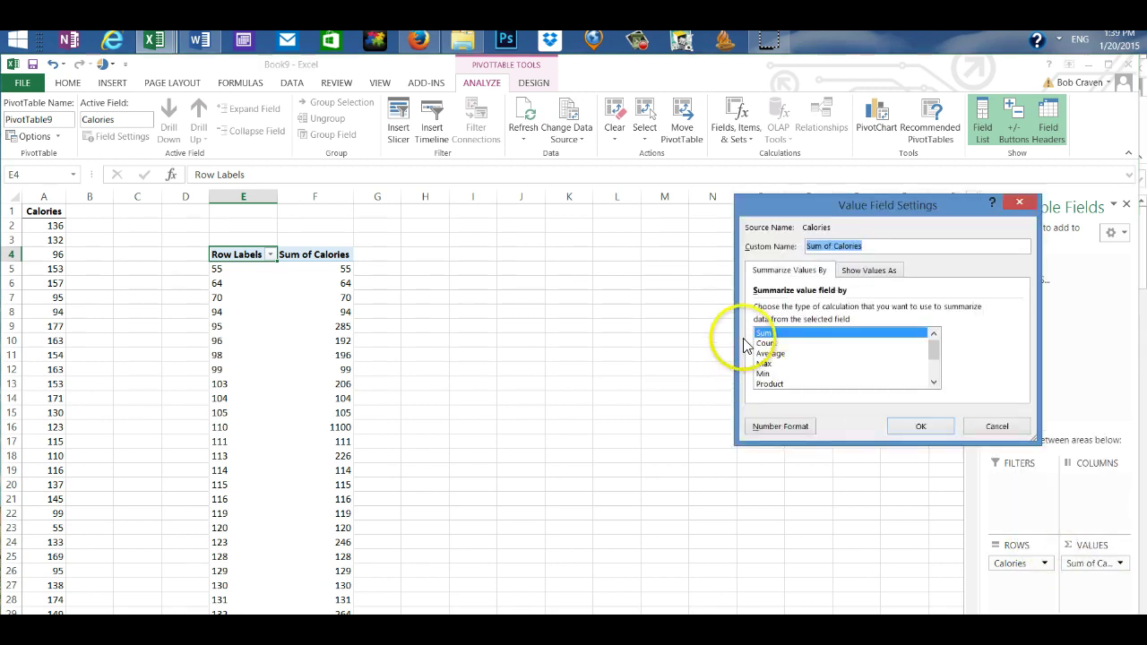
left_click(767, 344)
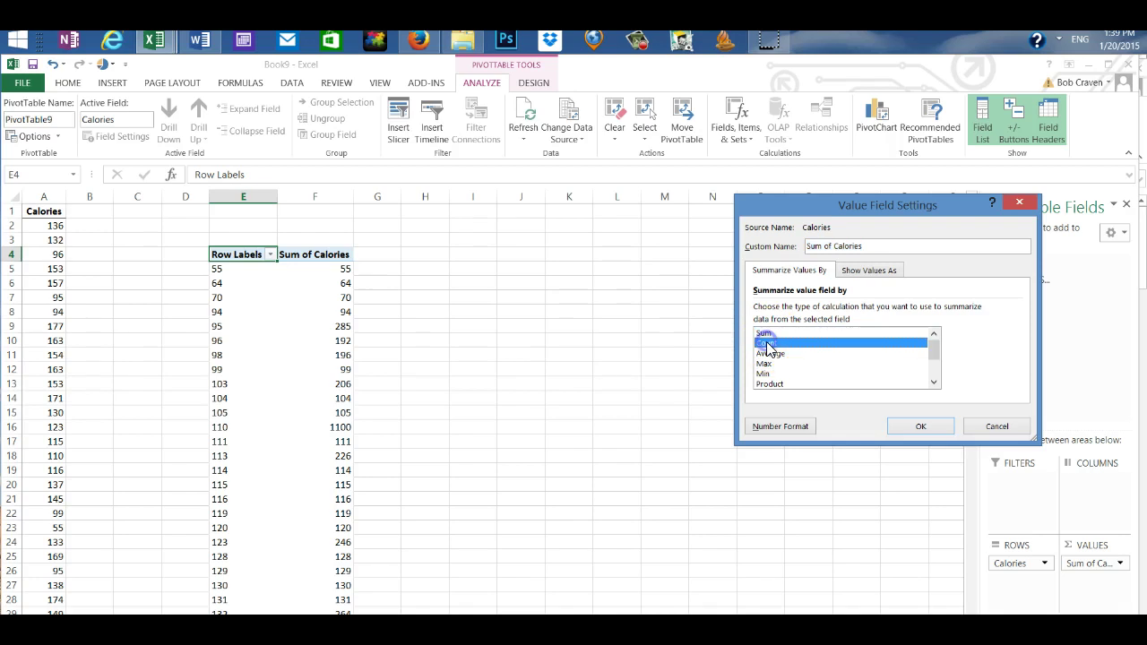
left_click(921, 427)
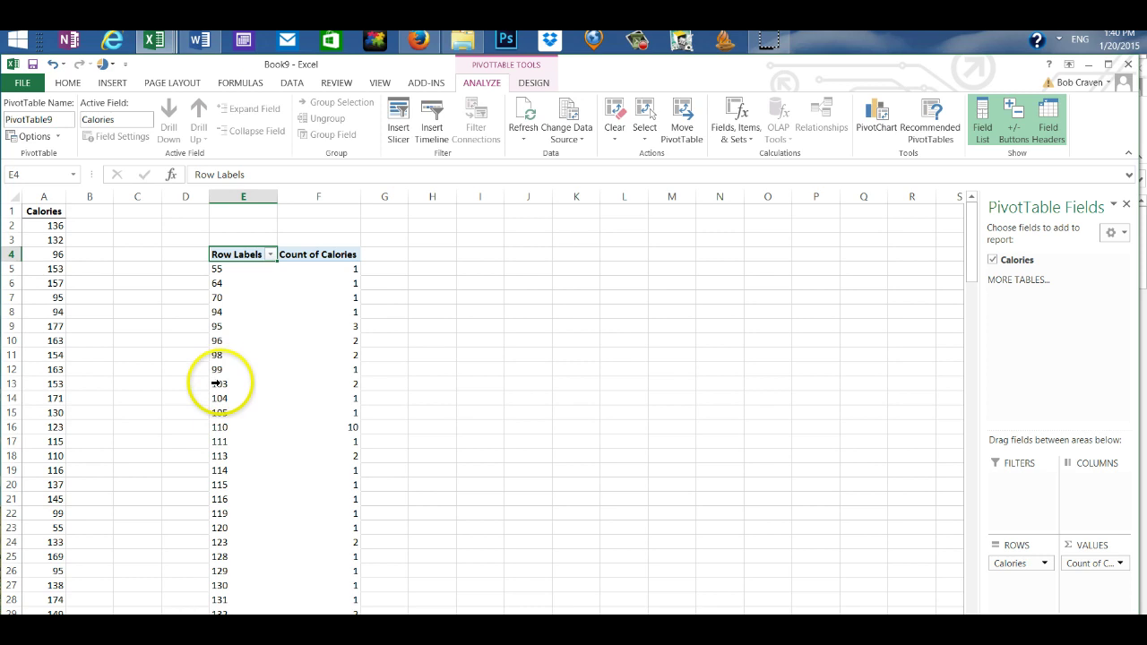
- Group the calorie row labels from 55 to 330 in bins of 20
left_click(216, 383)
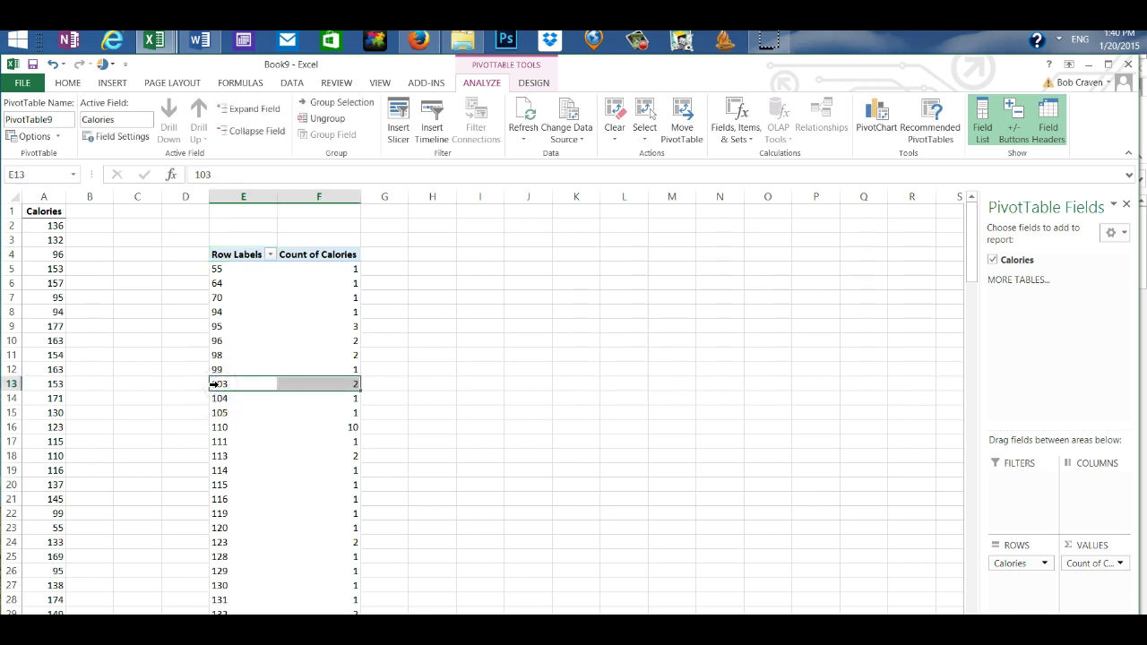
right_click(216, 383)
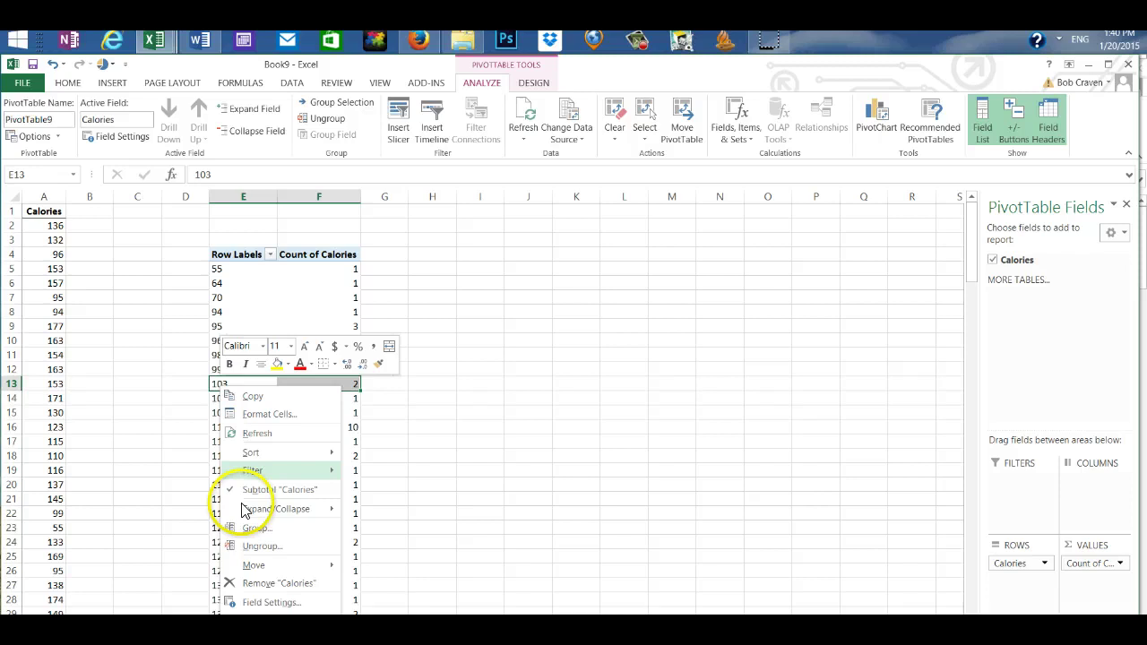
left_click(258, 528)
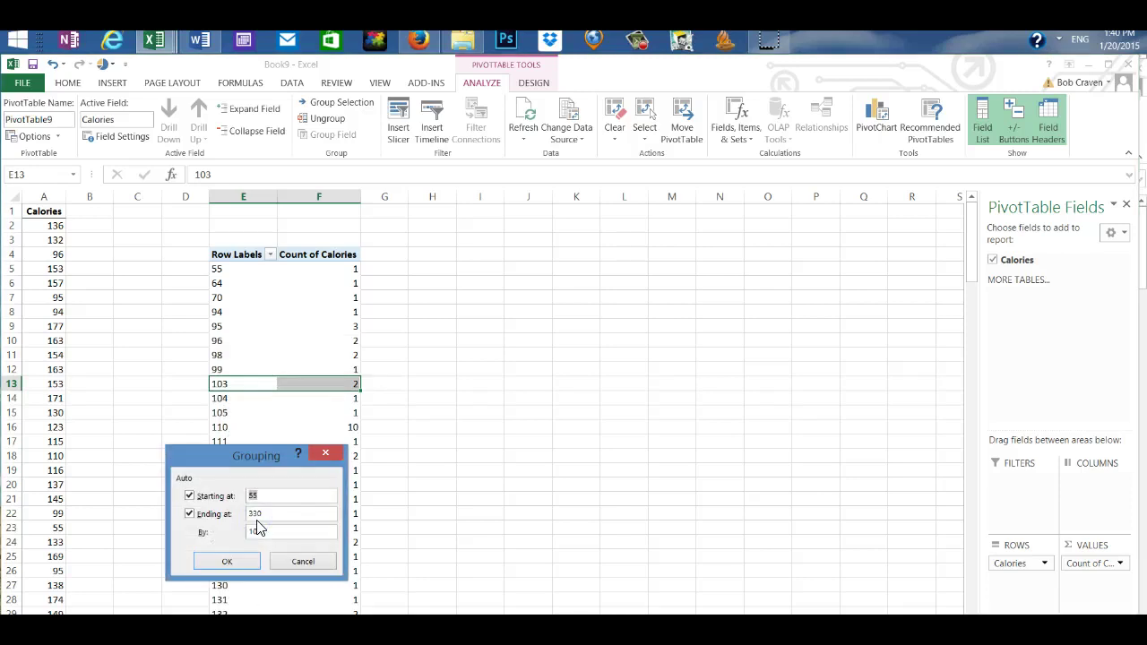
left_click_drag(258, 455, 625, 254)
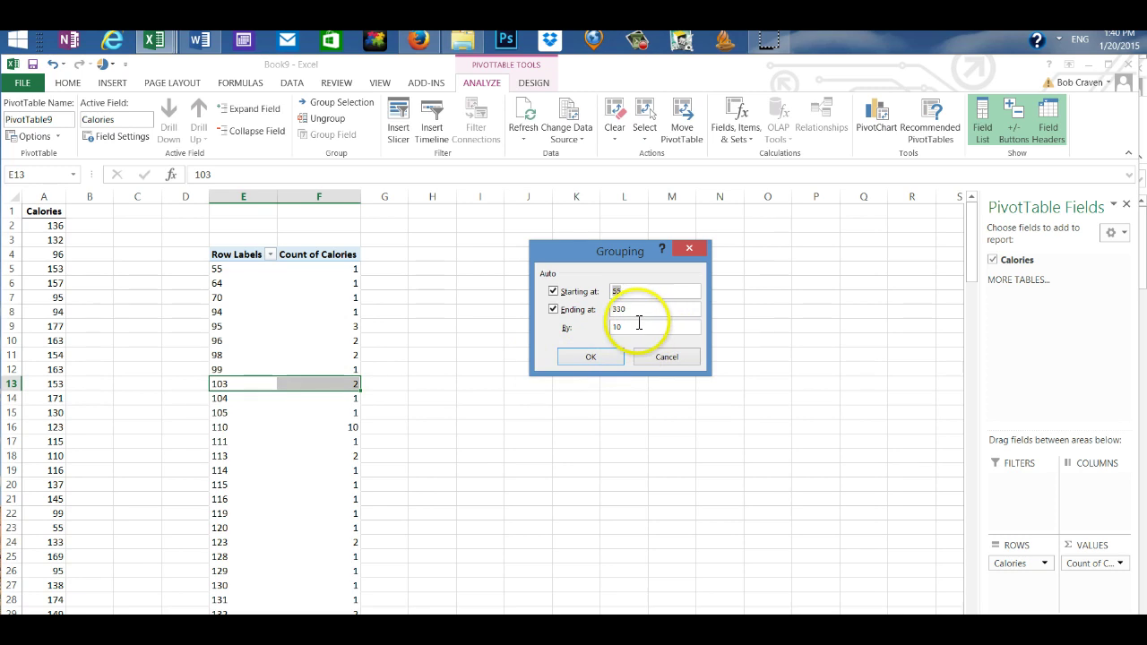
left_click(568, 327)
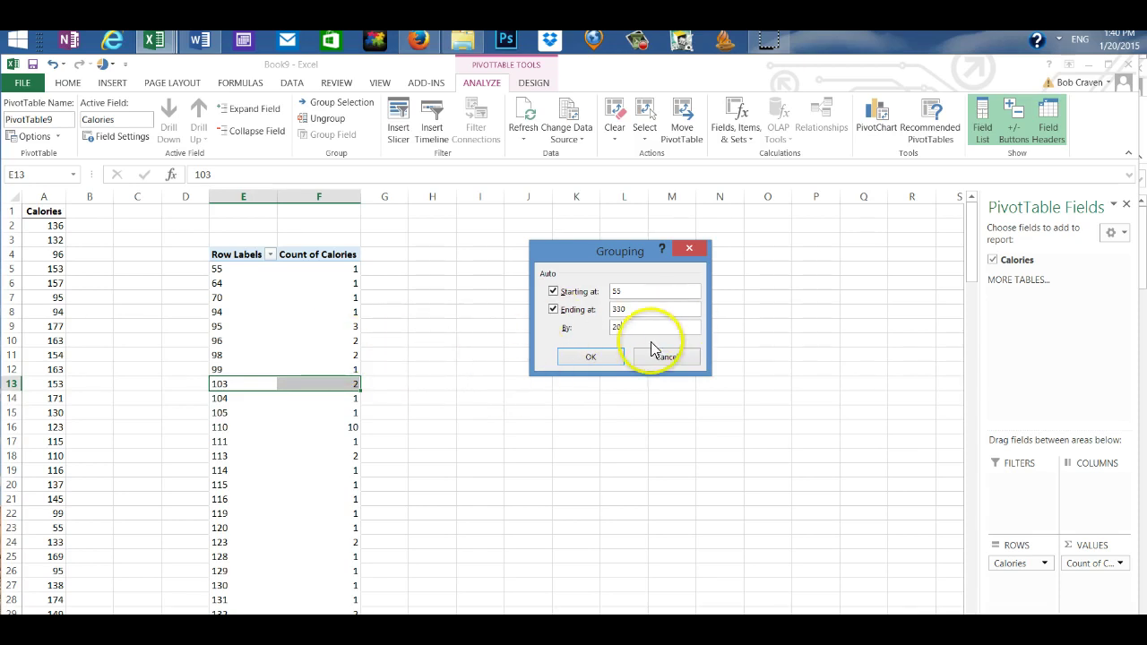
left_click(594, 357)
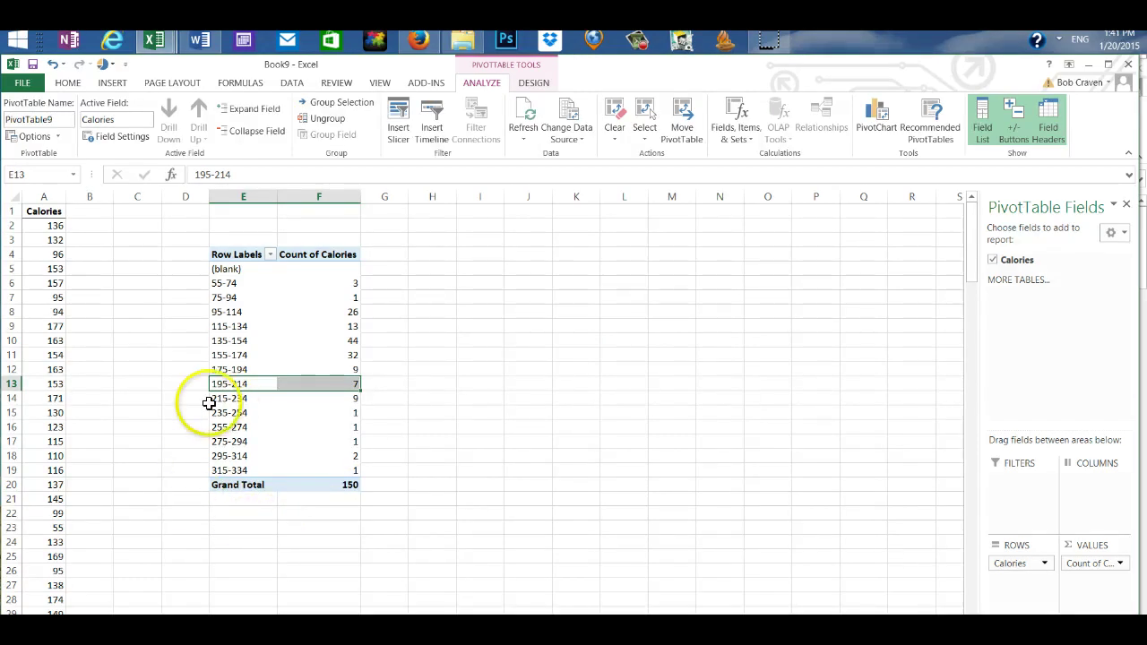
- Copy the grouped bins and counts and paste them into H6:I19
left_click(274, 285)
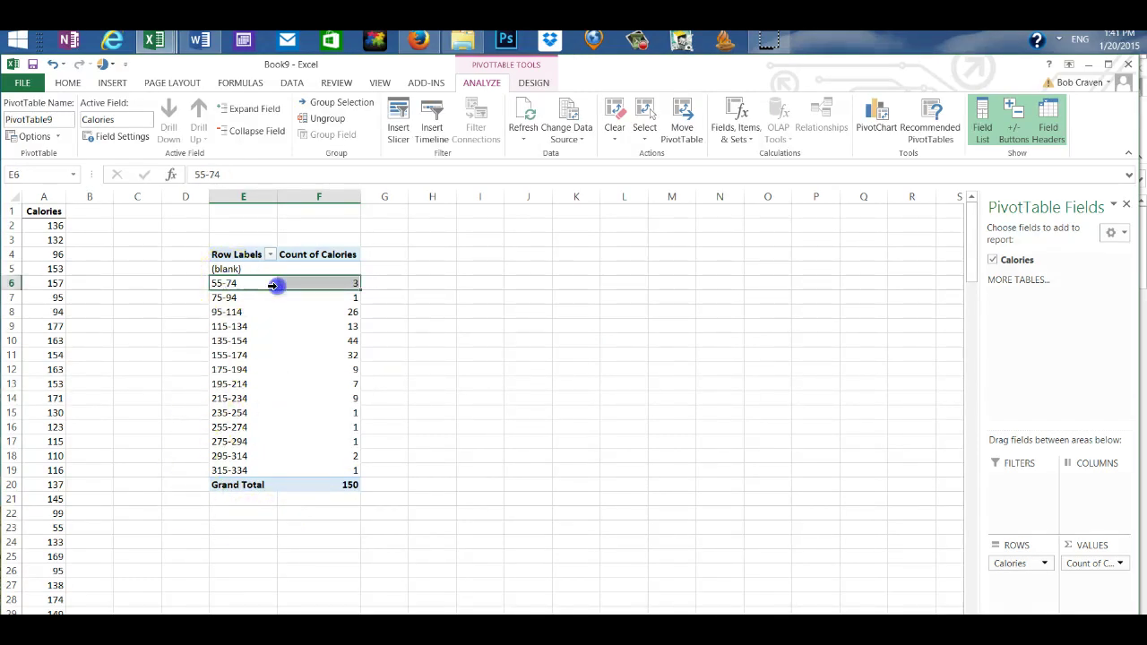
left_click_drag(273, 285, 342, 465)
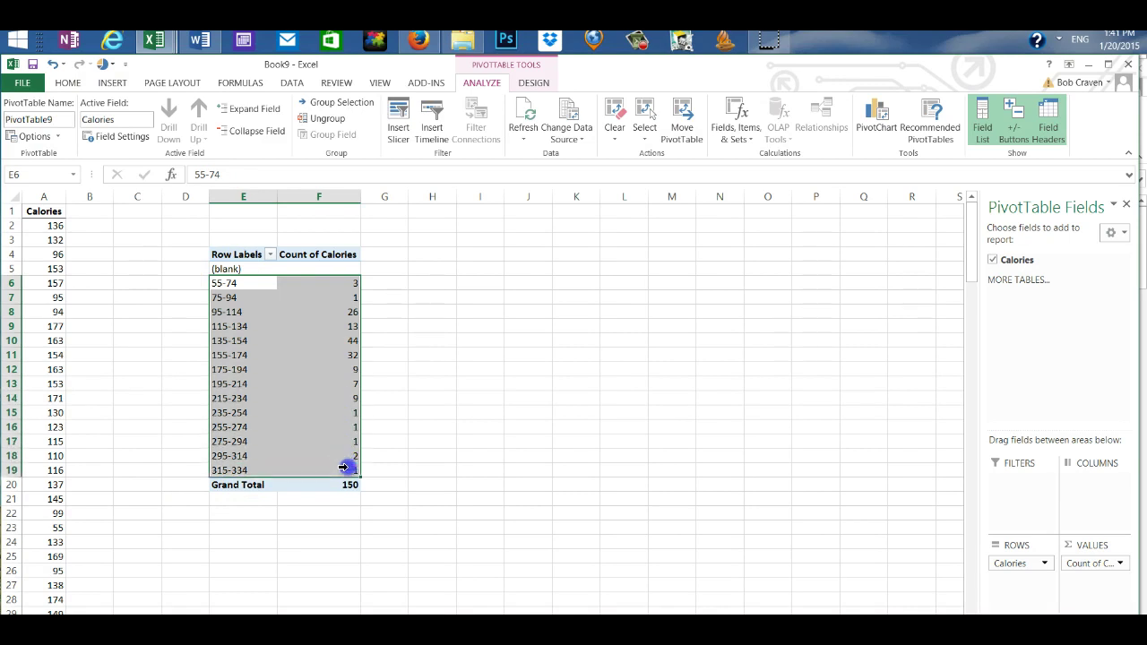
left_click(68, 82)
left_click(53, 119)
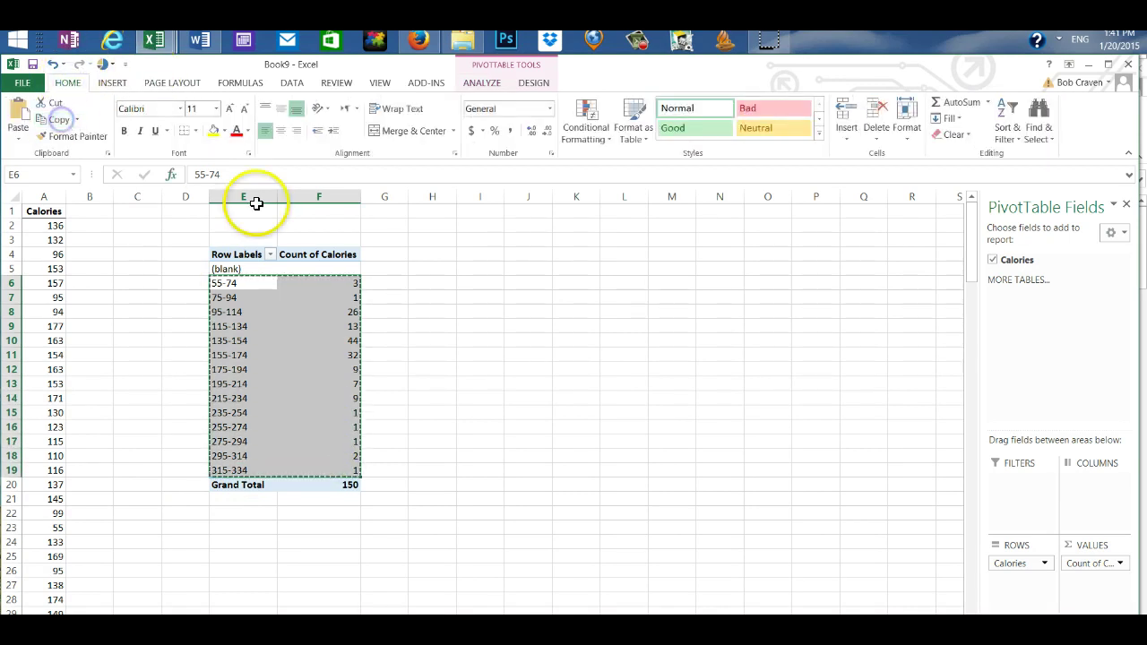
left_click(447, 282)
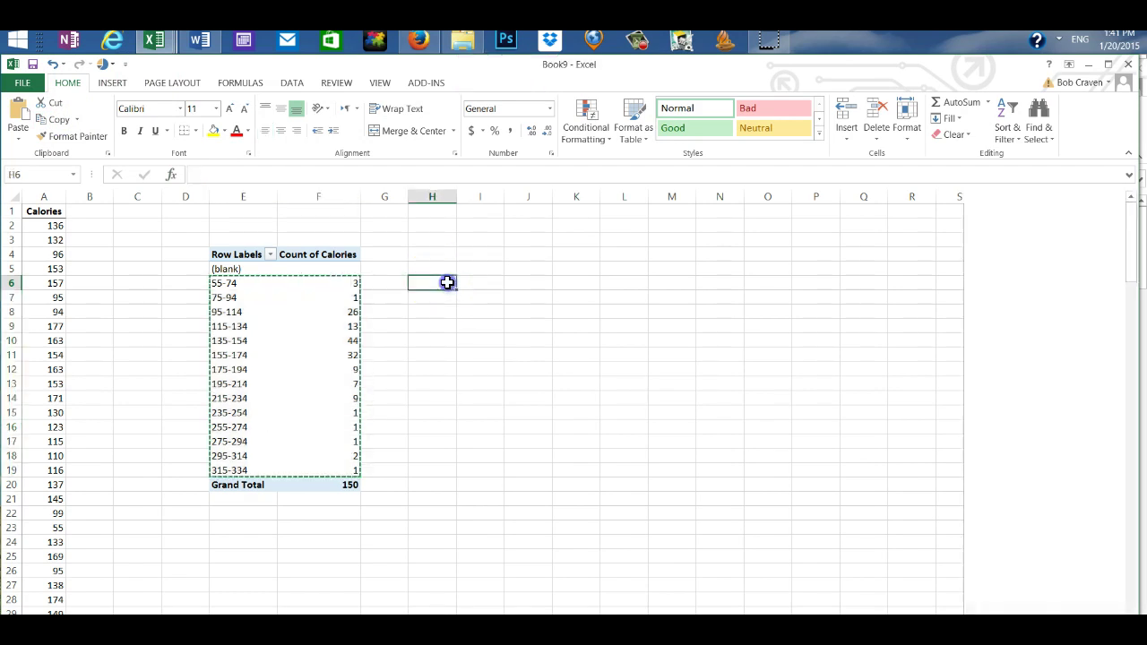
left_click(17, 108)
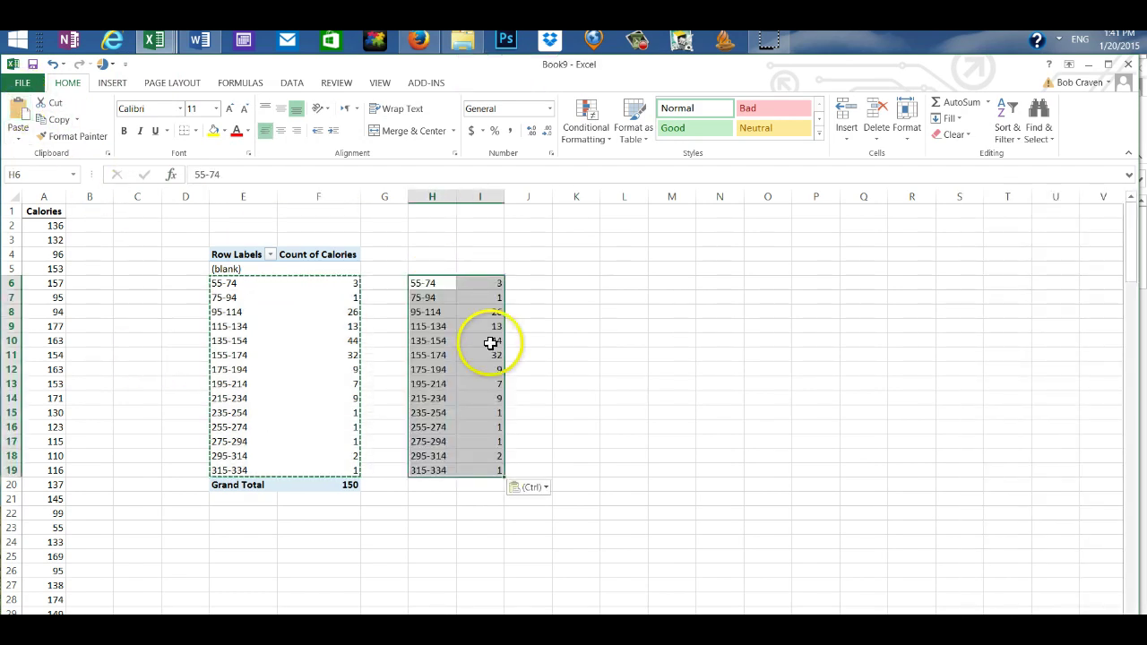
- Add headings Calories in H5 and Frequency in I5
left_click(439, 266)
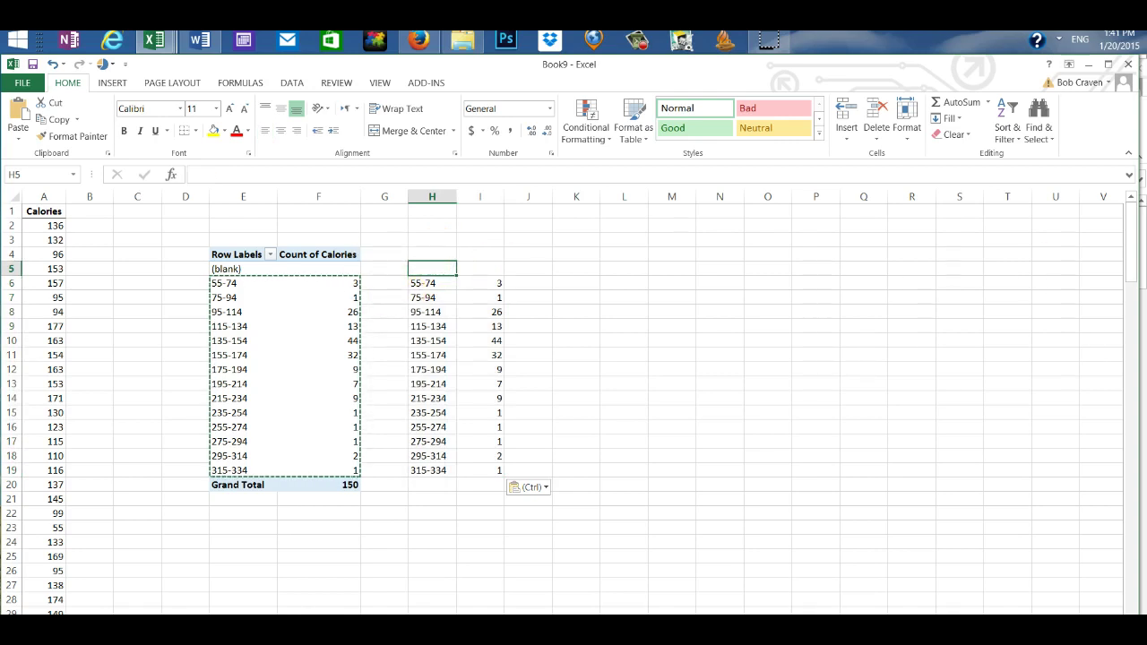
type("Calories")
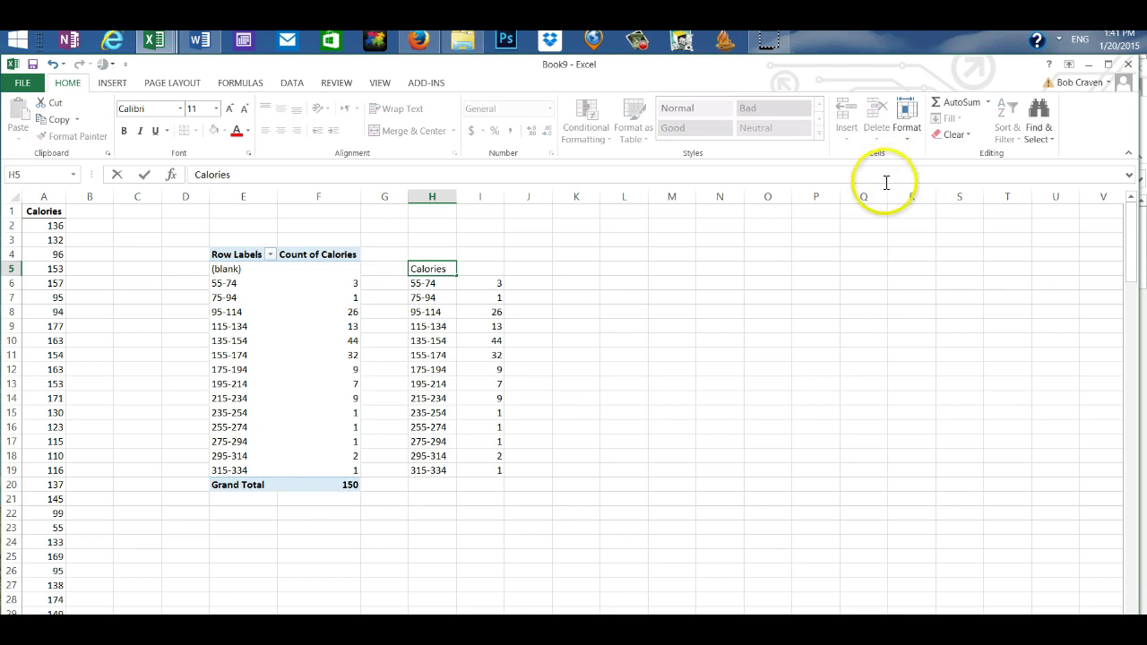
left_click(480, 263)
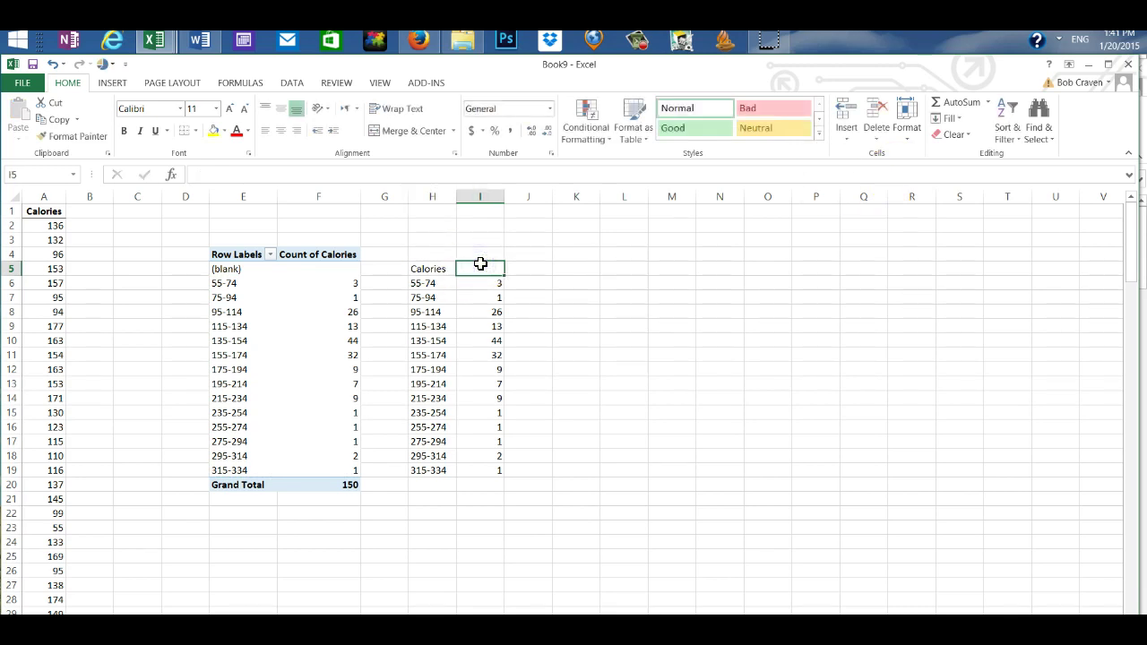
type("Frequency")
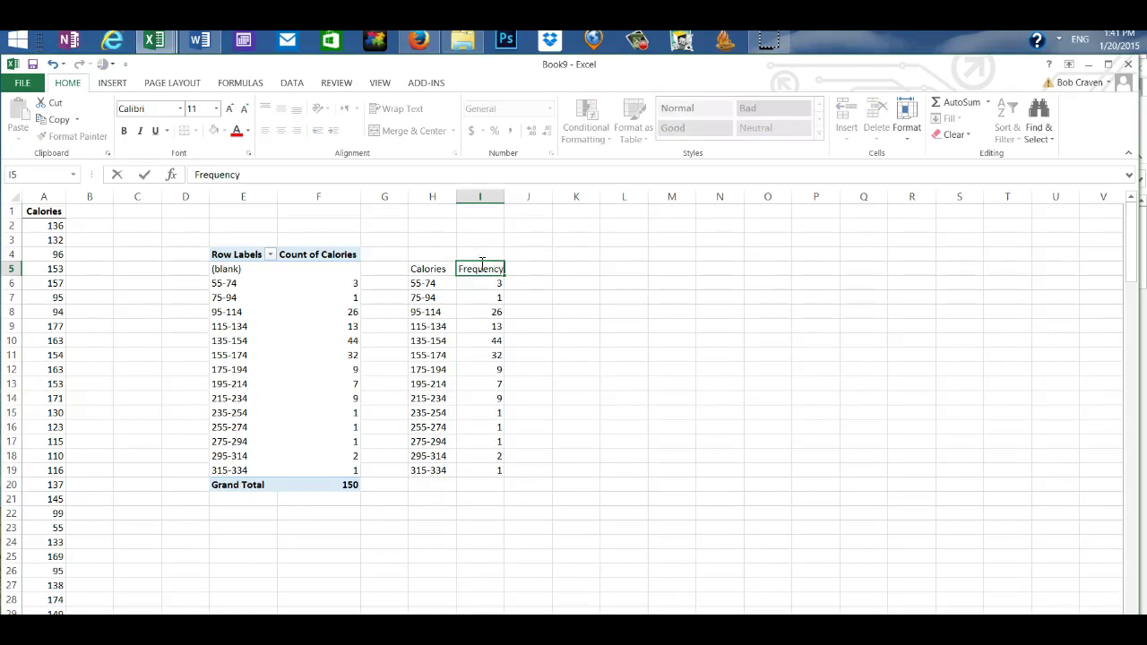
key("Return")
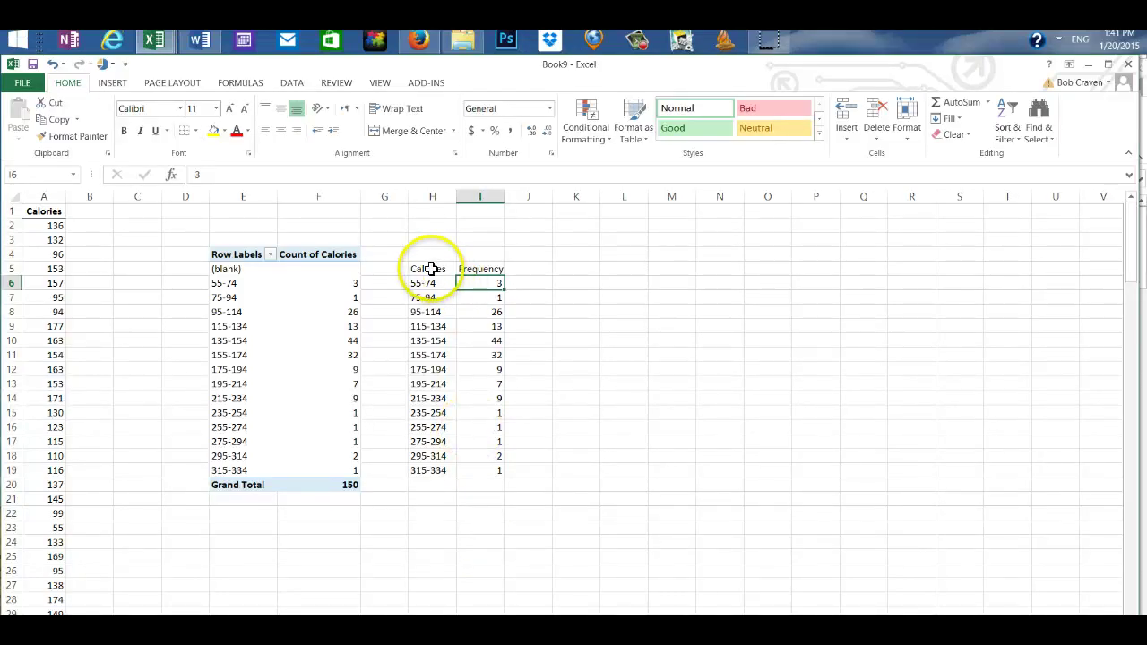
- Insert a clustered column chart of H5:I19 and move it beside the table
left_click_drag(431, 269, 484, 469)
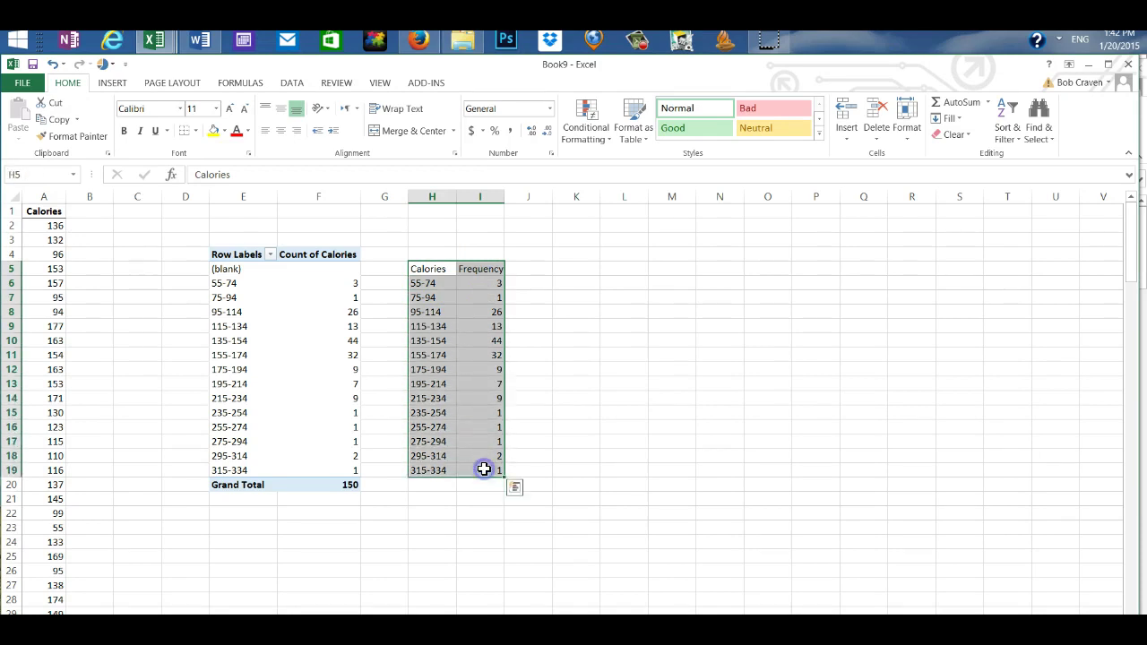
left_click(111, 84)
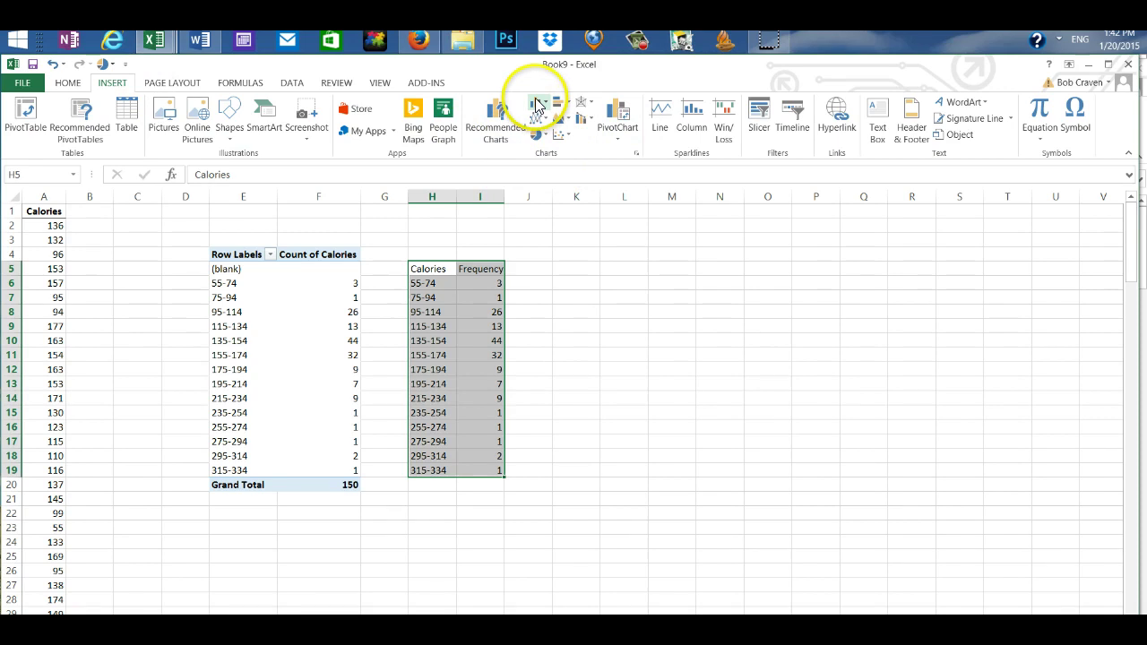
left_click(535, 106)
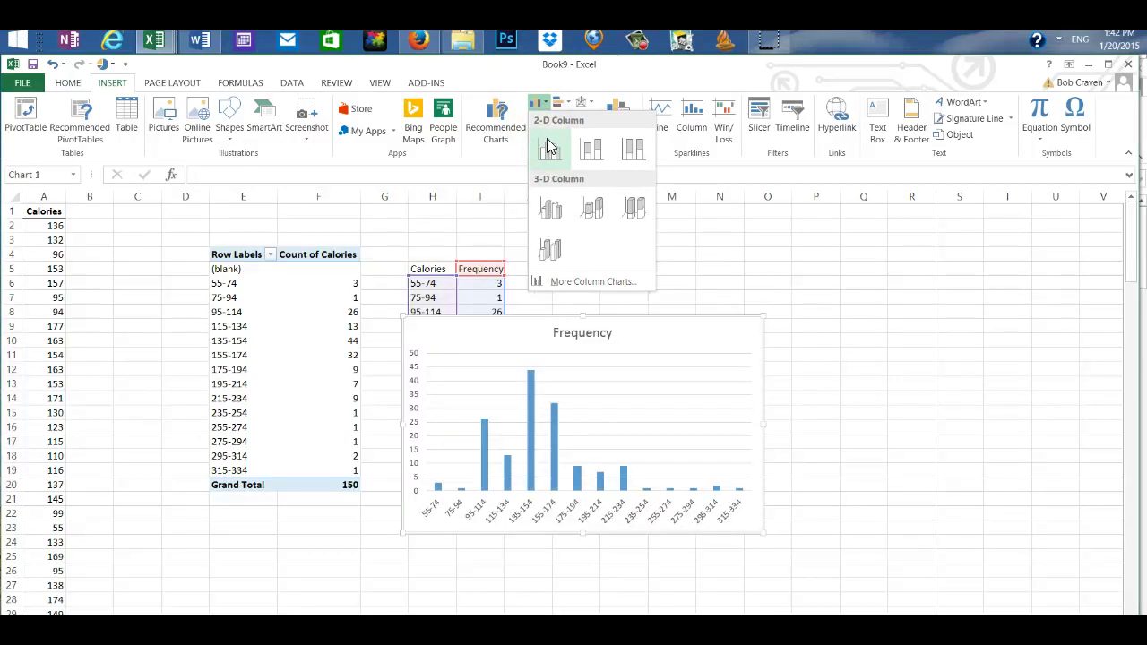
left_click(550, 148)
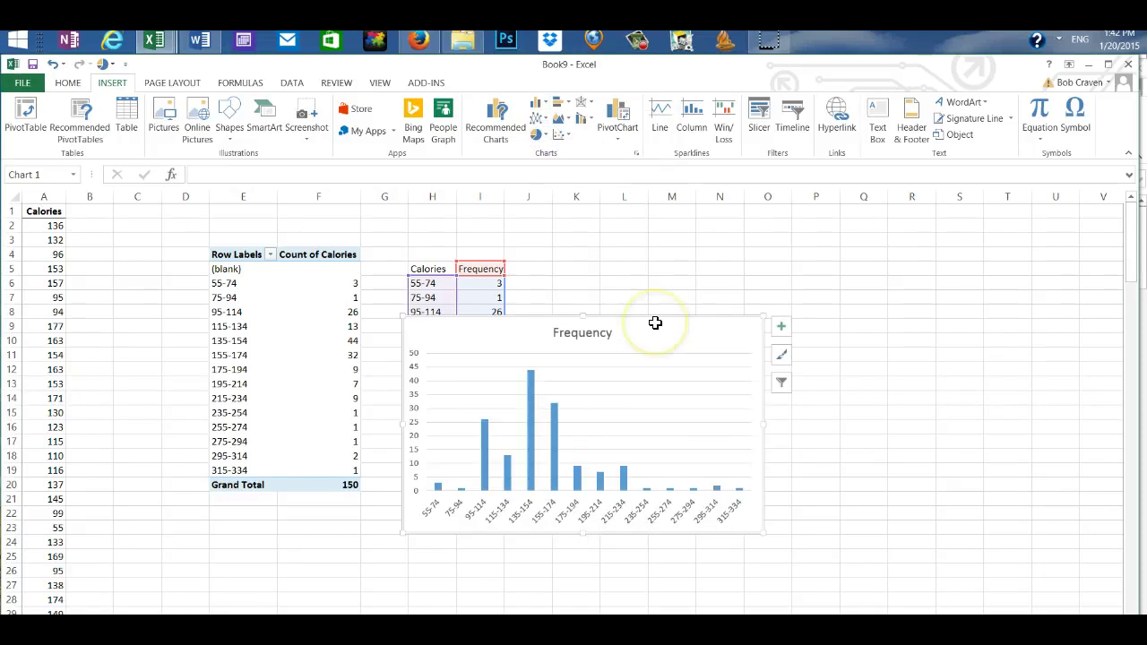
mouse_move(655, 322)
left_mouse_down()
mouse_move(707, 328)
mouse_move(761, 299)
mouse_move(776, 256)
mouse_move(750, 262)
left_mouse_up()
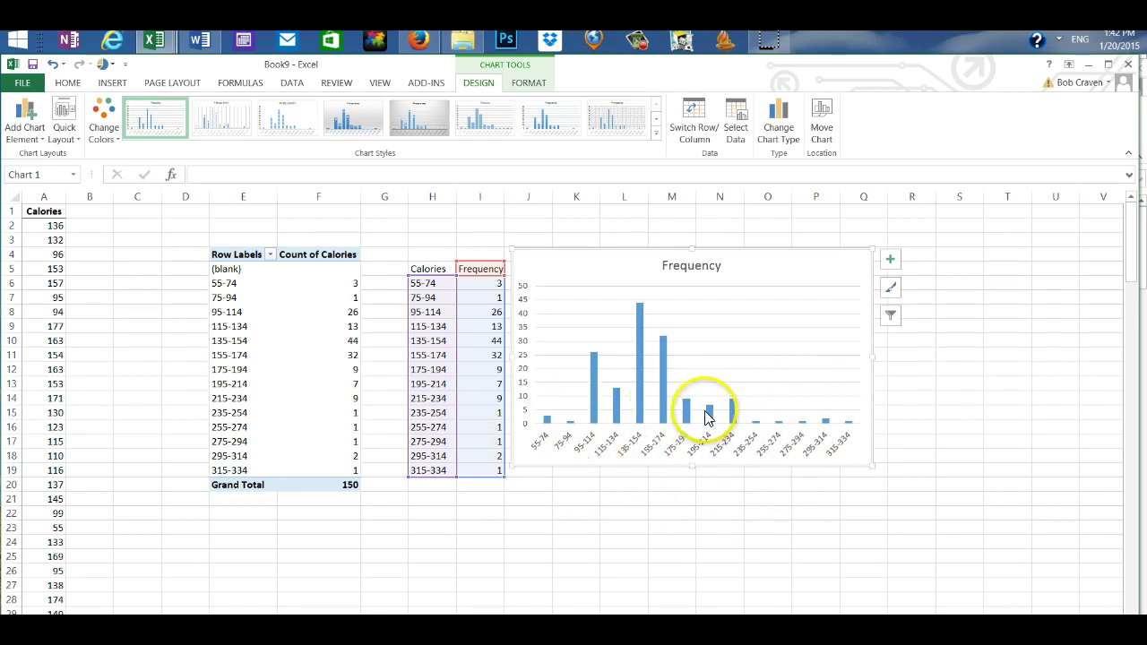
- Set the bar series gap width to 0% so the columns touch
right_click(639, 319)
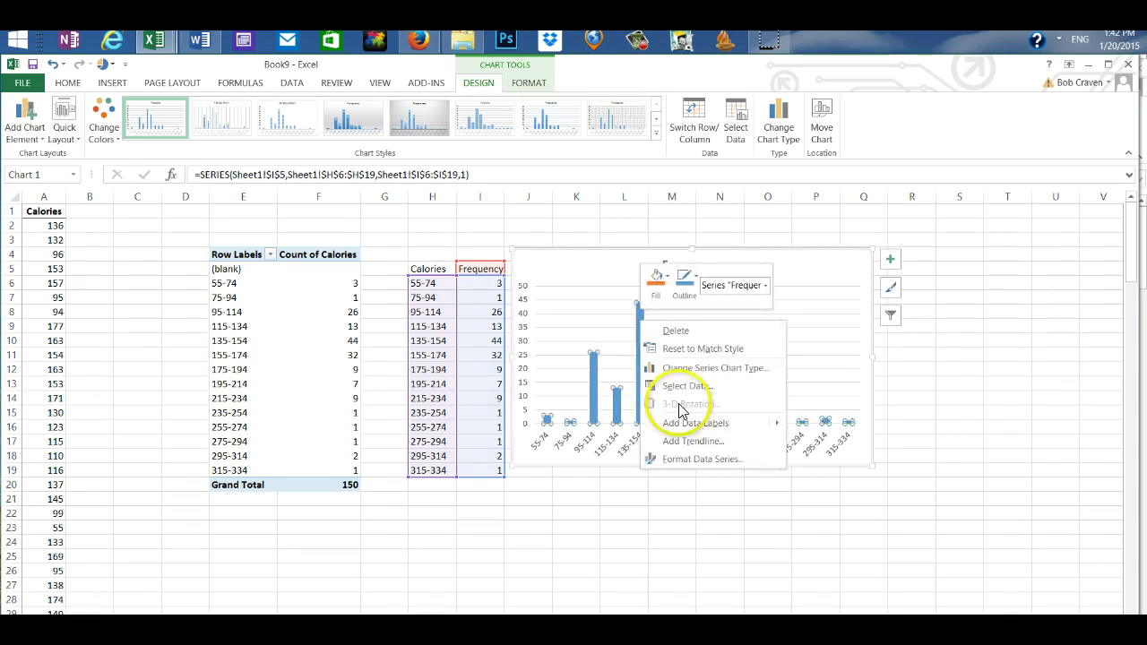
left_click(700, 460)
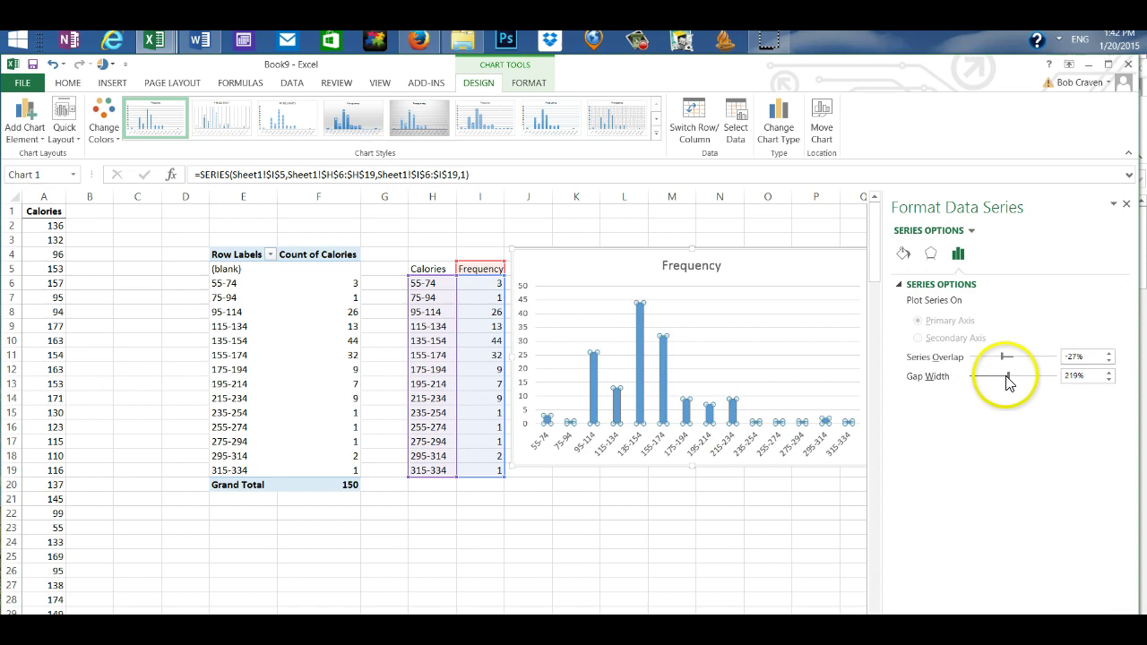
left_click(1010, 378)
left_click_drag(1010, 378, 969, 378)
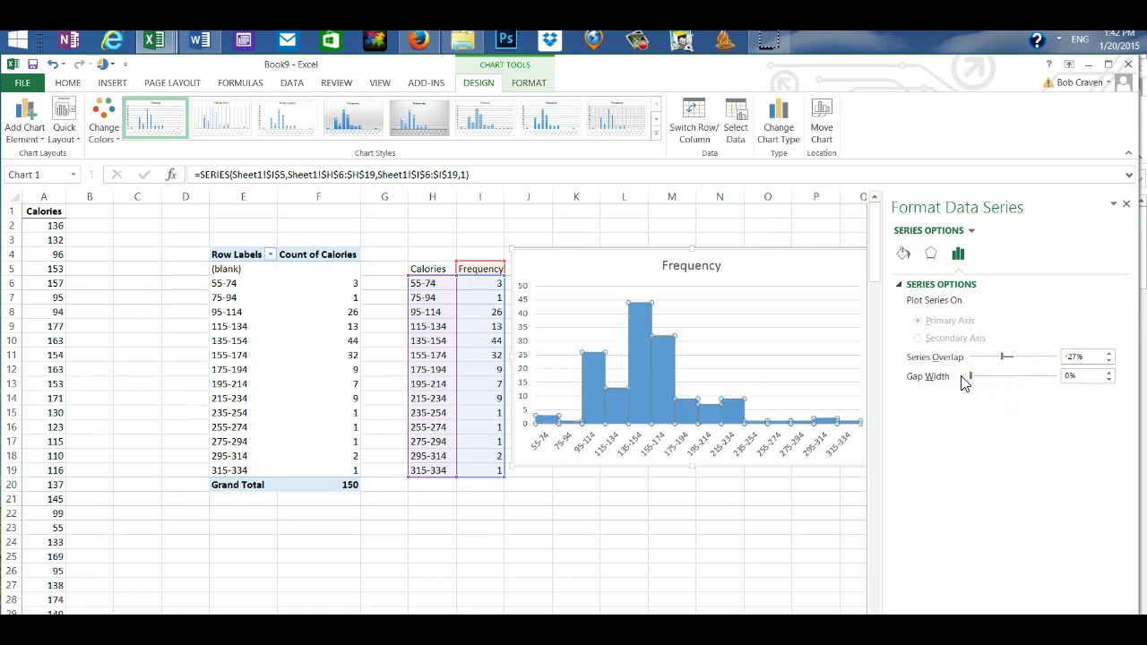
- Retitle the chart 'Histogram of Calories' and drag it below the frequency tables
left_click(1127, 207)
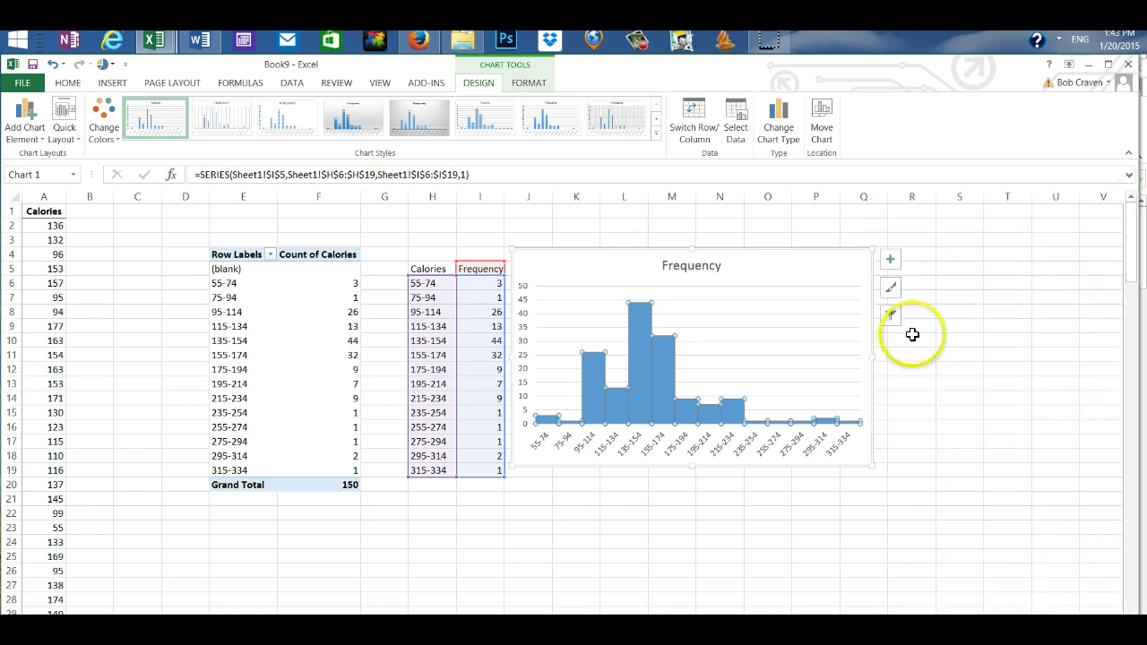
left_click(808, 260)
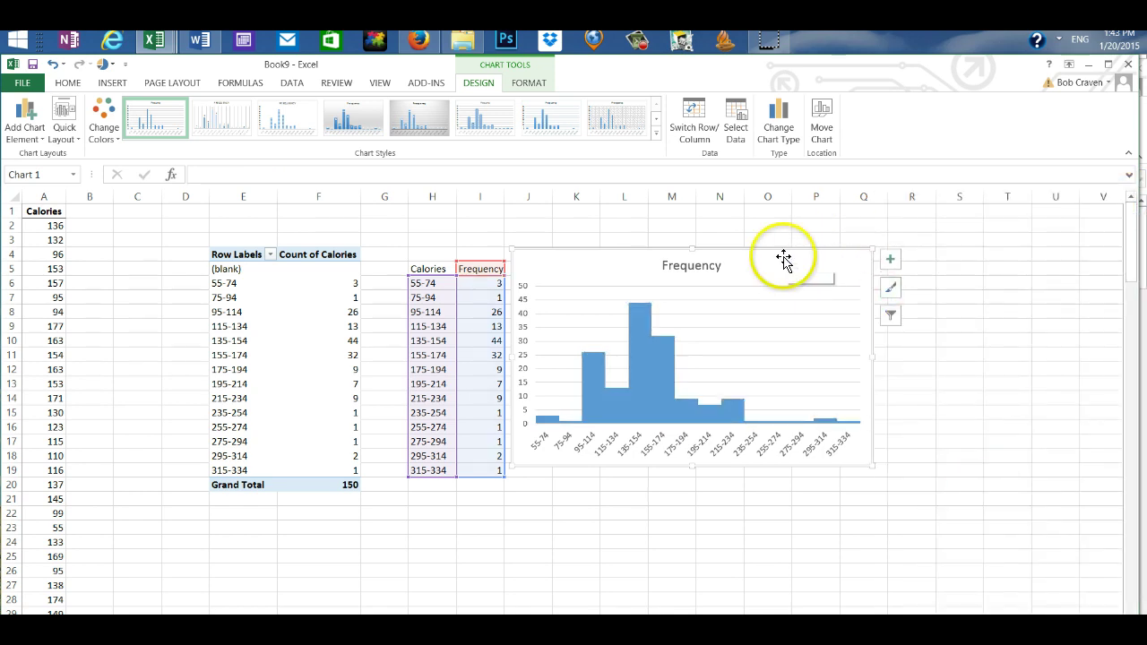
left_click(703, 264)
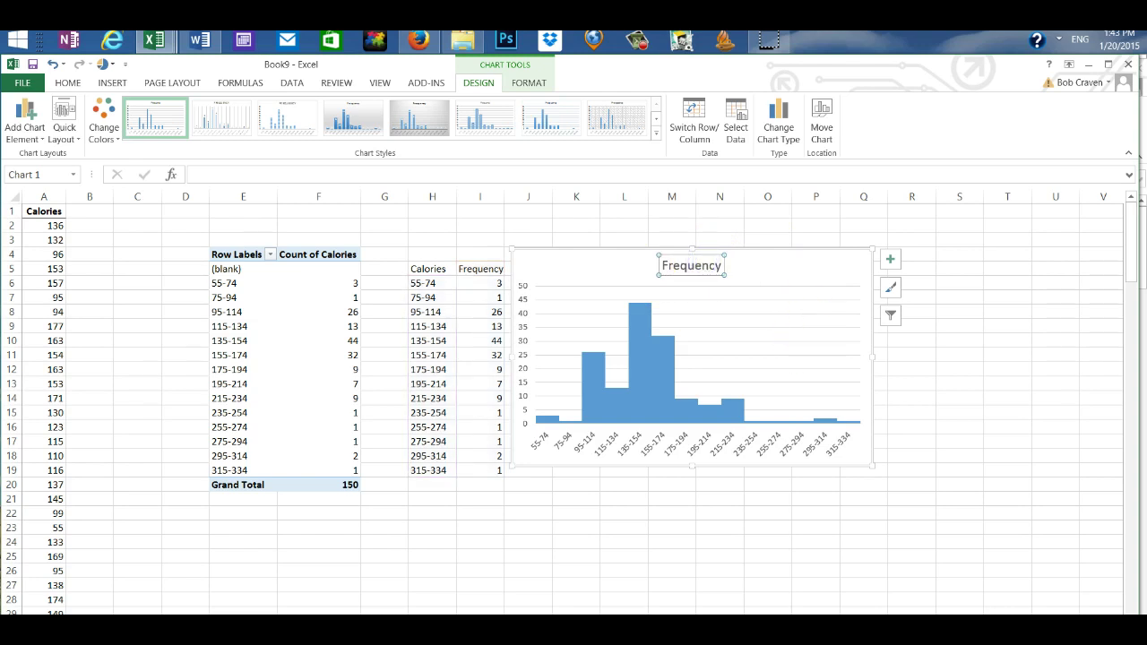
type("Histogram of Calories")
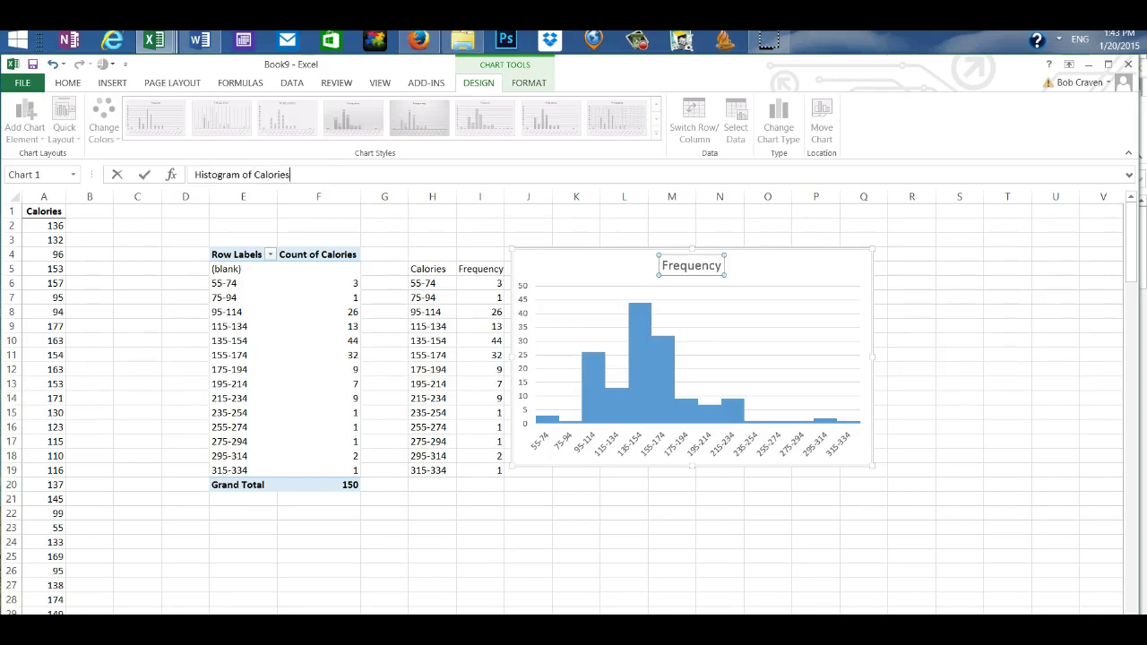
key("Return")
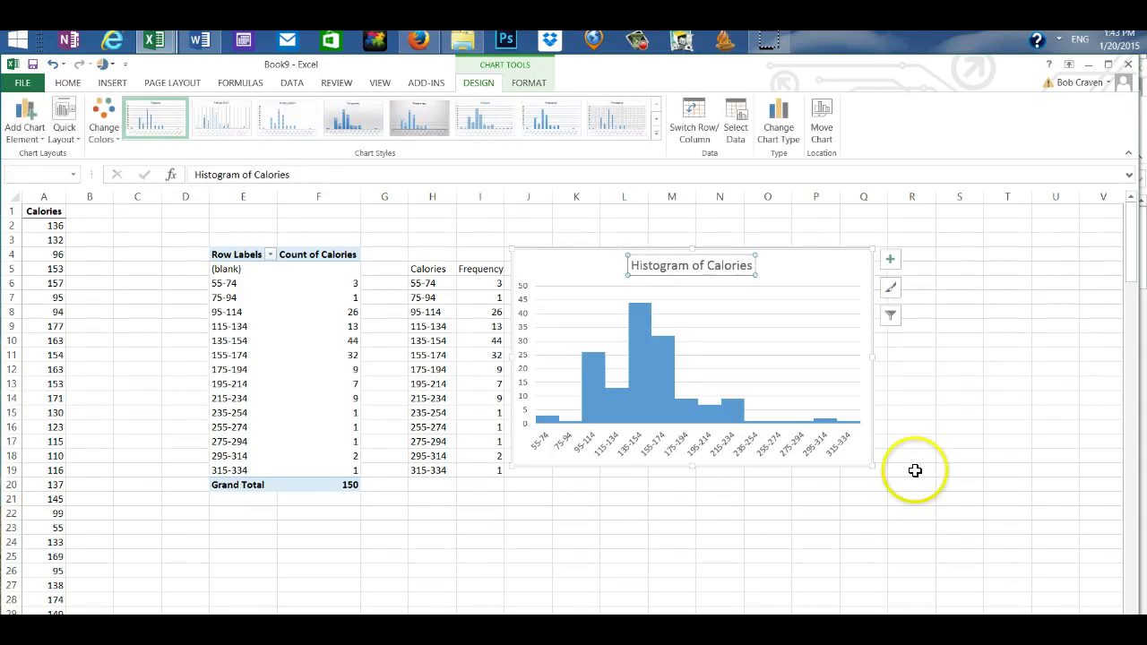
left_click_drag(785, 263, 373, 519)
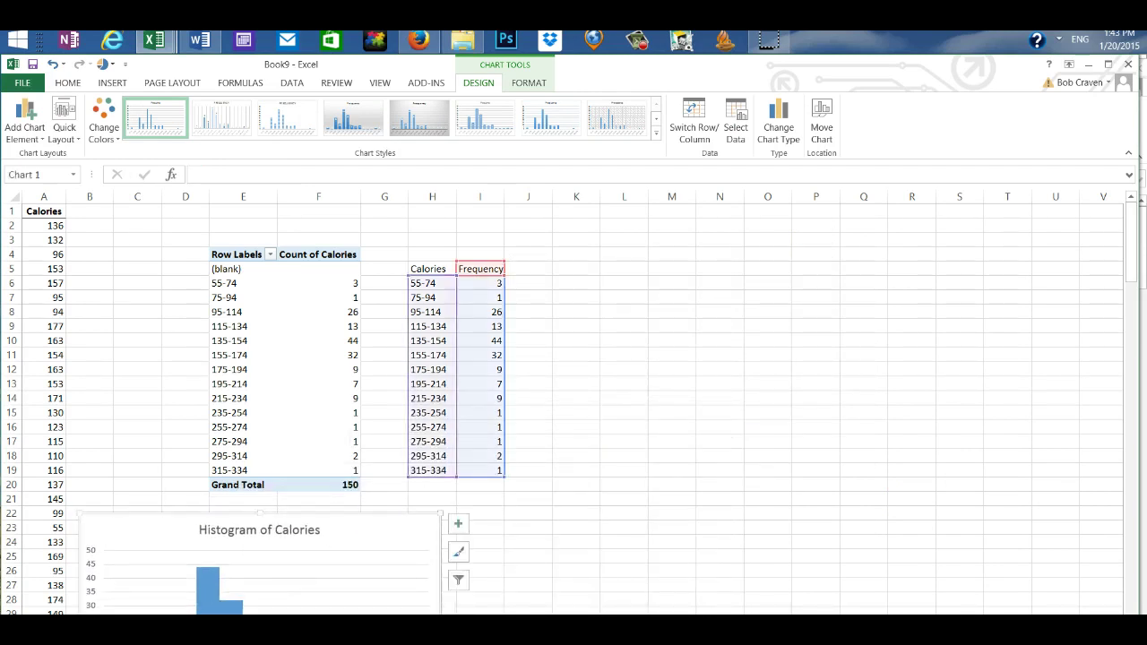
- Insert two blank columns before column I, shifting the Frequency counts to column K
left_click(528, 82)
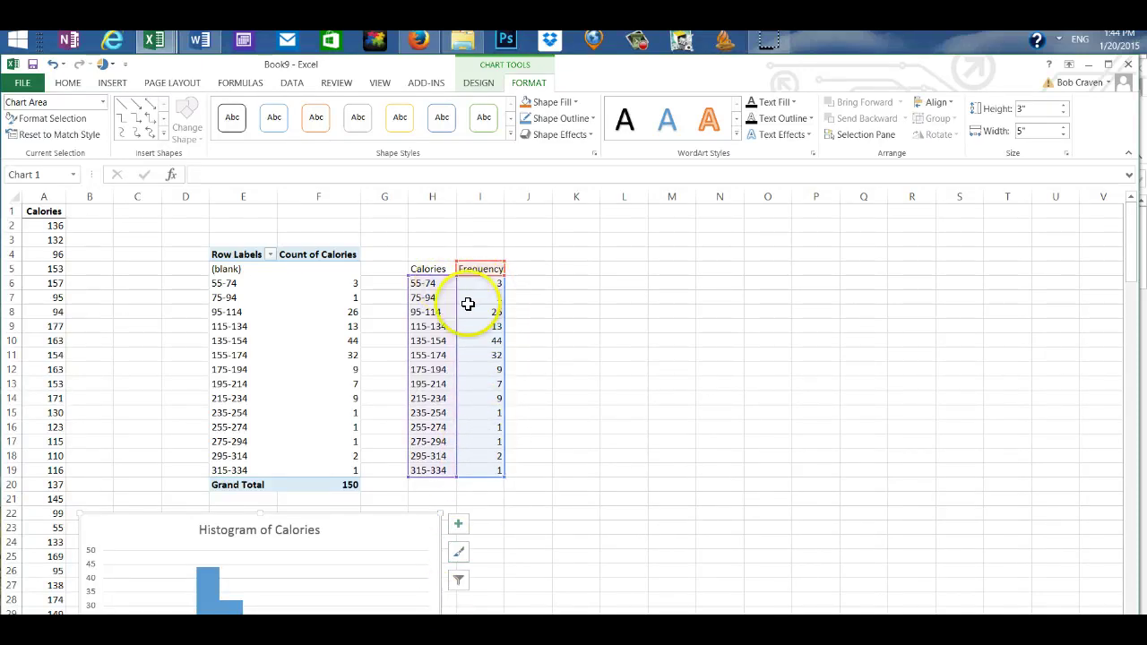
left_click(482, 192)
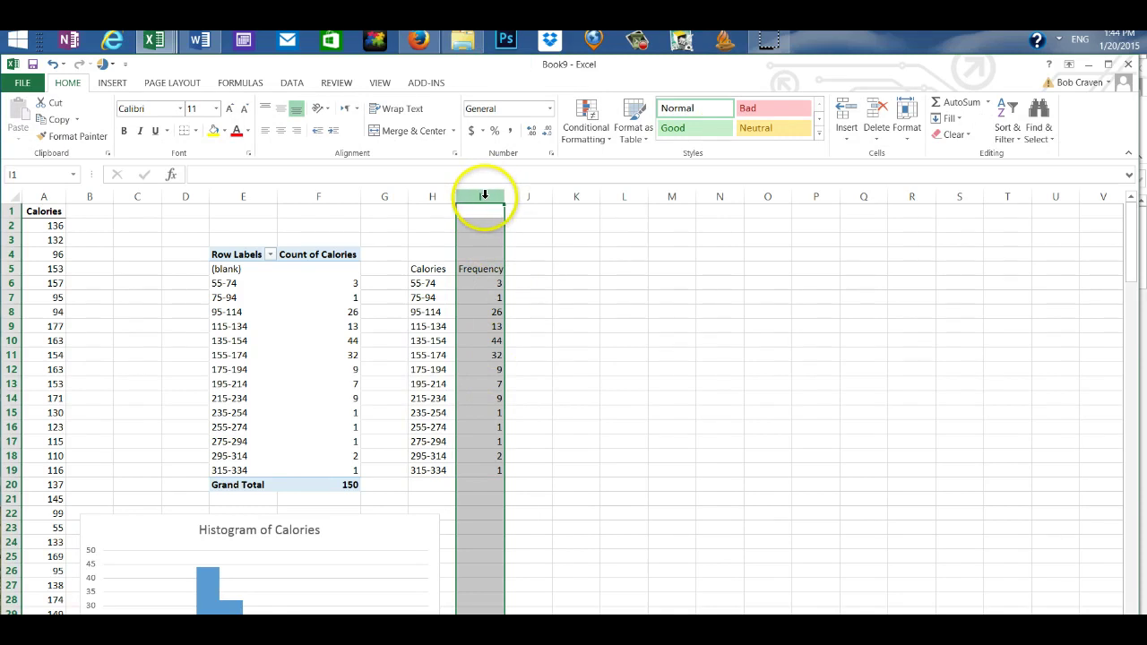
right_click(486, 197)
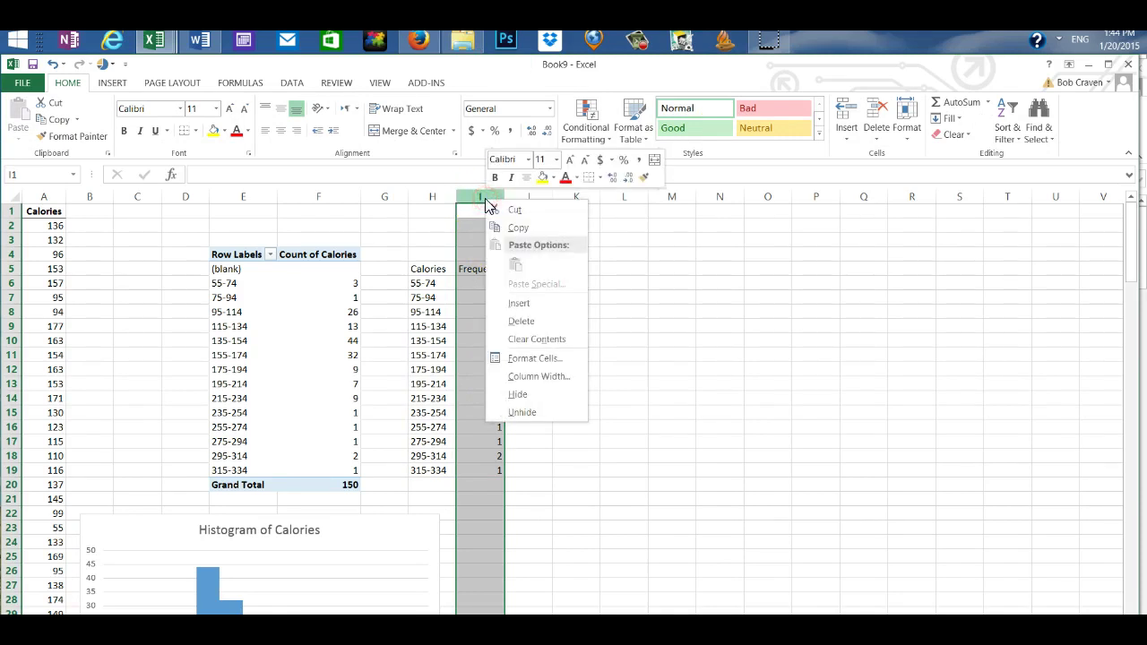
left_click(519, 302)
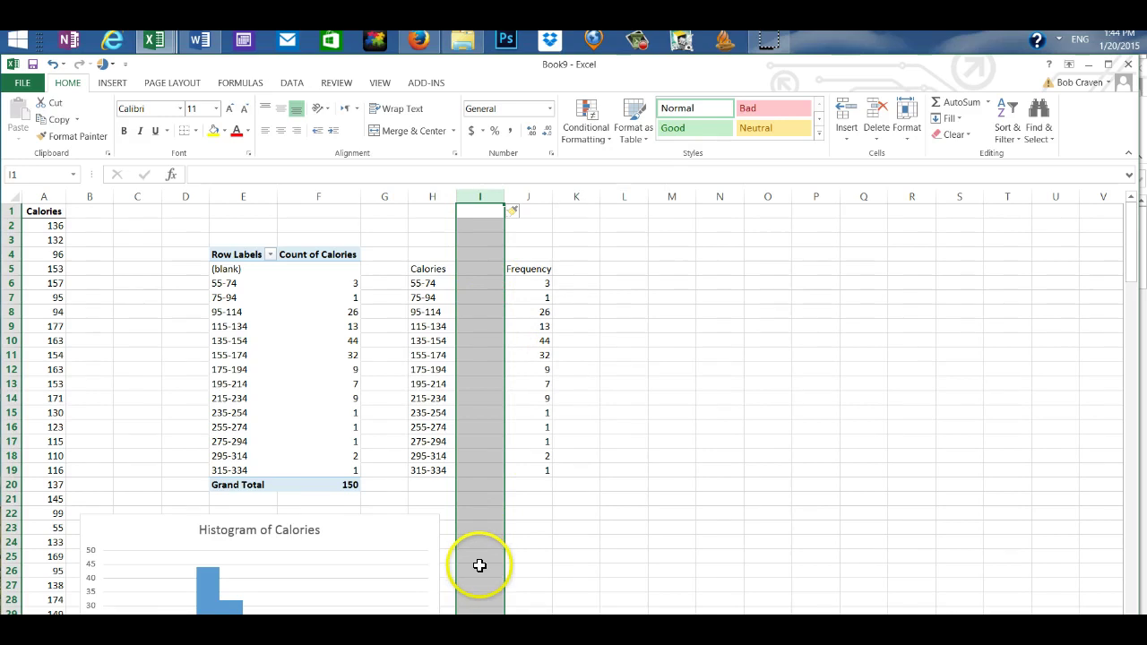
right_click(485, 191)
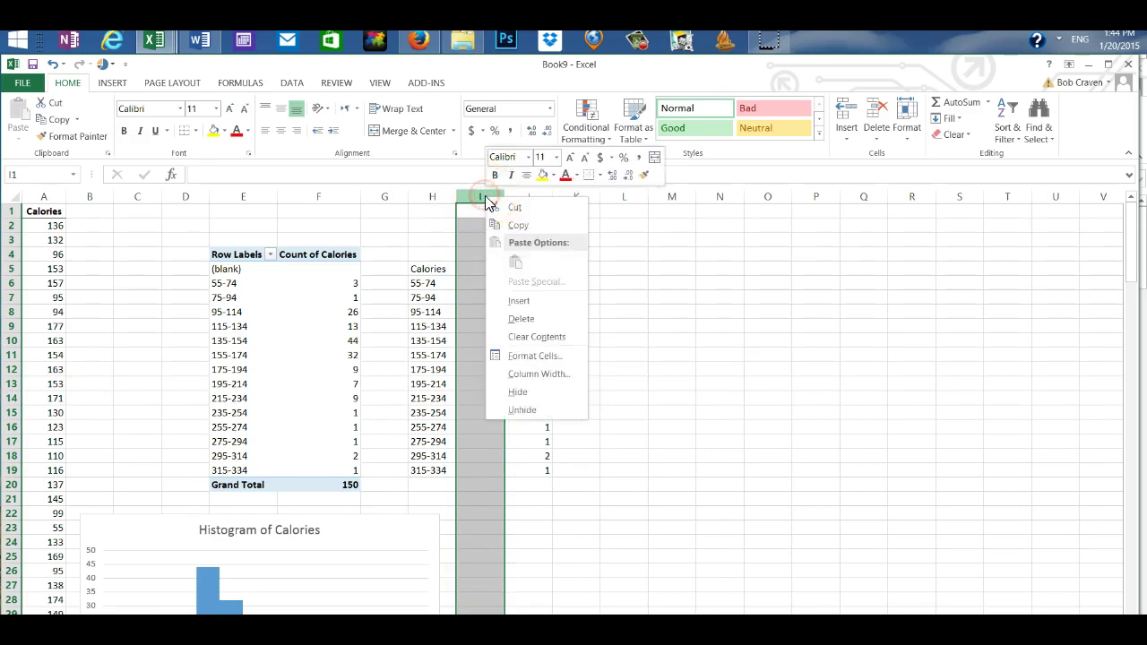
left_click(519, 301)
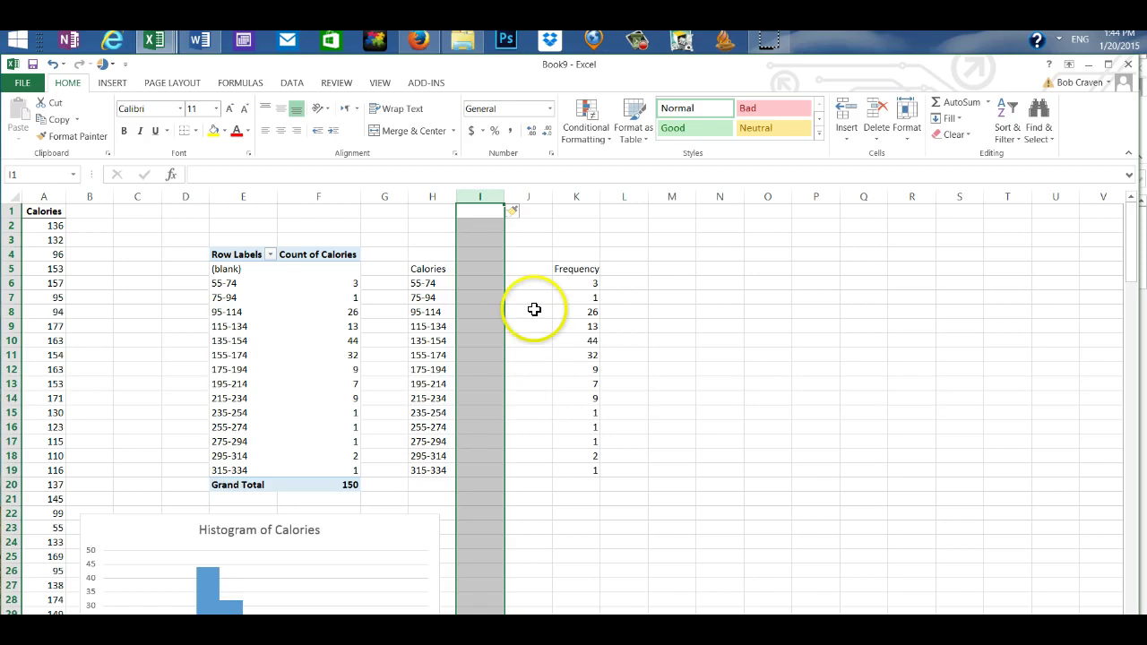
left_click(484, 268)
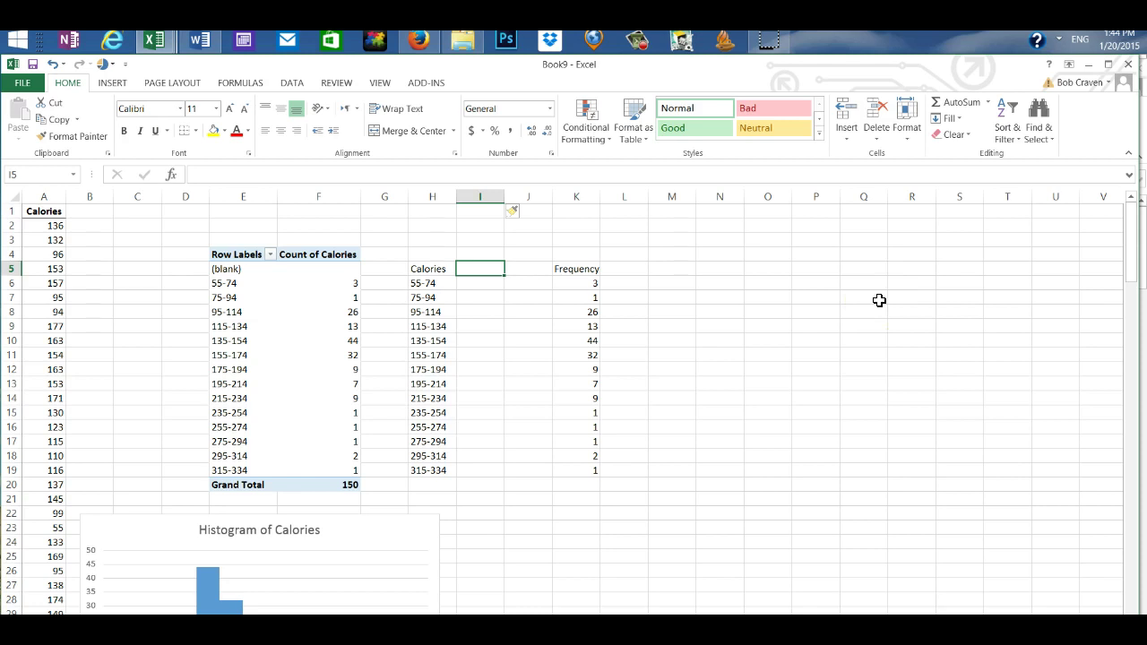
- Type the headings Bins in I5 and Midpoints in J5
type("Bins")
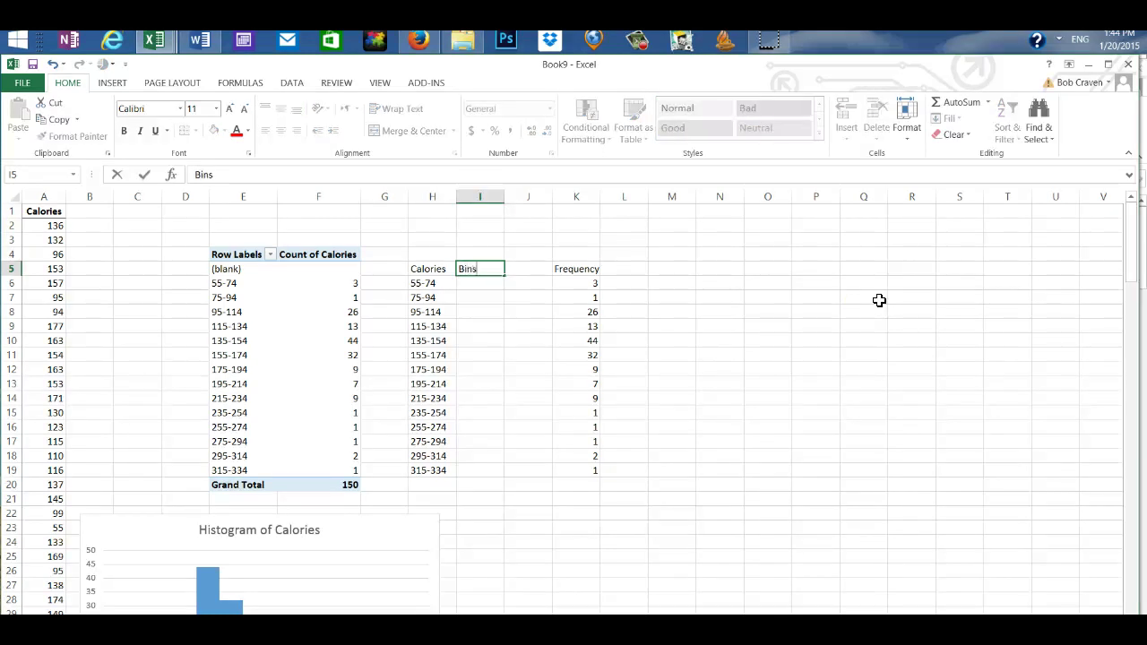
key("Tab")
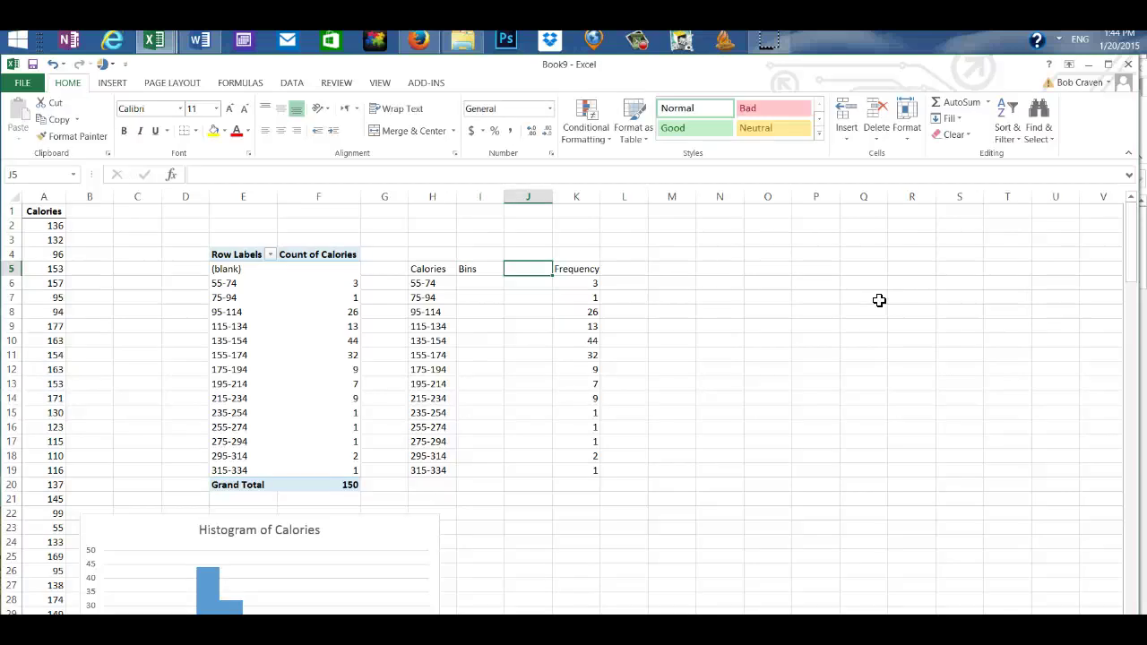
type("Mid")
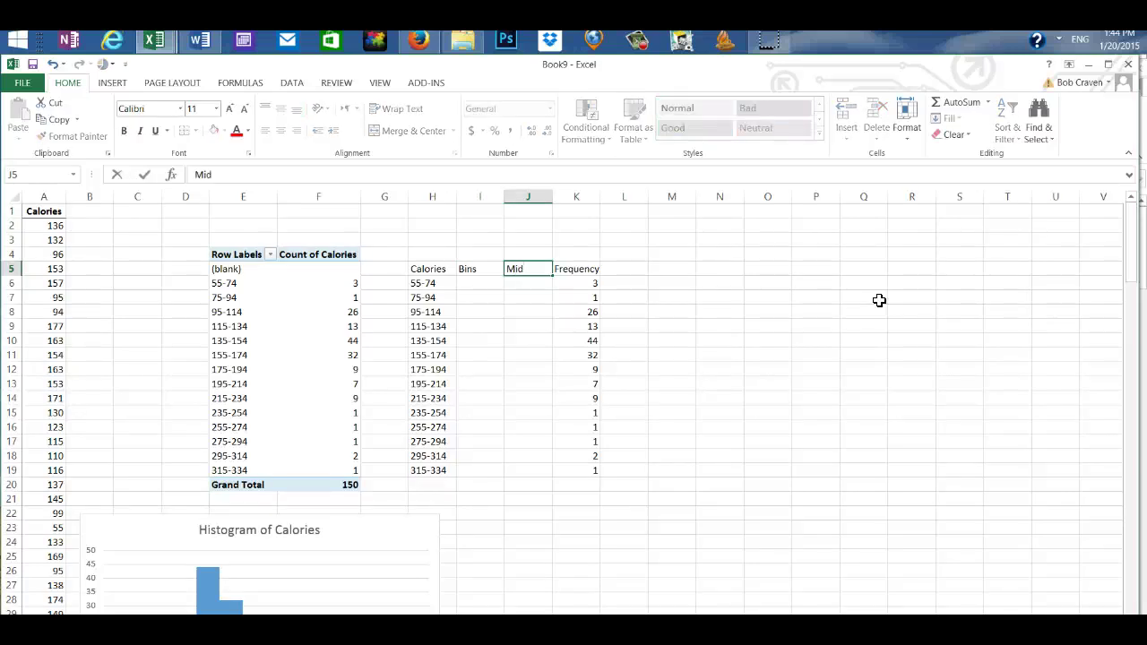
type("points")
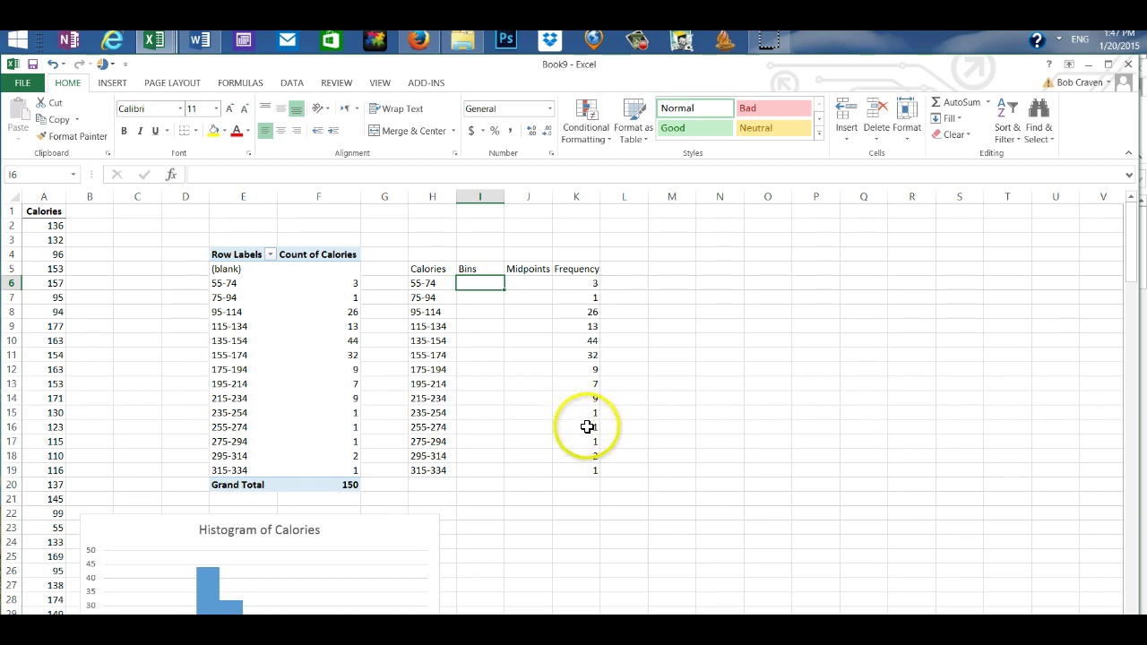
- Enter 74 in I6, then fill =I6+20 down to I19 for bins 74 through 334
type("74")
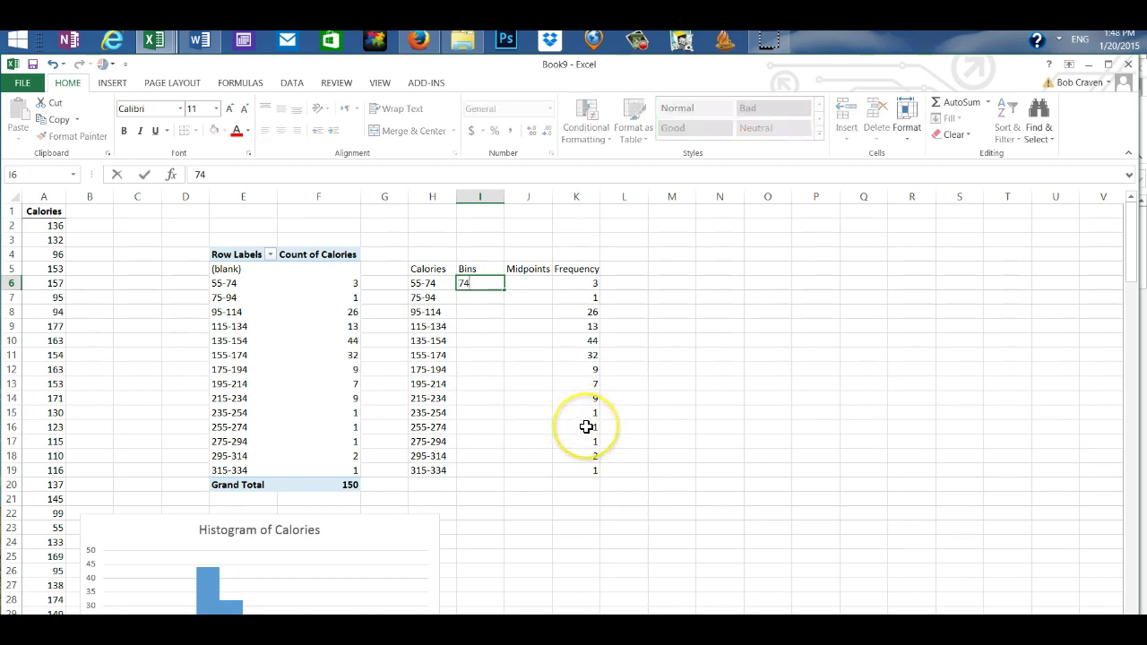
left_click(476, 299)
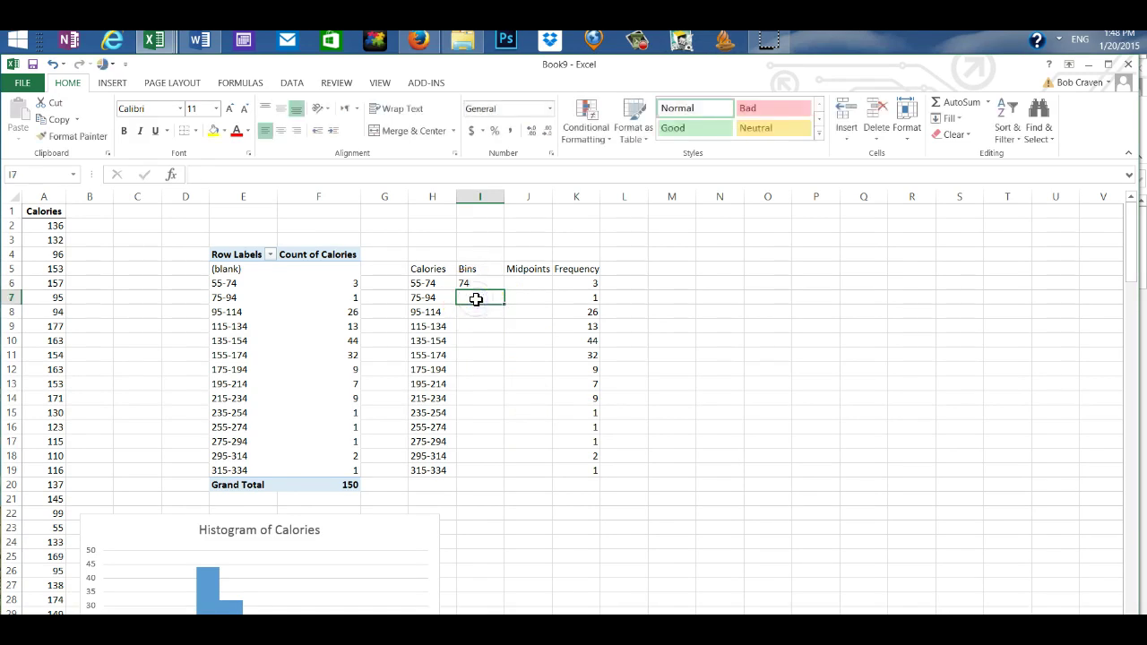
type("=")
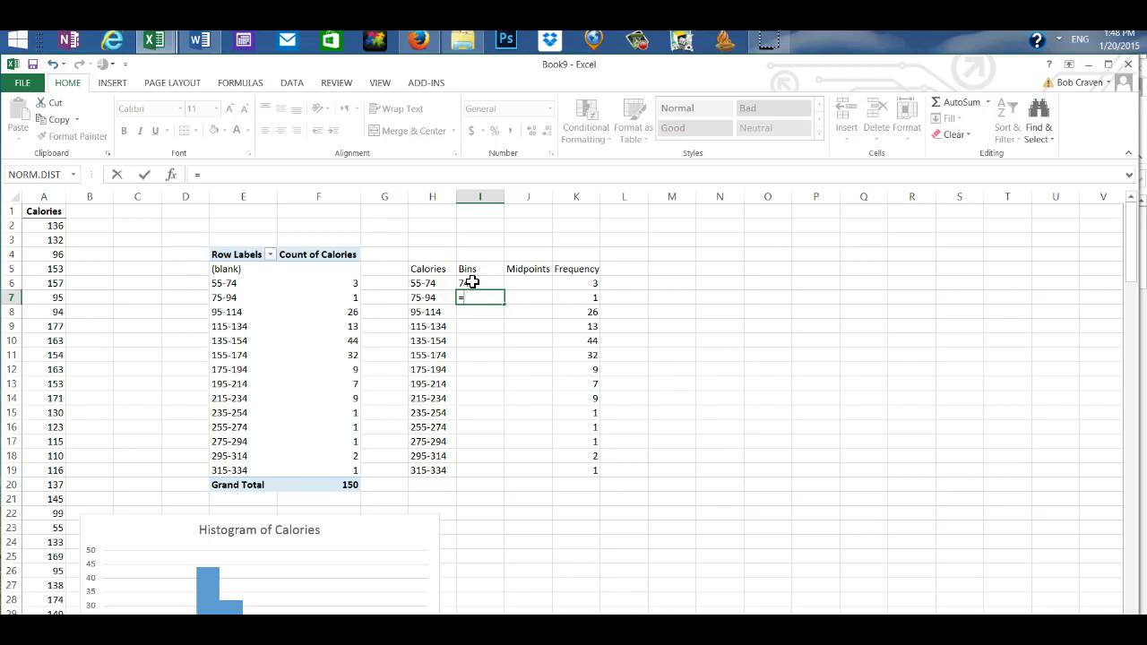
left_click(471, 282)
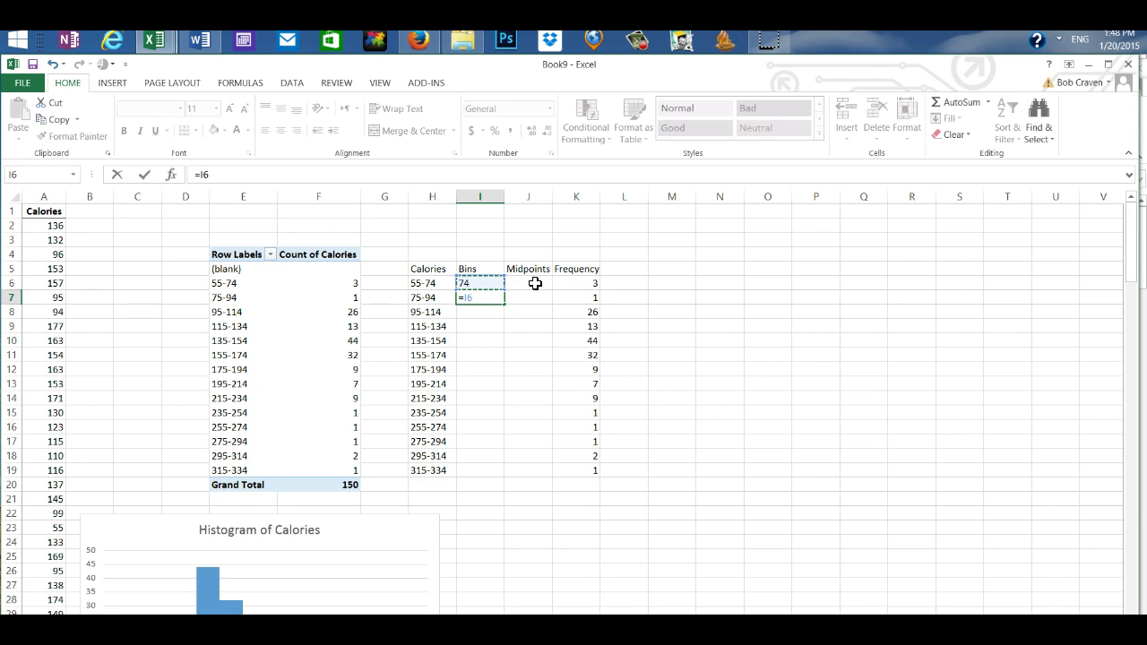
type("+20")
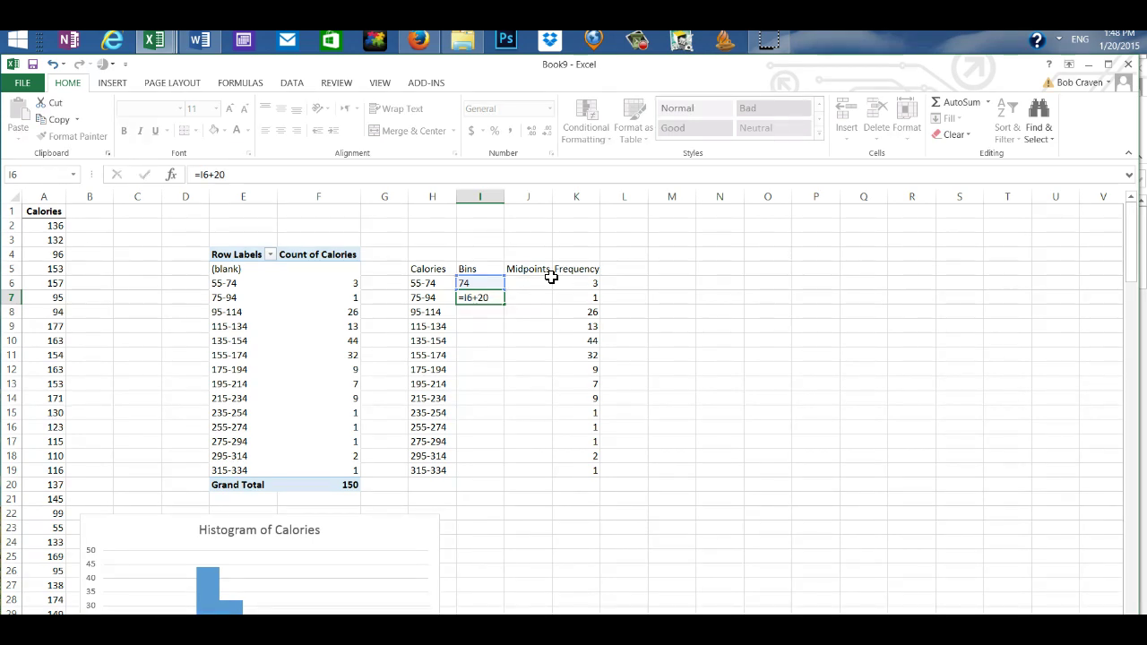
key("Return")
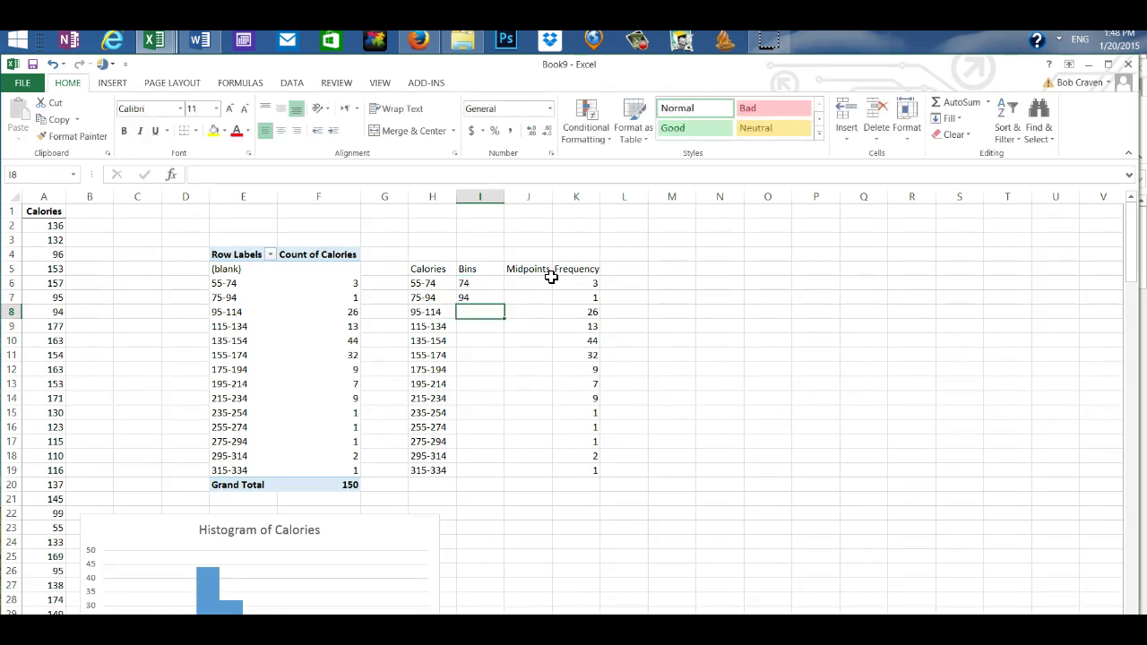
left_click(480, 295)
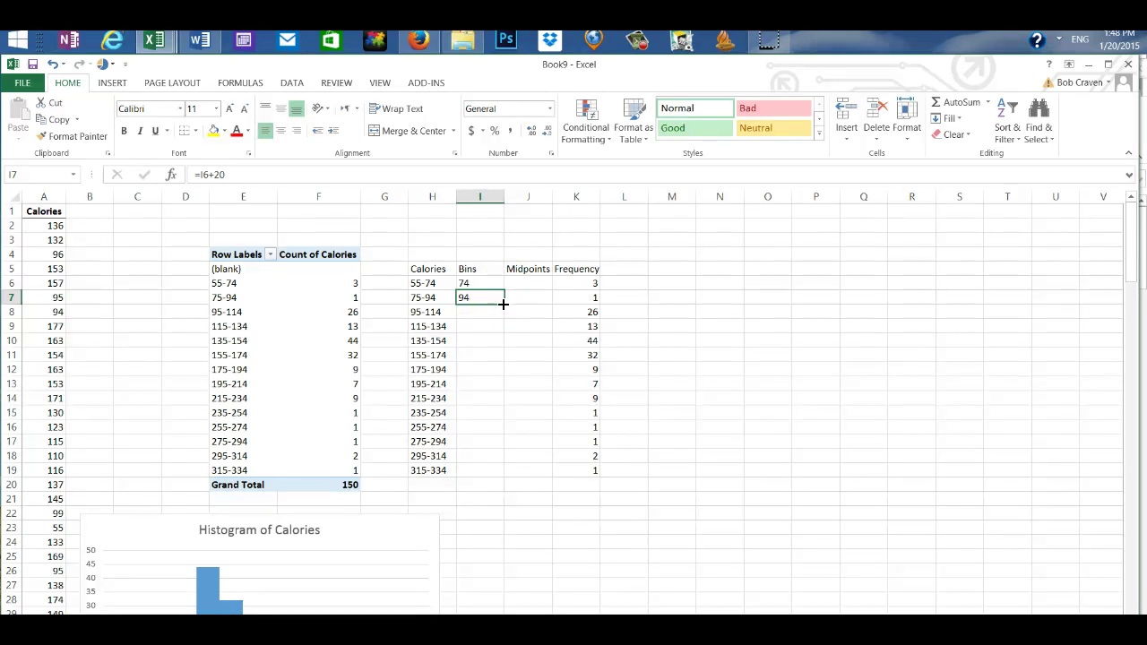
left_click_drag(503, 305, 506, 474)
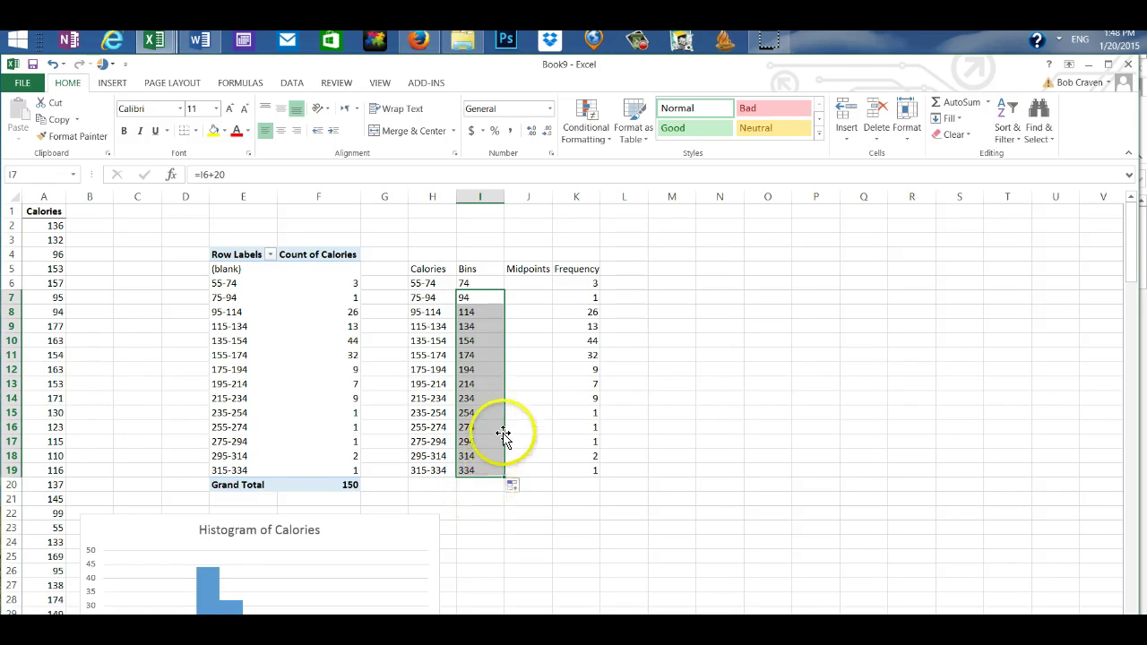
- Enter =(55+74)/2 in J6 so the first midpoint is 64.5
left_click(528, 282)
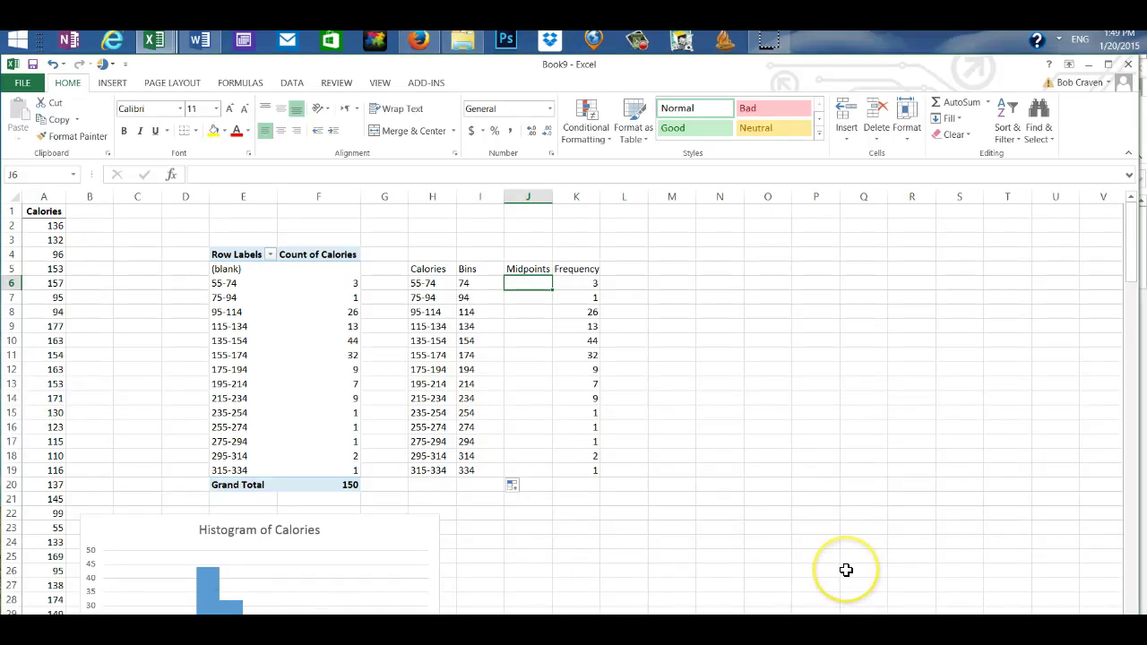
type("=")
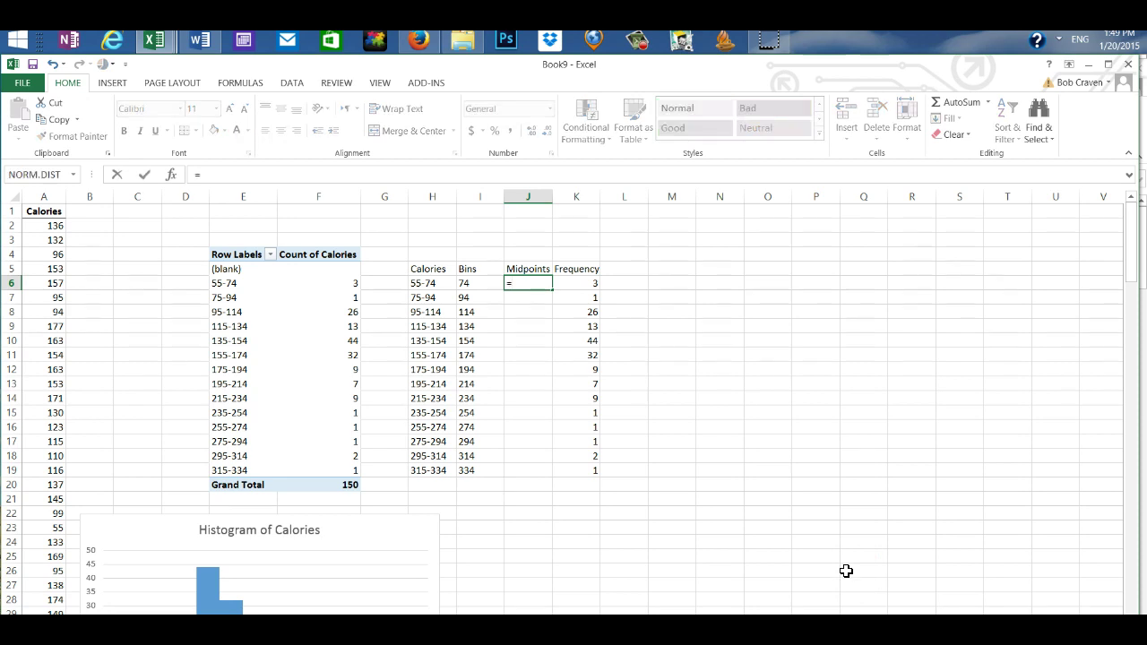
type("(55+74)/2")
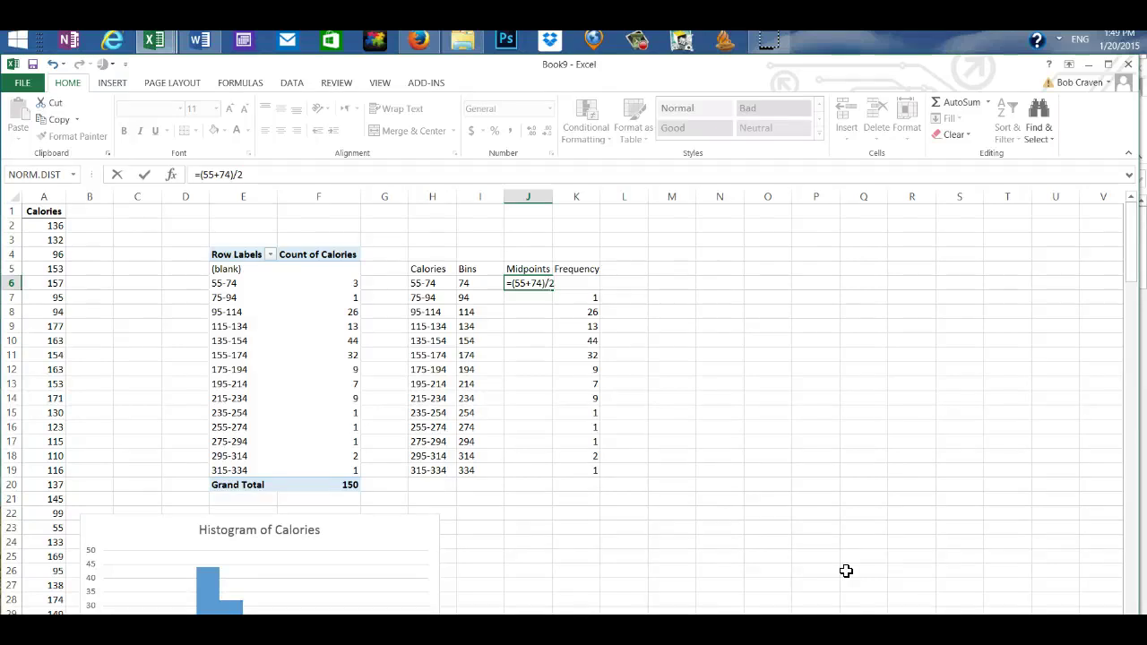
key("Return")
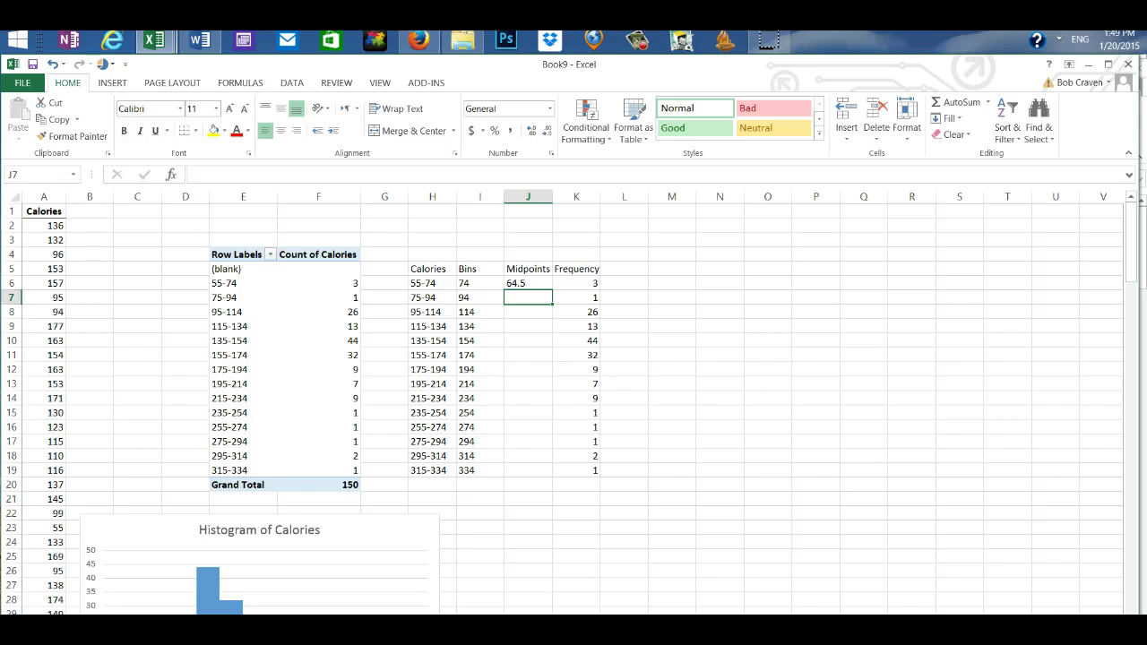
- Enter =J6+20 in J7 and fill it down to J19, giving midpoints 64.5 through 324.5
type("=")
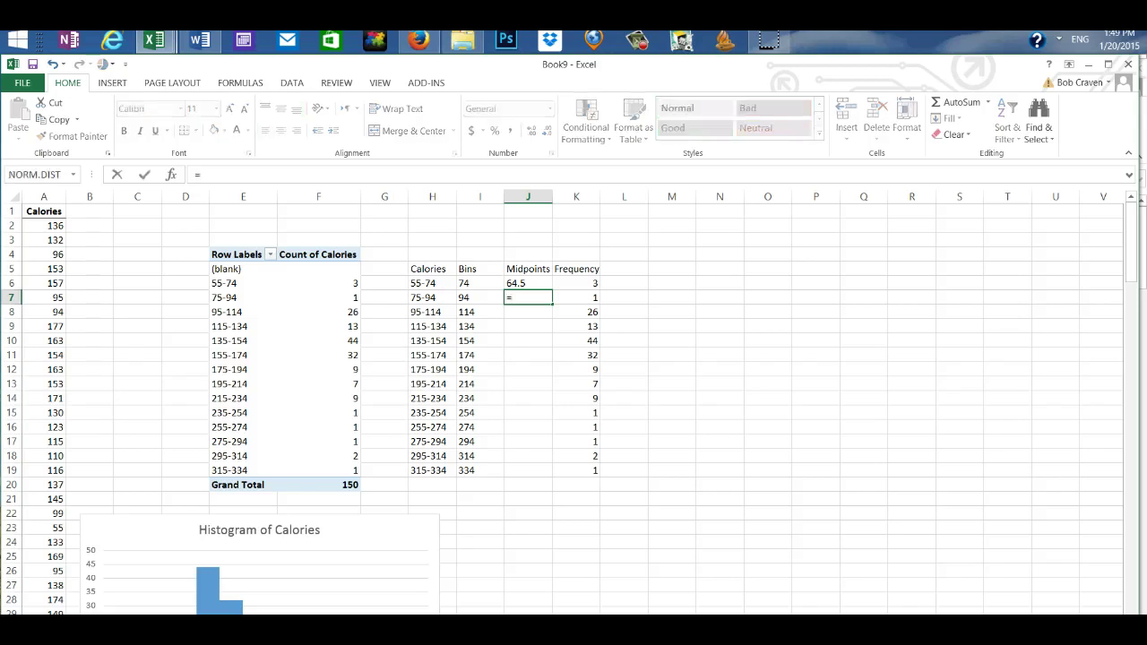
left_click(524, 281)
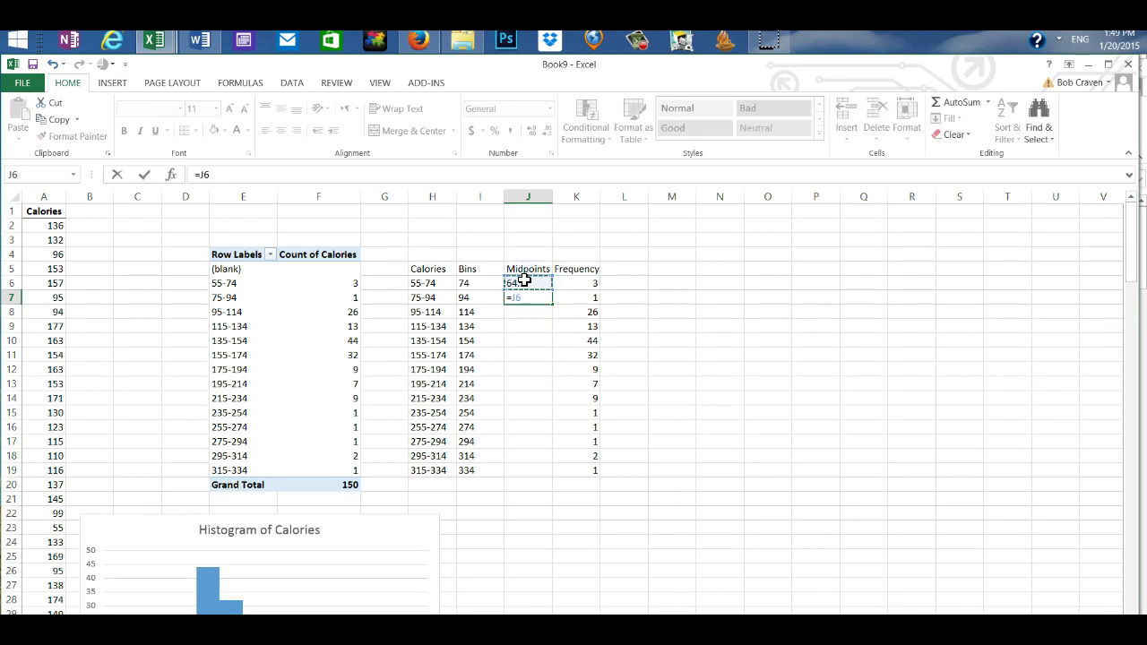
type("+20")
key("Return")
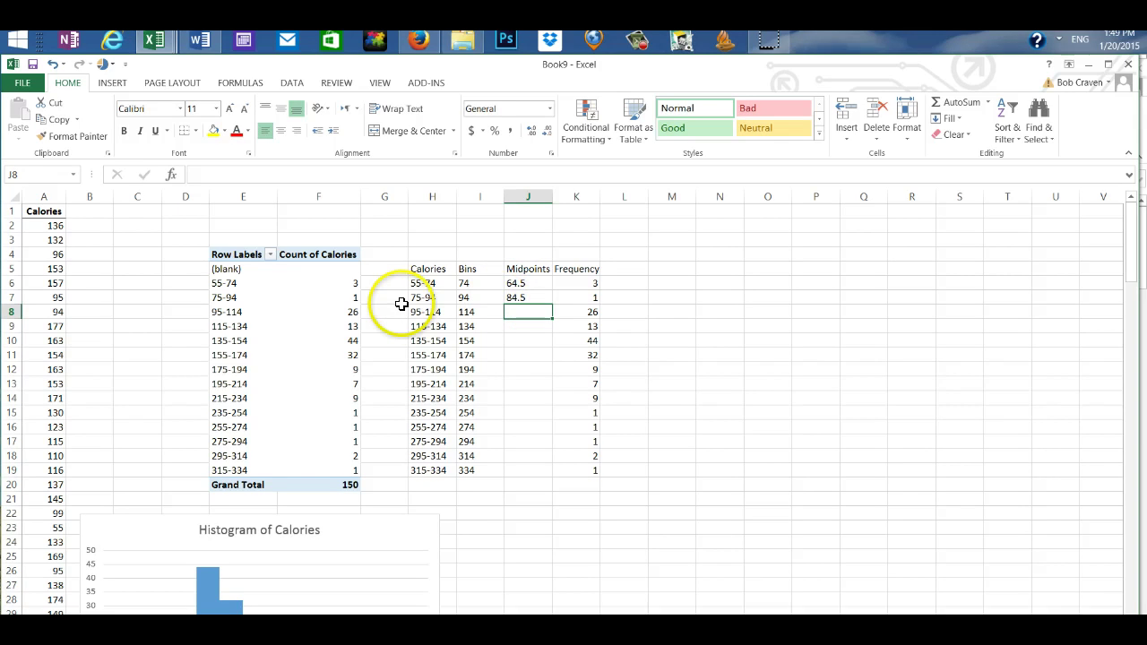
left_click(528, 298)
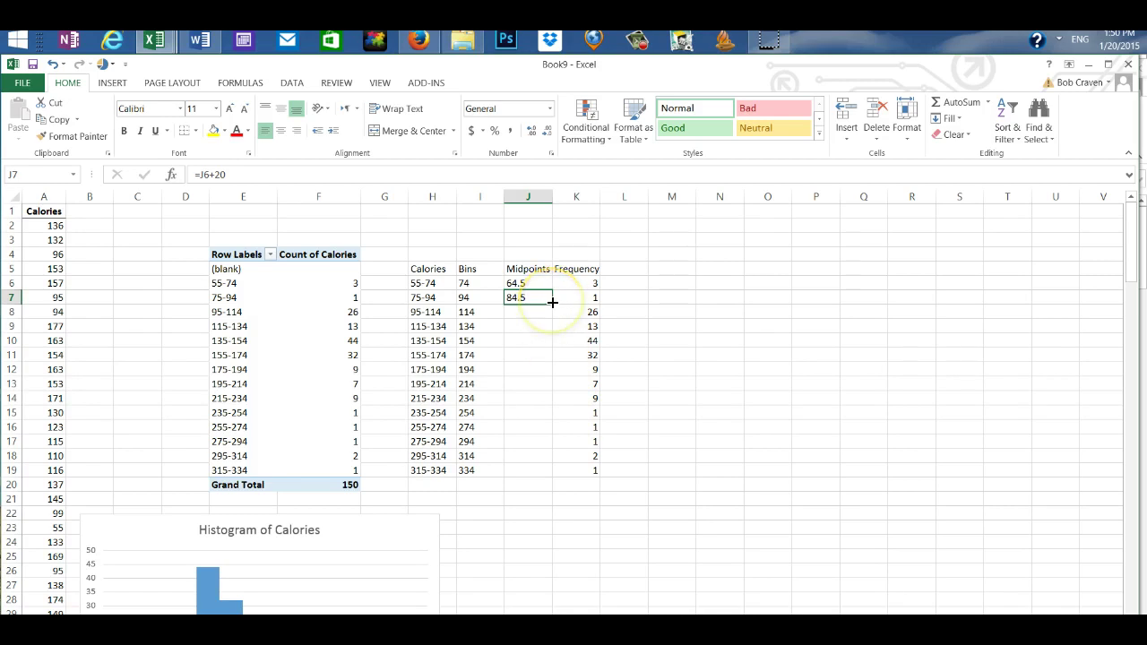
left_click_drag(553, 323, 553, 475)
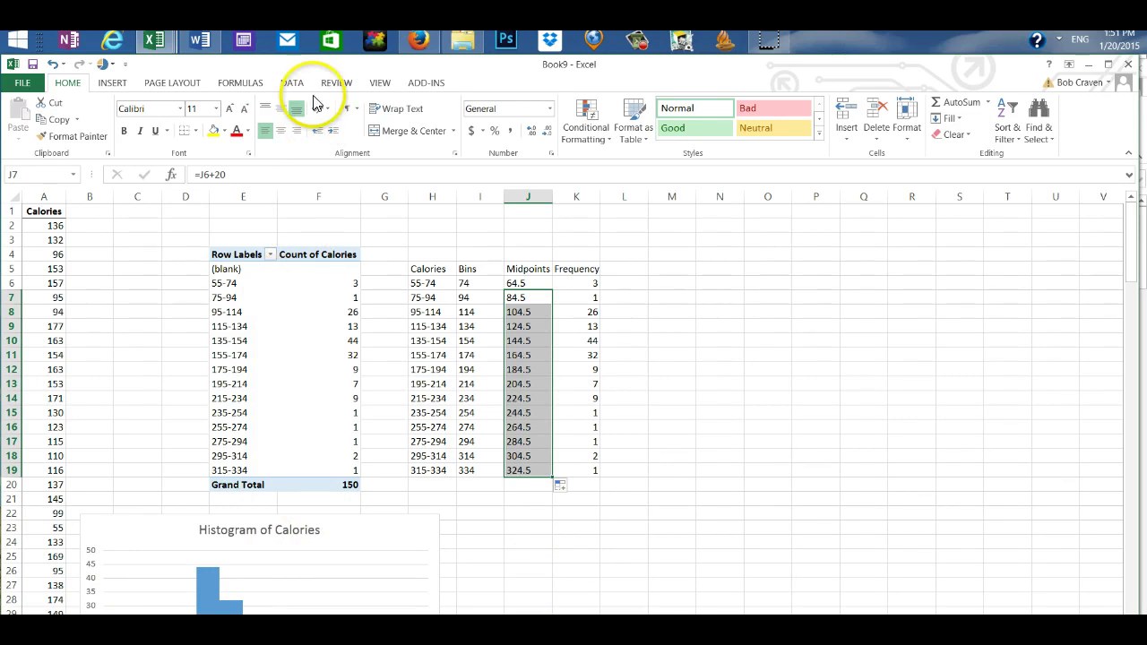
- Start PHStat's Descriptive Statistics Histogram & Polygons procedure
left_click(422, 84)
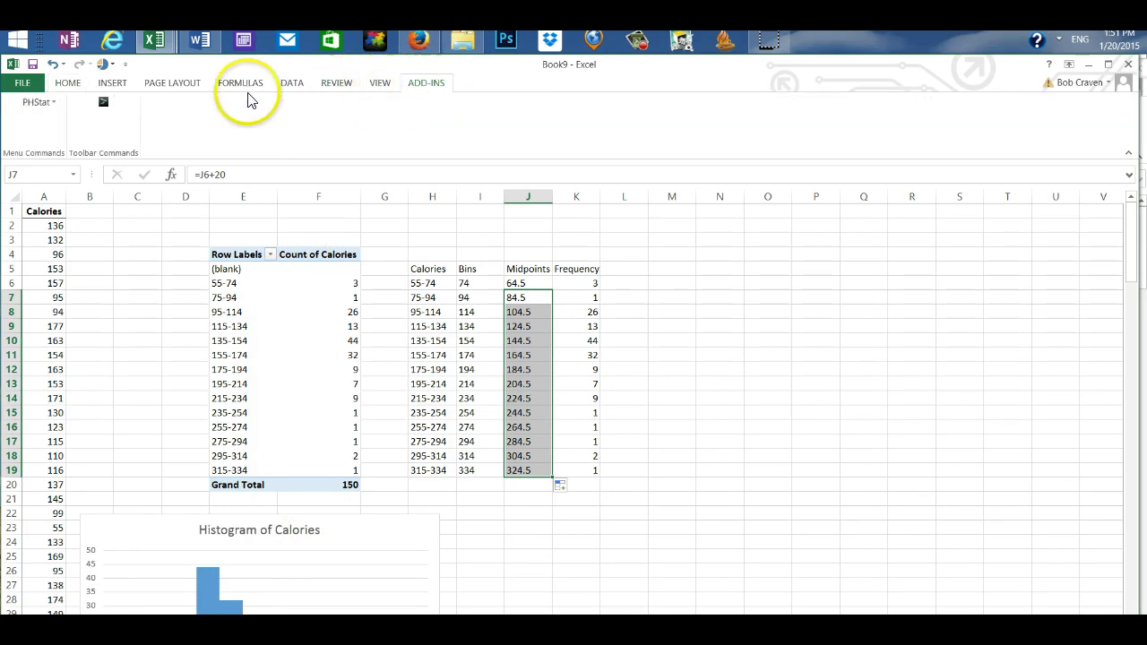
left_click(39, 104)
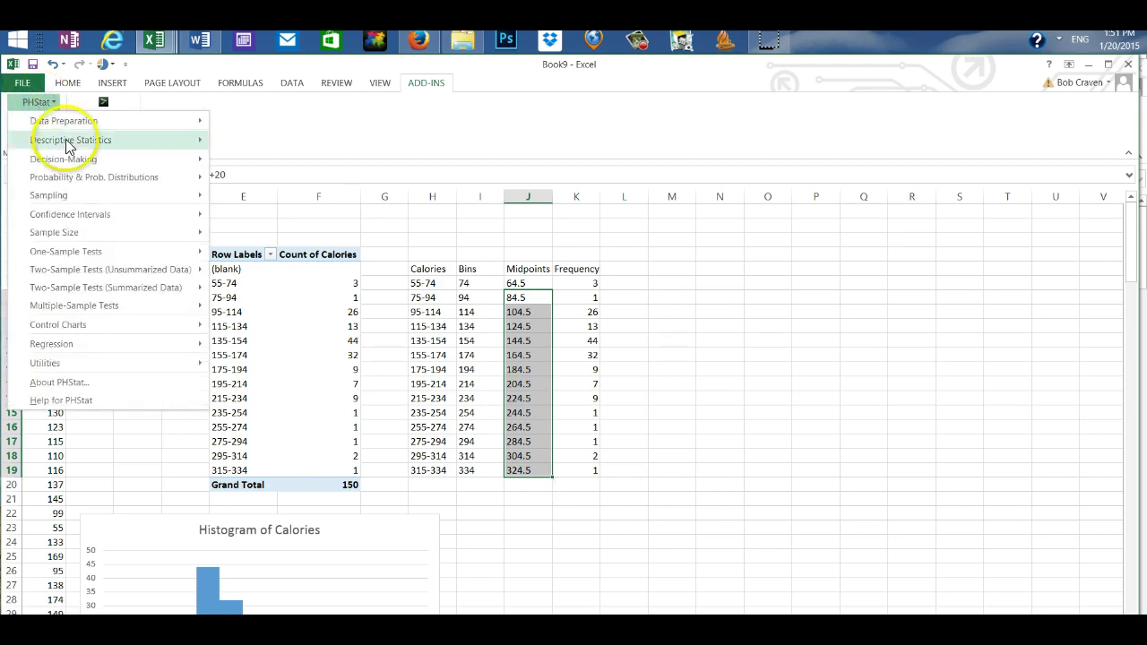
mouse_move(67, 146)
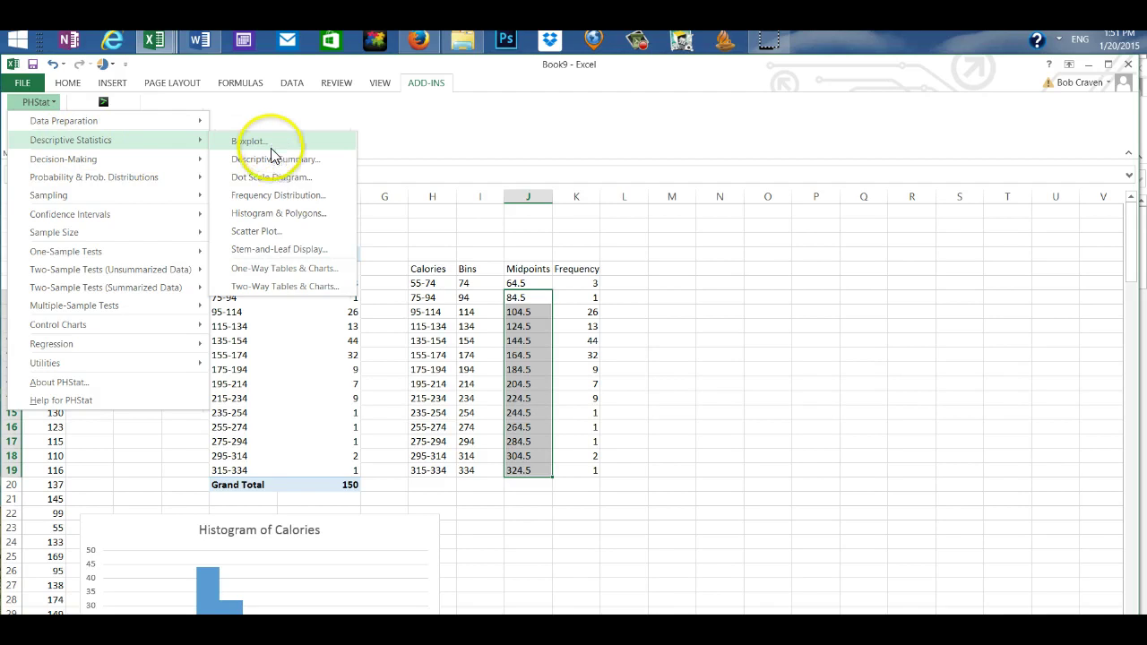
left_click(268, 214)
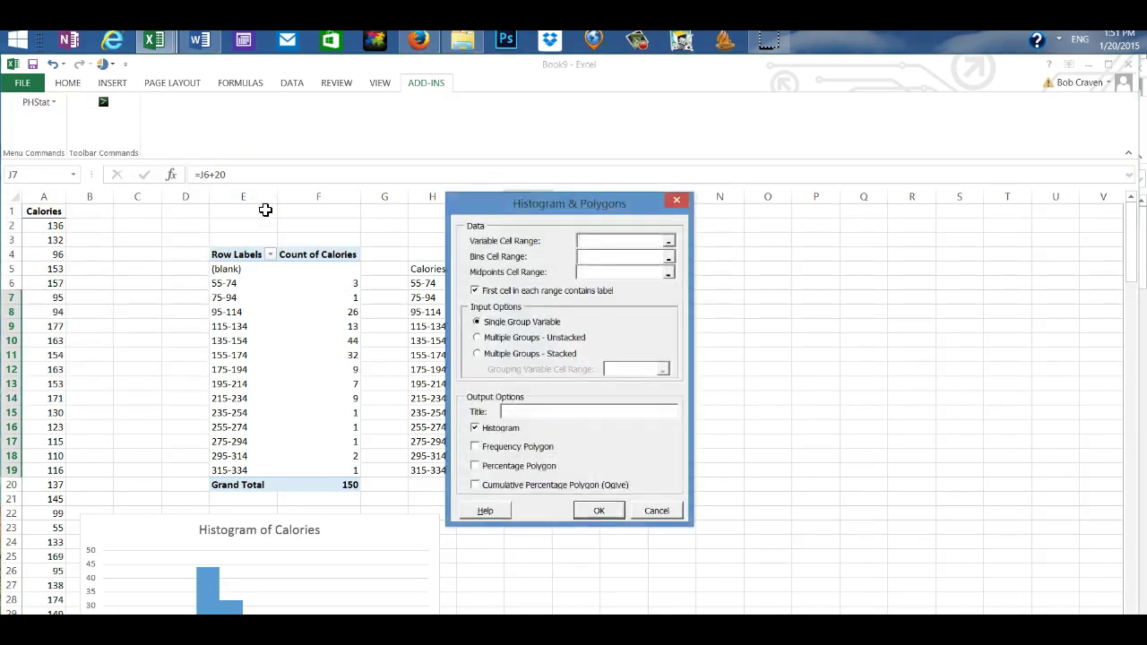
left_click_drag(598, 204, 831, 212)
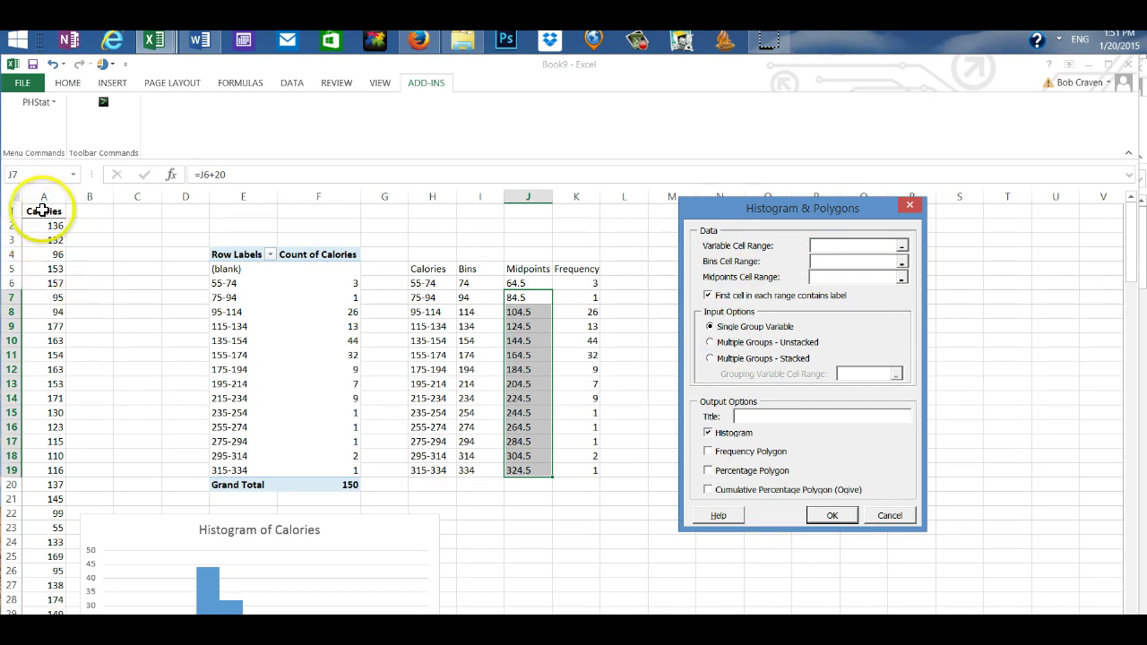
- Set the variable range A1:A151, bins range I5:I19 and midpoints range J5:J19
left_click_drag(42, 210, 44, 598)
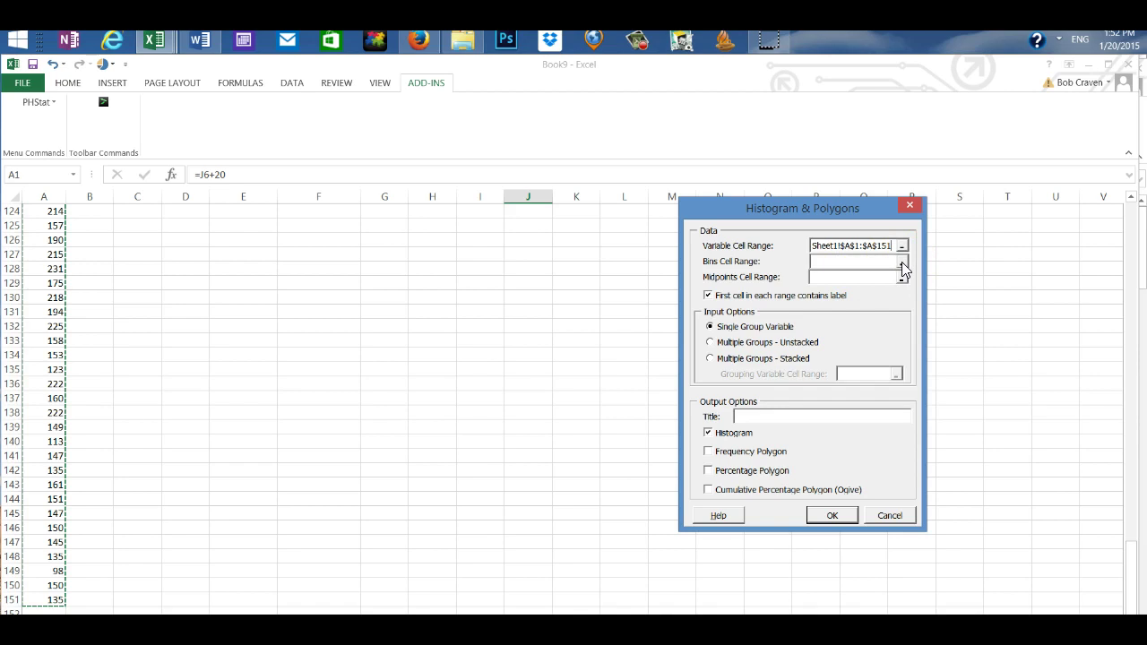
left_click(901, 263)
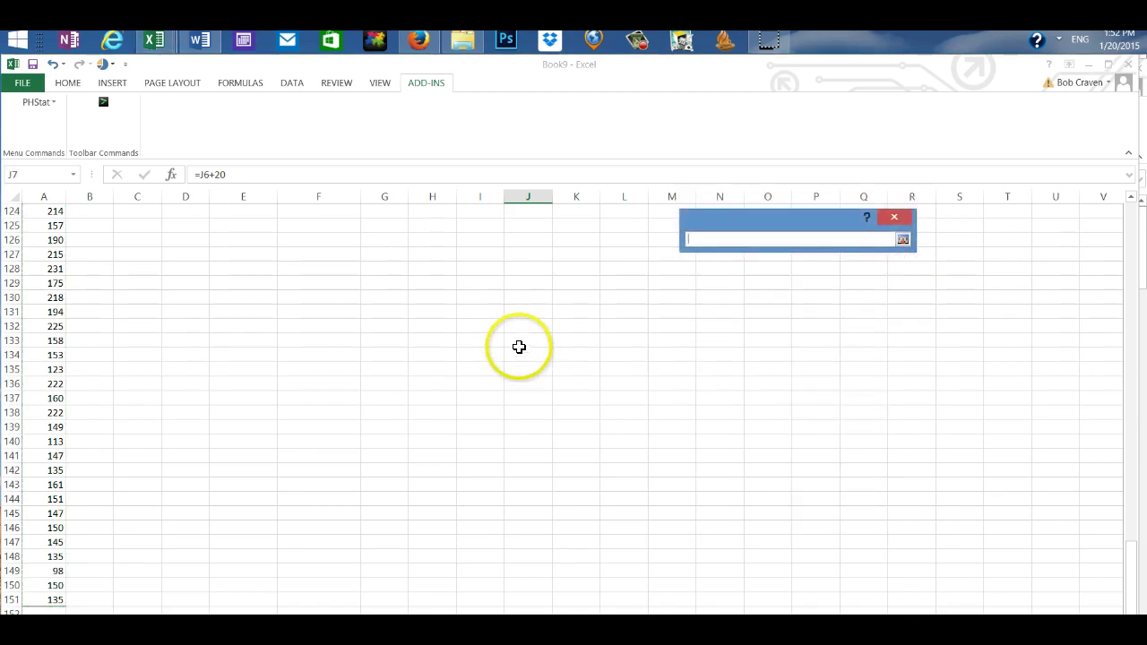
scroll(519, 347, "up", 20)
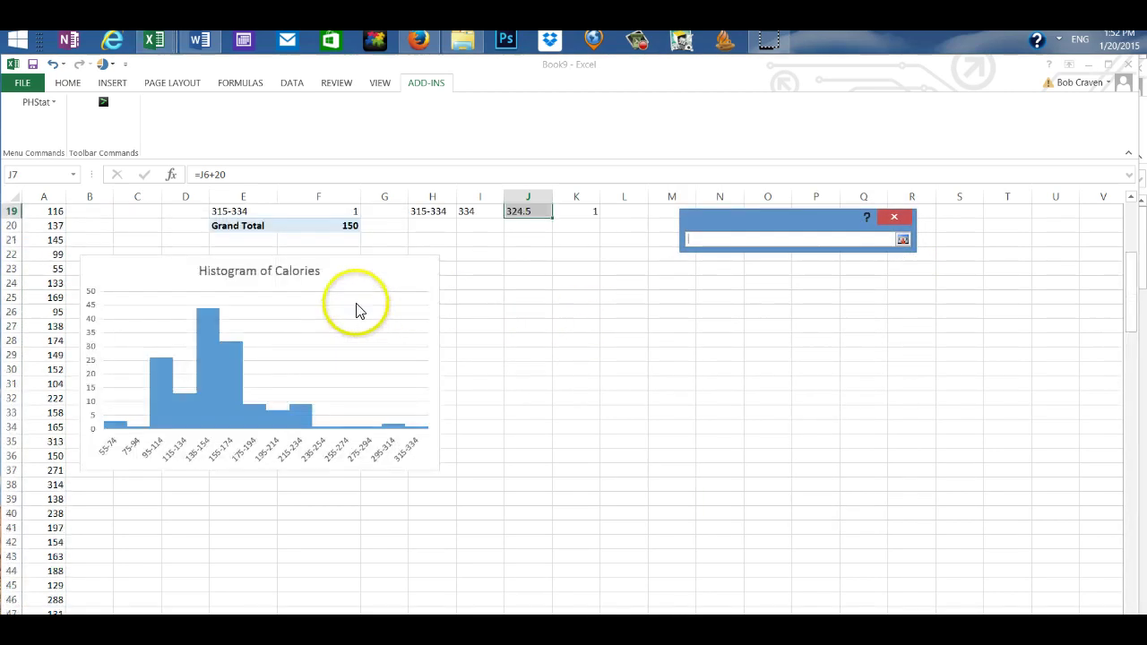
scroll(355, 309, "up", 5)
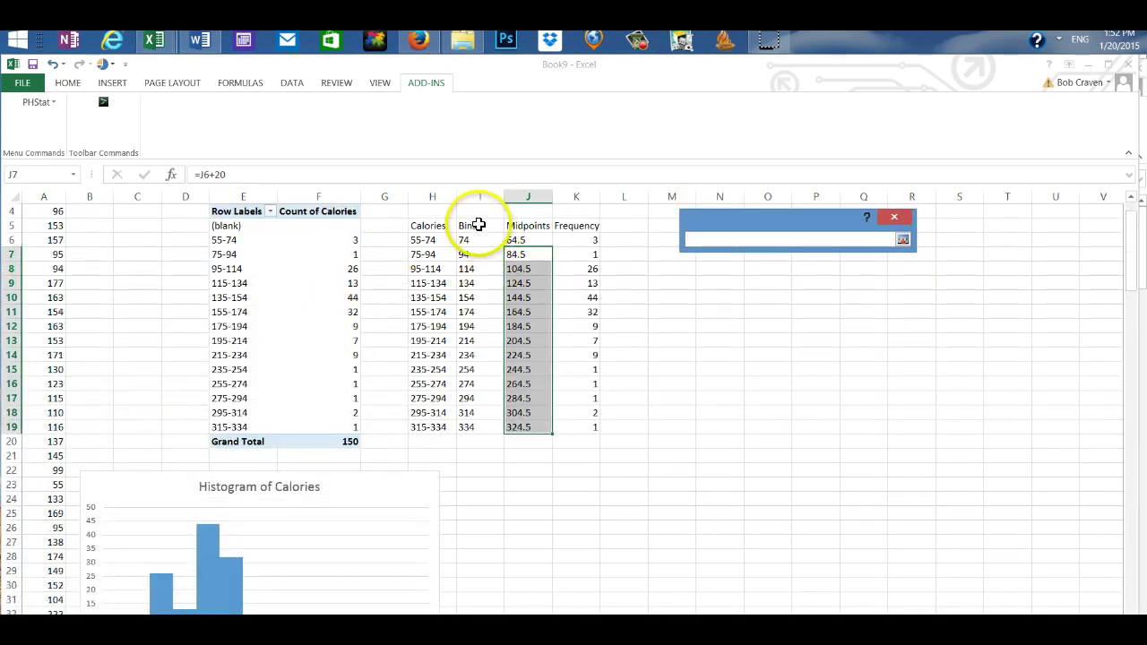
left_click_drag(469, 224, 480, 423)
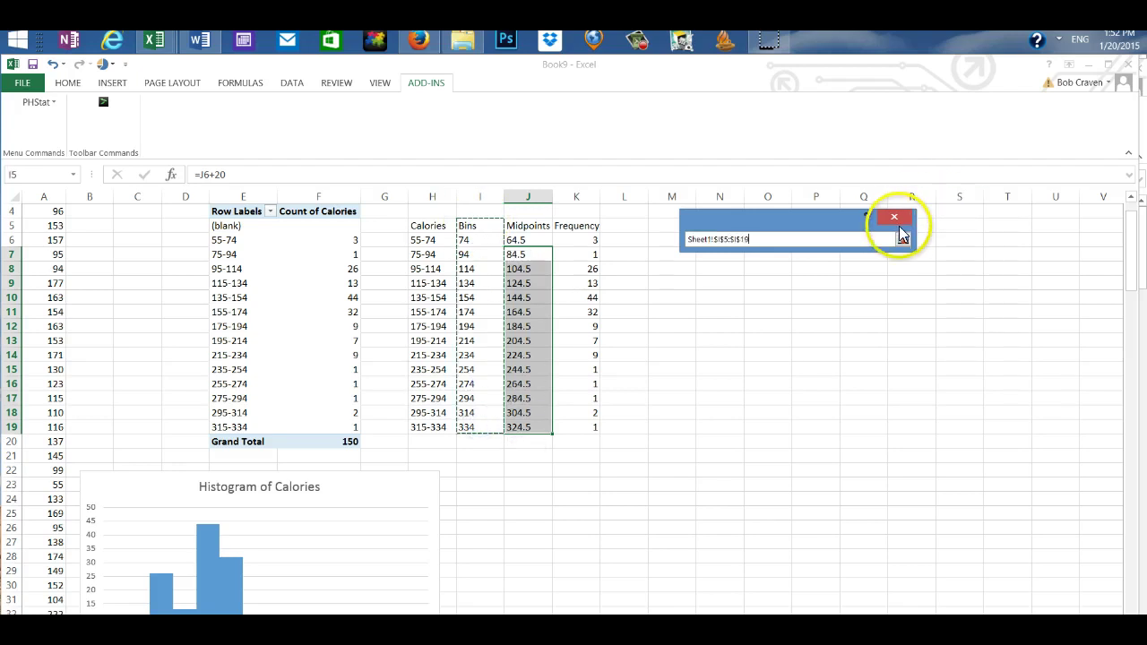
left_click(902, 240)
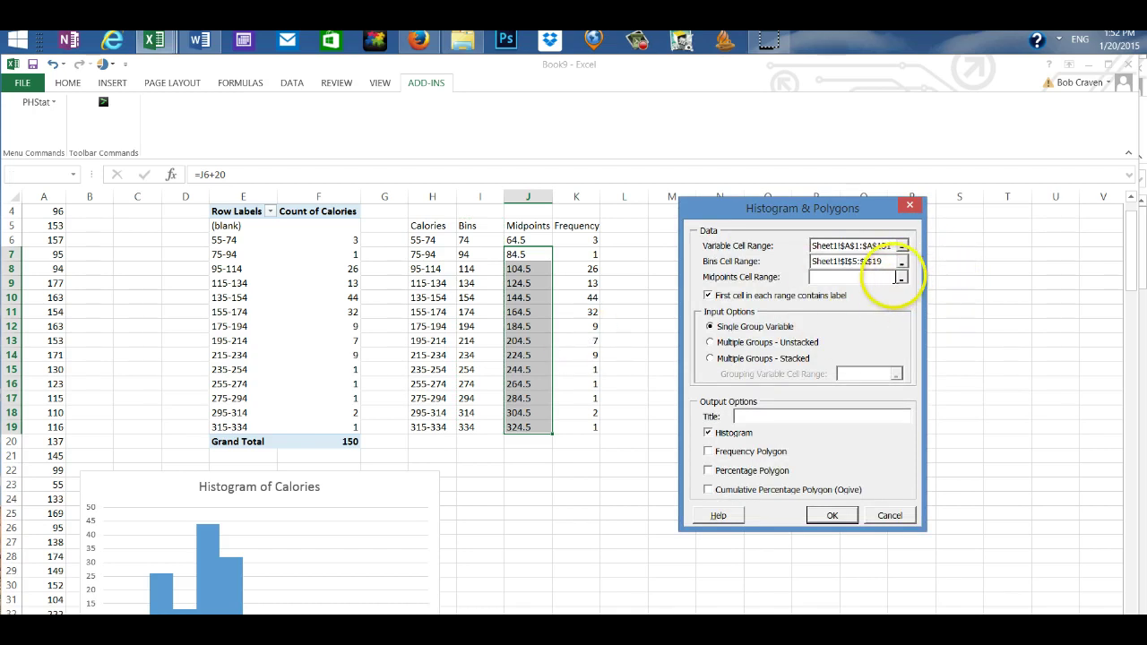
left_click(848, 279)
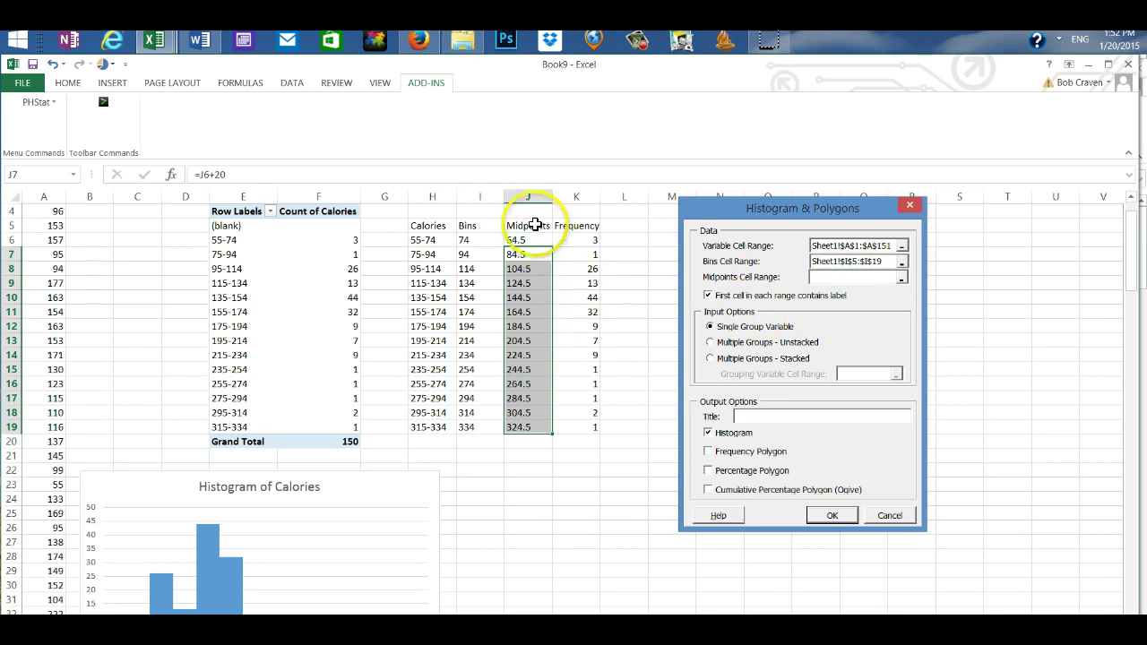
left_click_drag(524, 224, 517, 427)
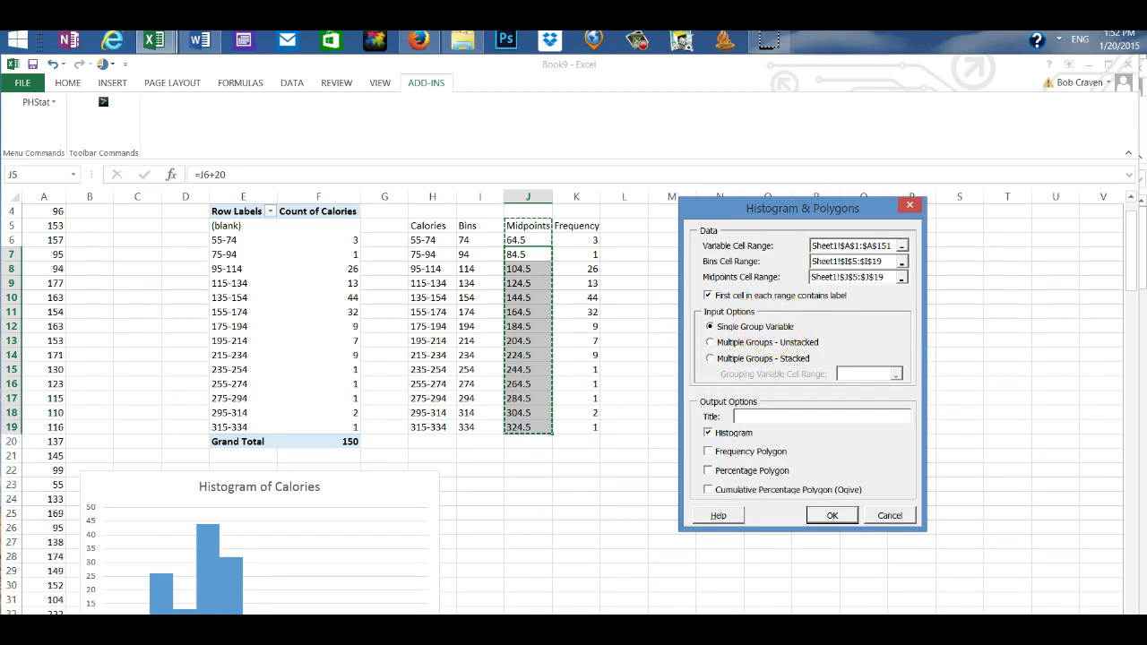
- Include the percentage and cumulative percentage polygons and generate the charts
left_click(709, 472)
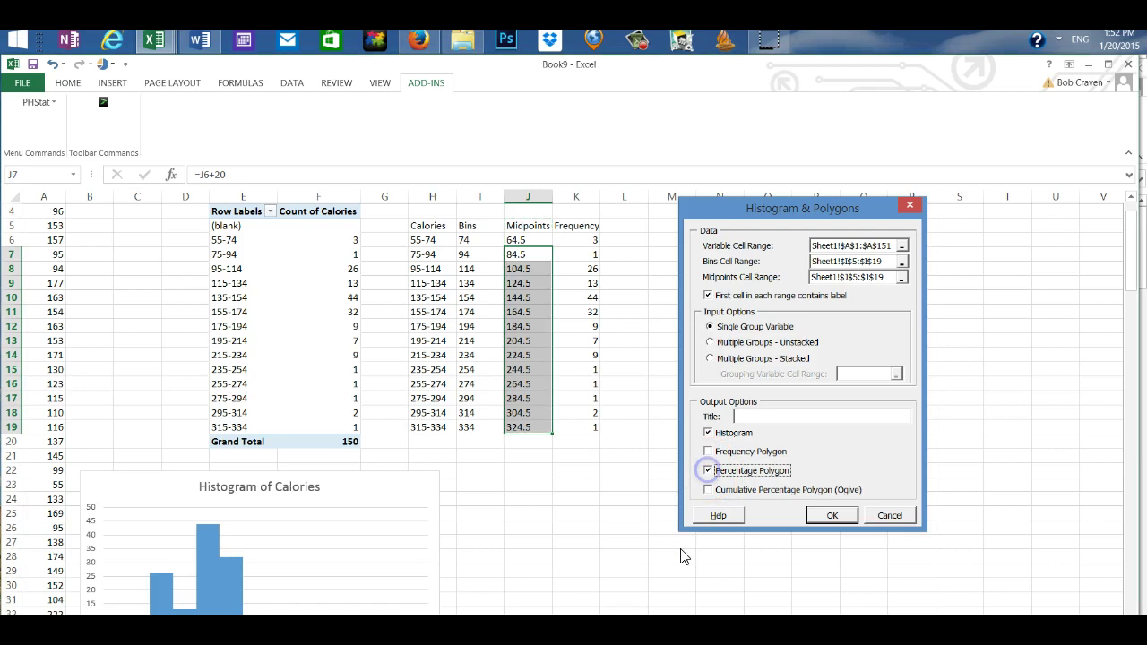
left_click(709, 490)
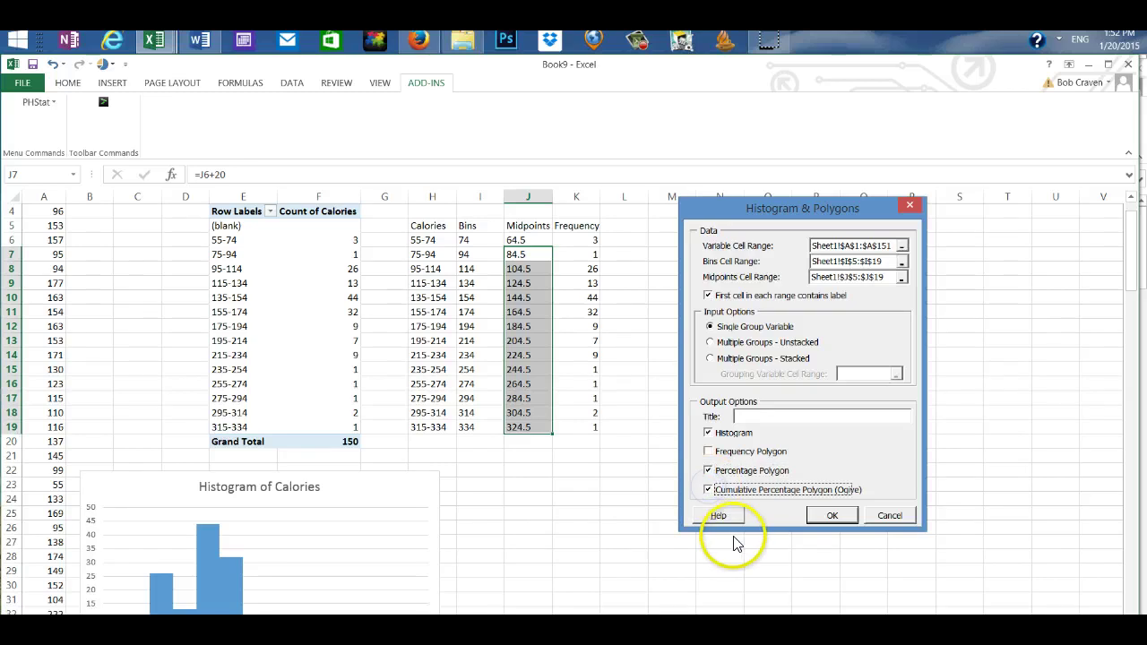
left_click(833, 517)
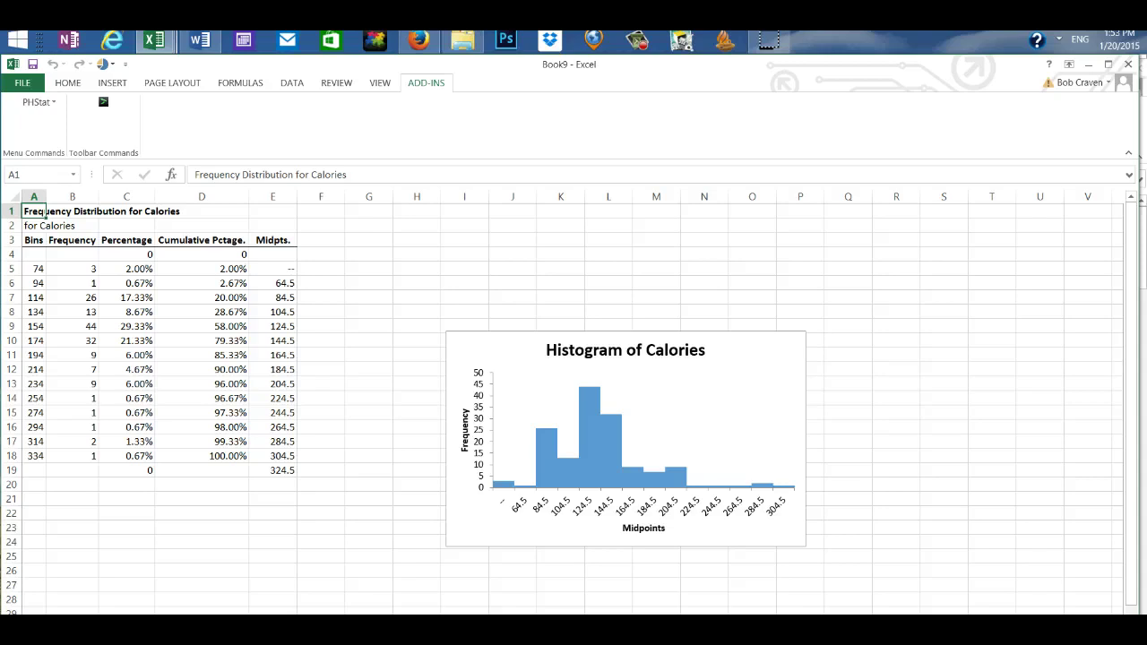
- Move from the Percentage Polygon chart sheet on to the Cumulative Percentage Polygon sheet
key("ctrl+Page_Down")
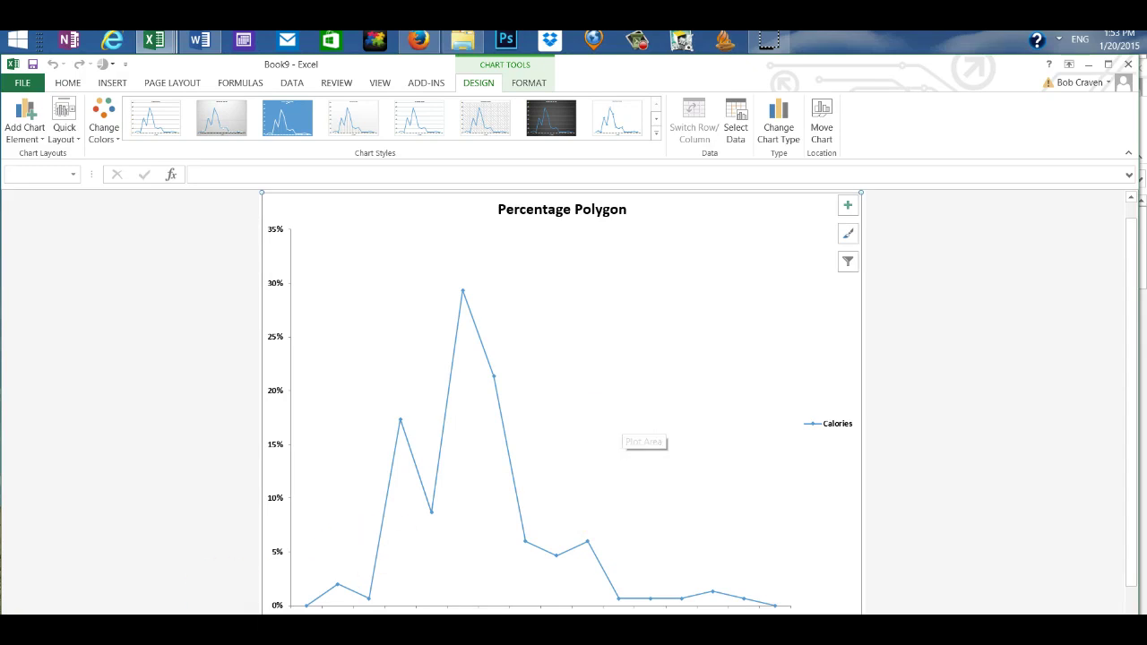
key("ctrl+Page_Down")
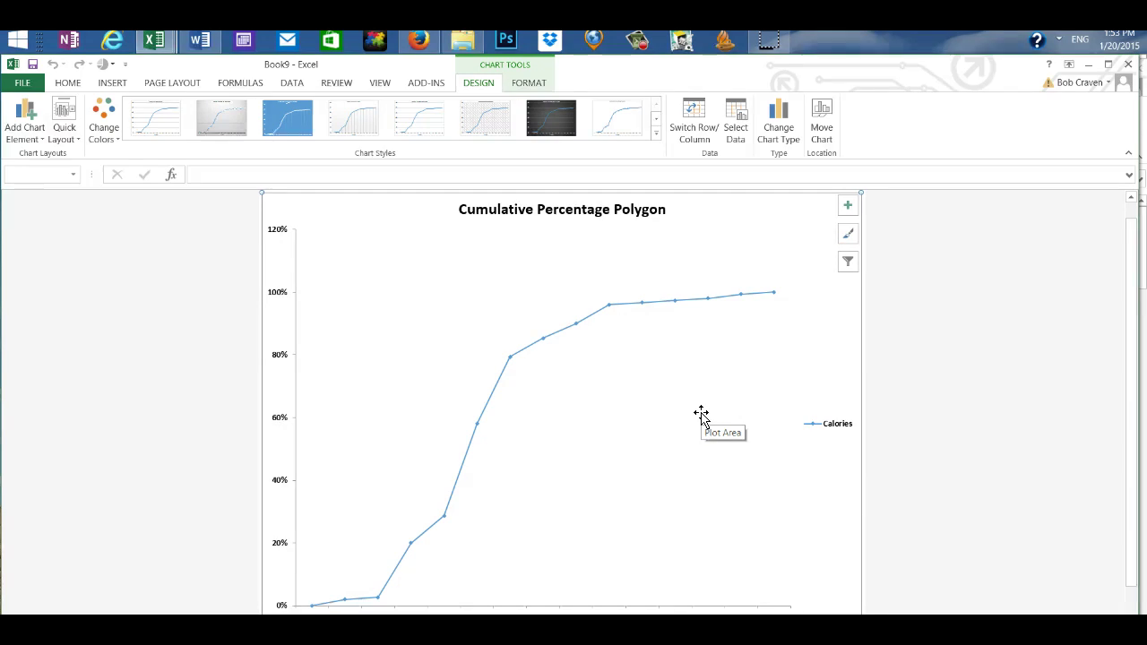
- Copy the Cumulative Percentage Polygon chart and paste it at J23 on the data worksheet
right_click(782, 218)
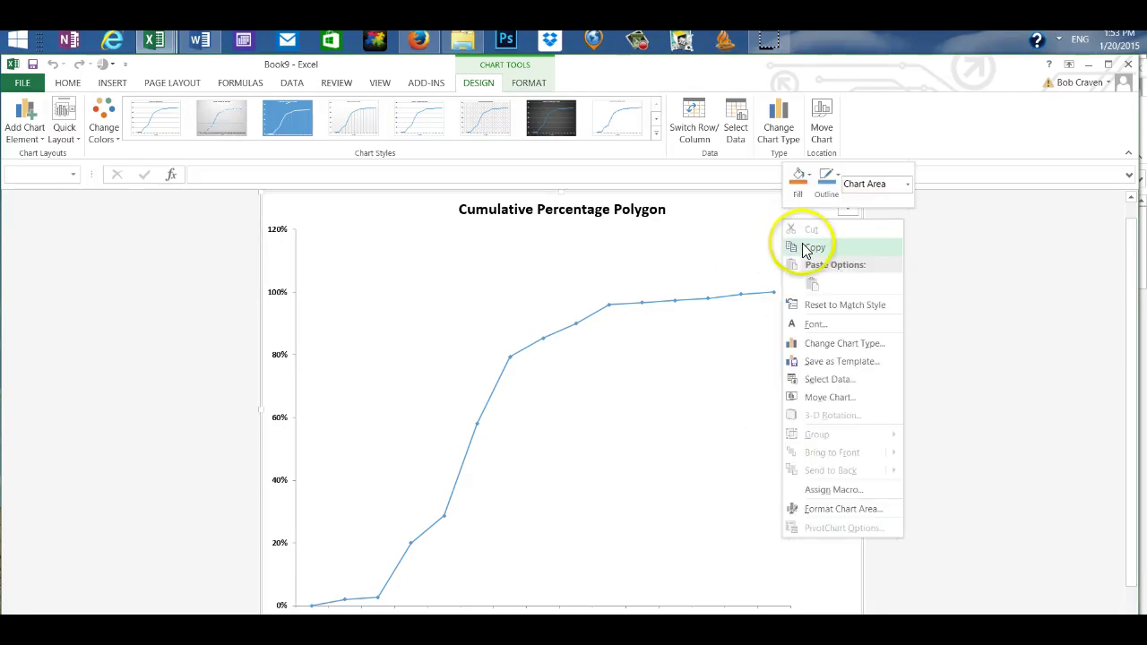
left_click(803, 249)
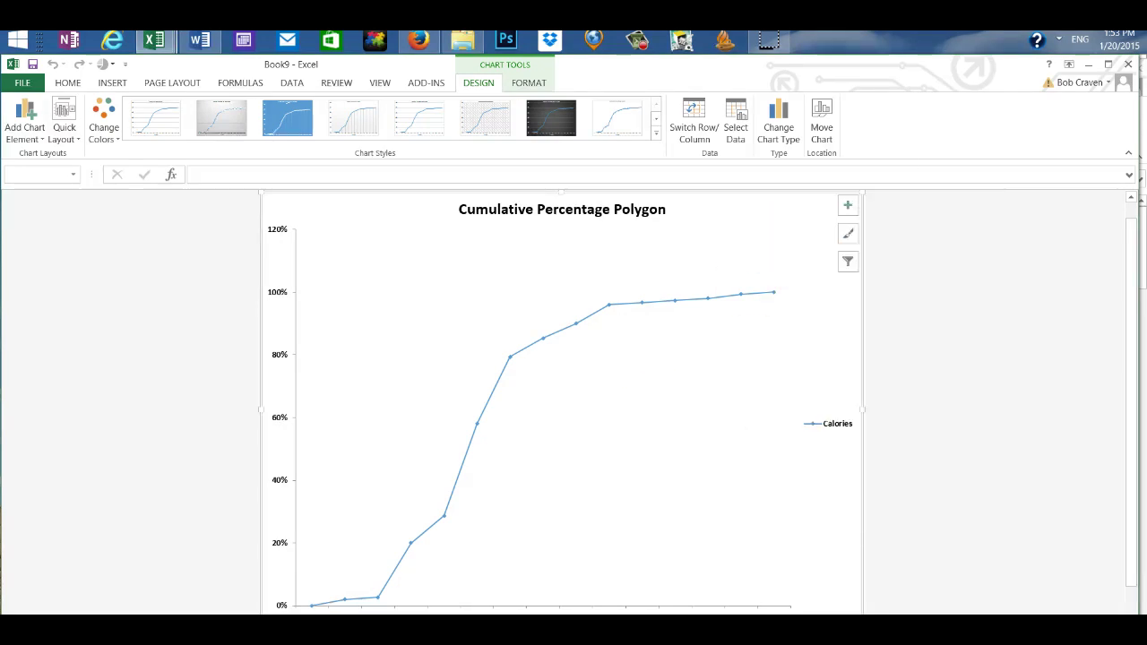
key("ctrl+Page_Up")
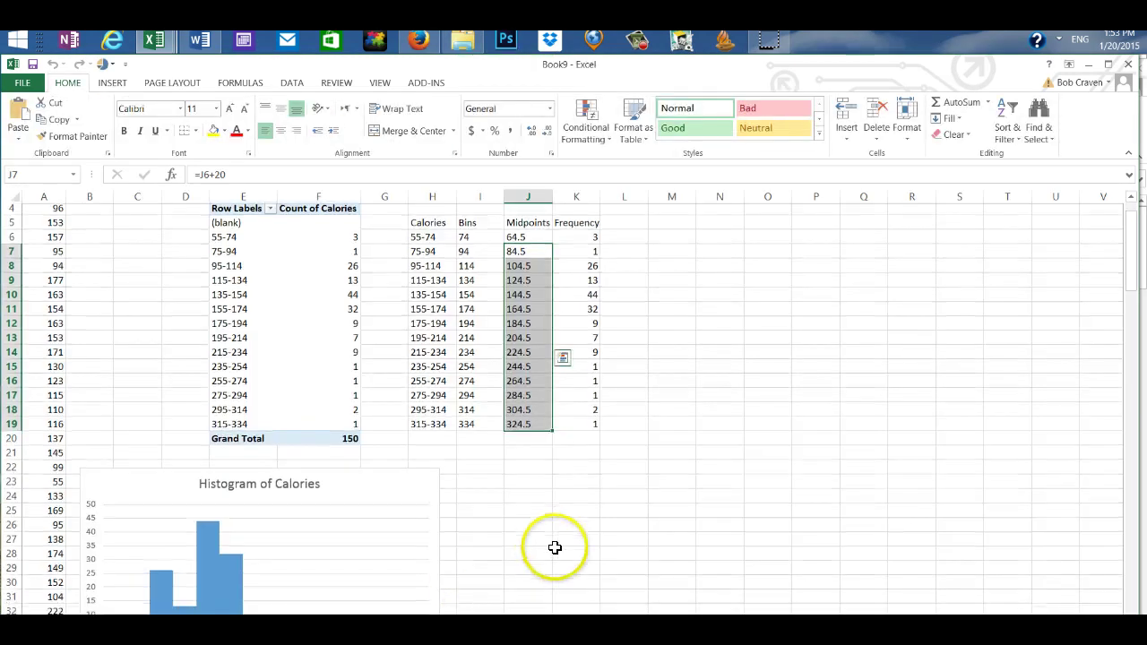
scroll(543, 498, "down", 3)
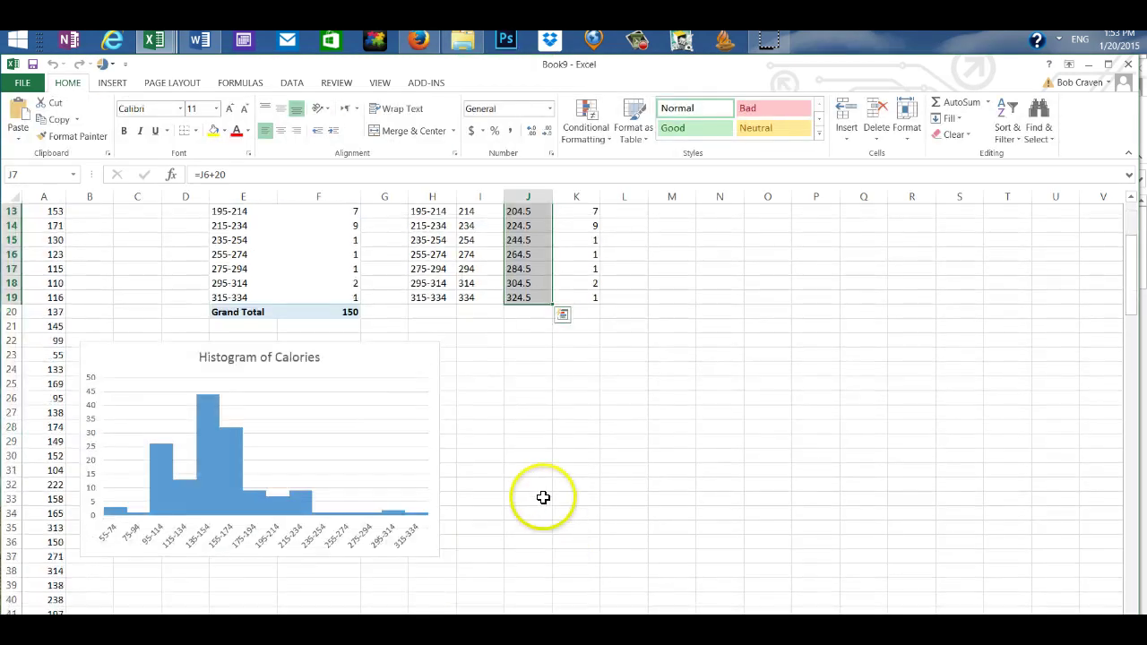
left_click(523, 359)
left_click(234, 344)
left_click(18, 106)
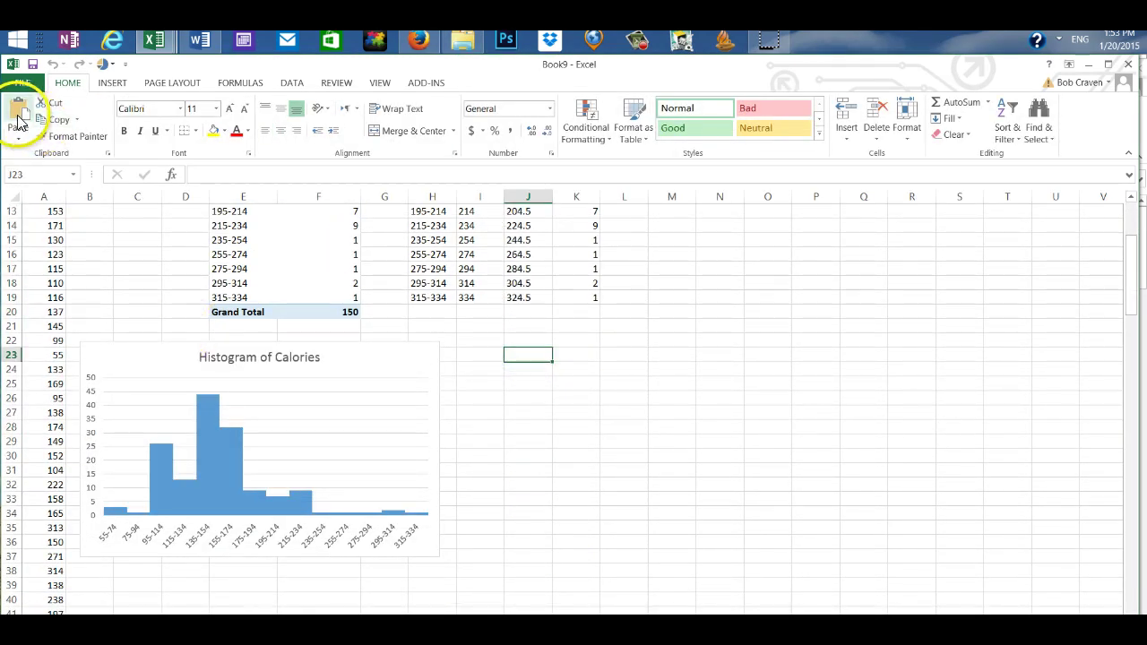
- Shrink the pasted cumulative polygon and position it beside the Histogram of Calories
scroll(893, 429, "down", 6)
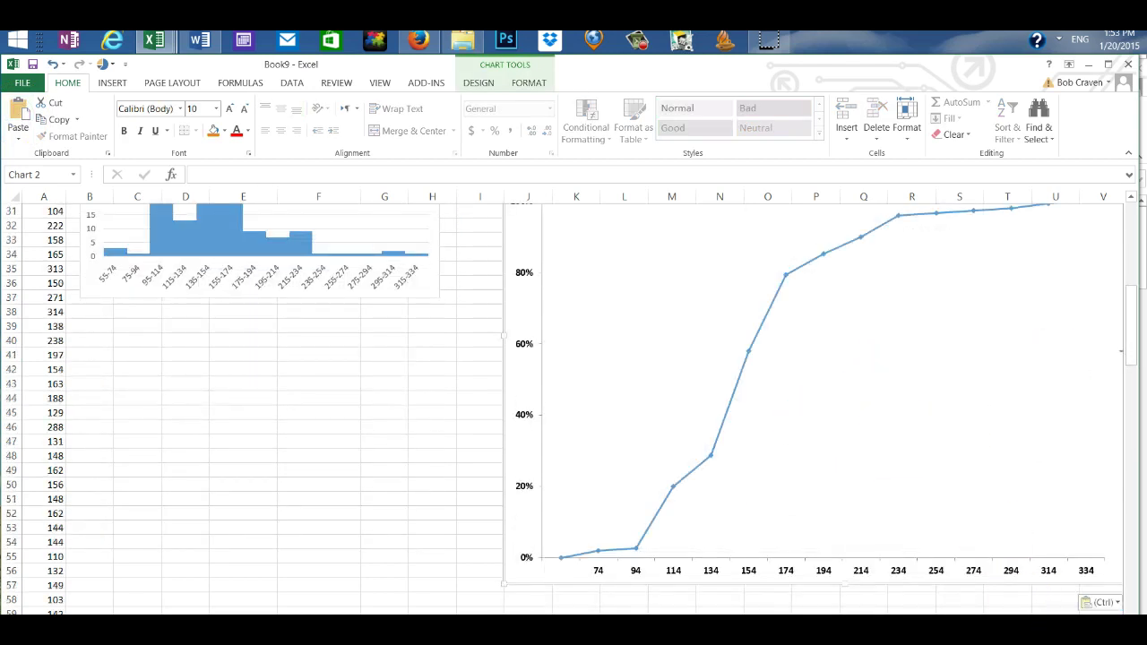
scroll(574, 404, "right", 5)
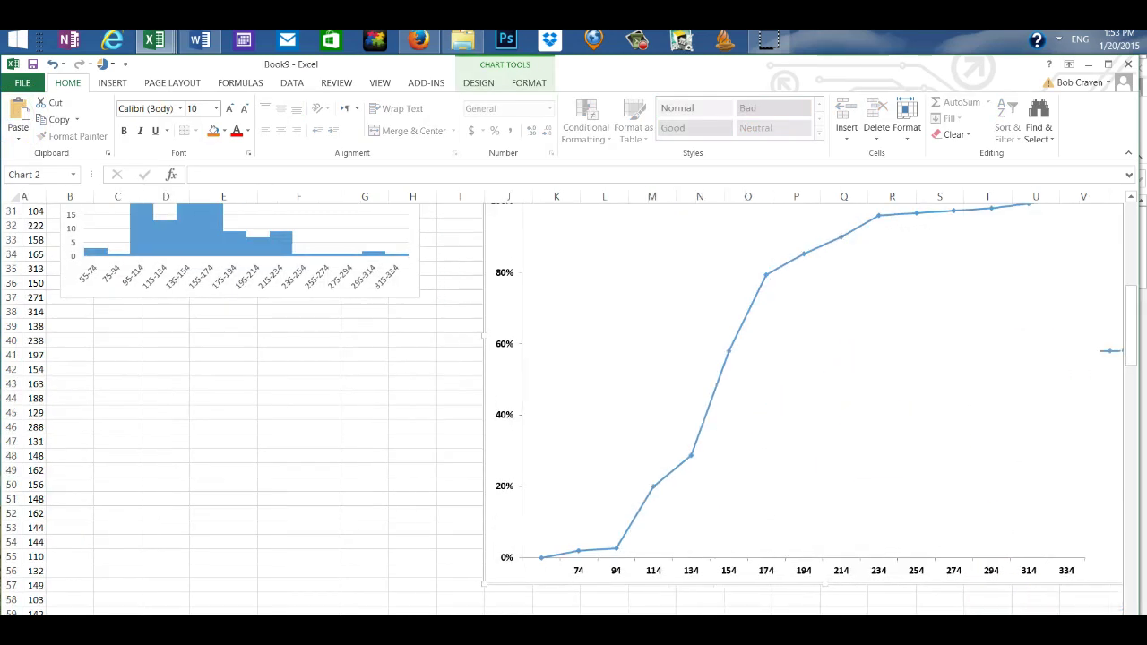
scroll(696, 549, "down", 3)
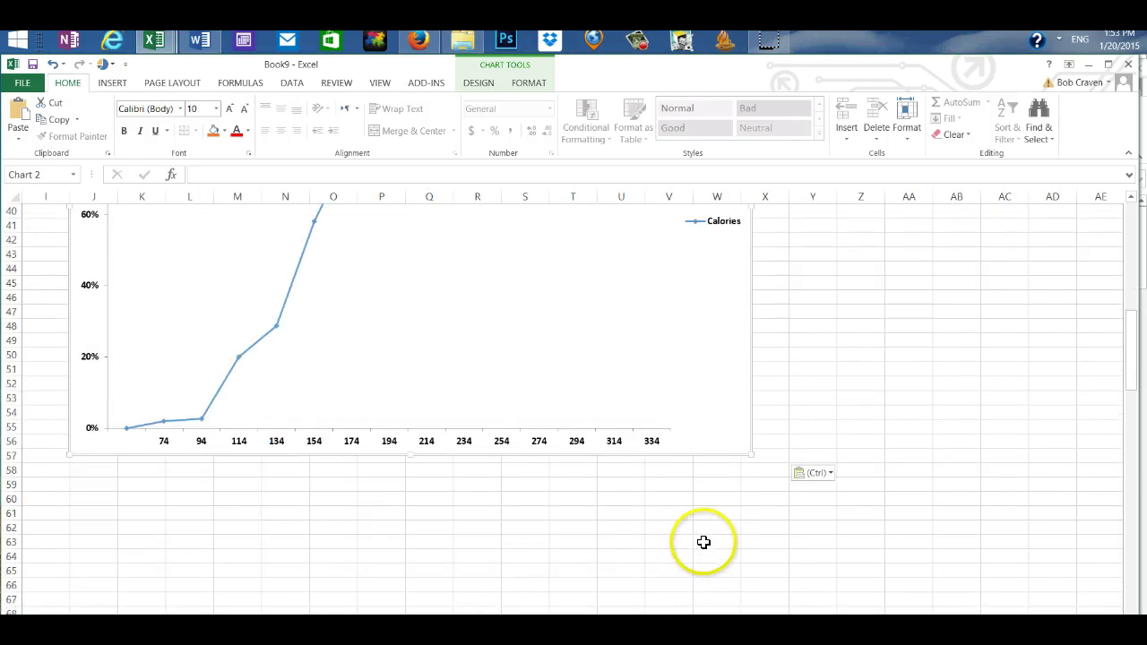
left_click_drag(750, 455, 547, 243)
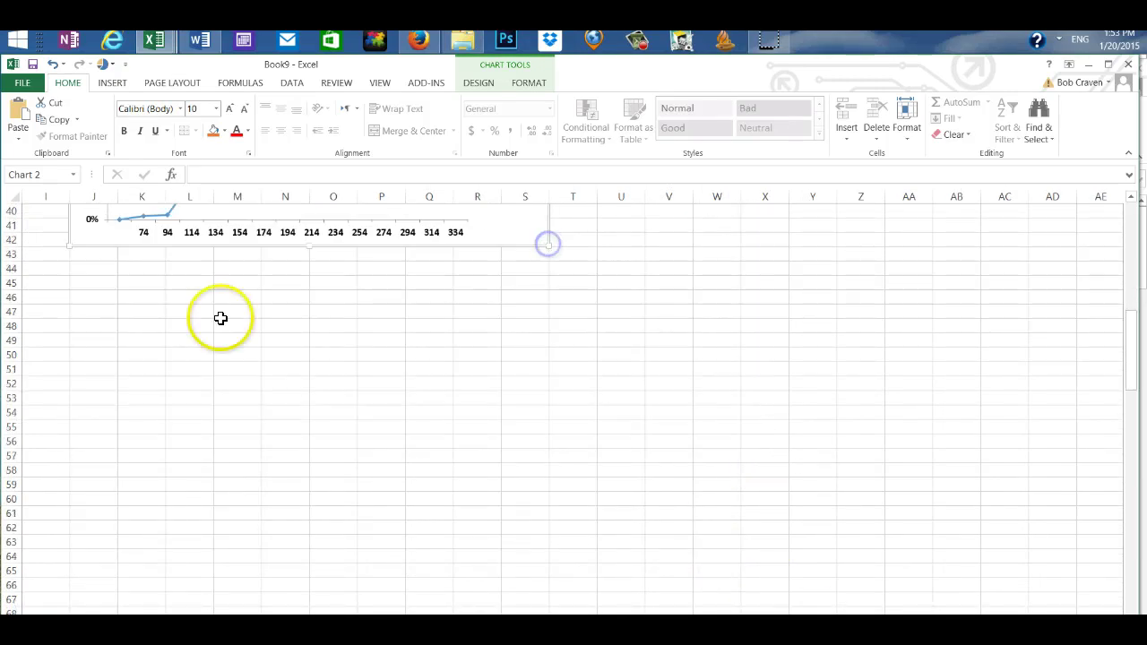
scroll(481, 359, "up", 7)
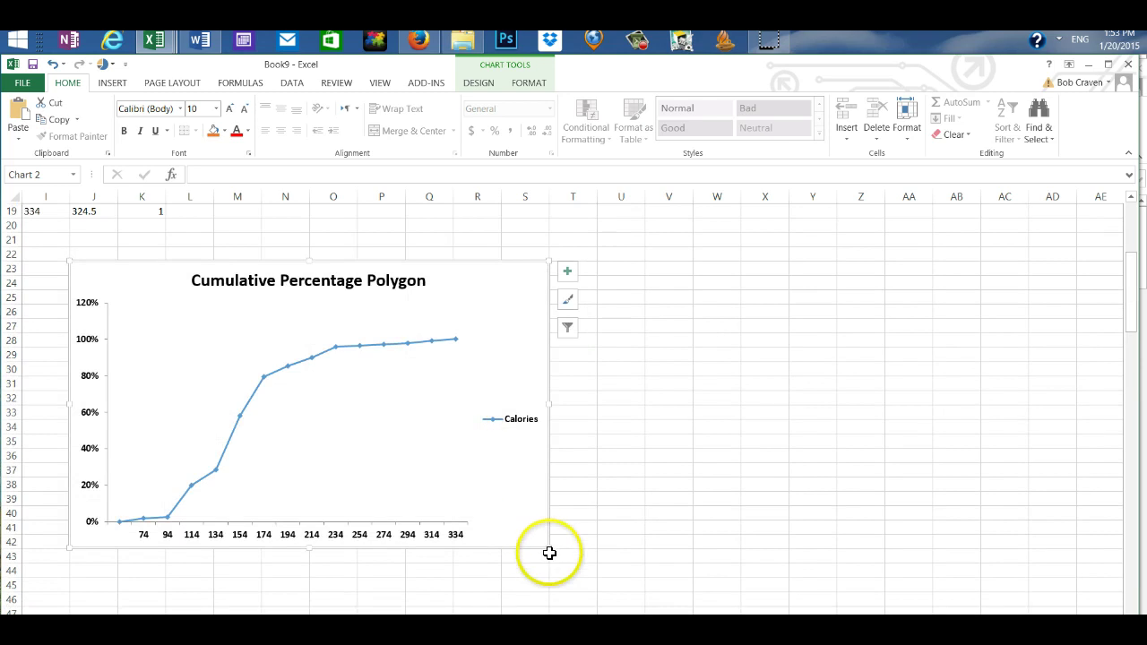
left_click_drag(546, 547, 506, 465)
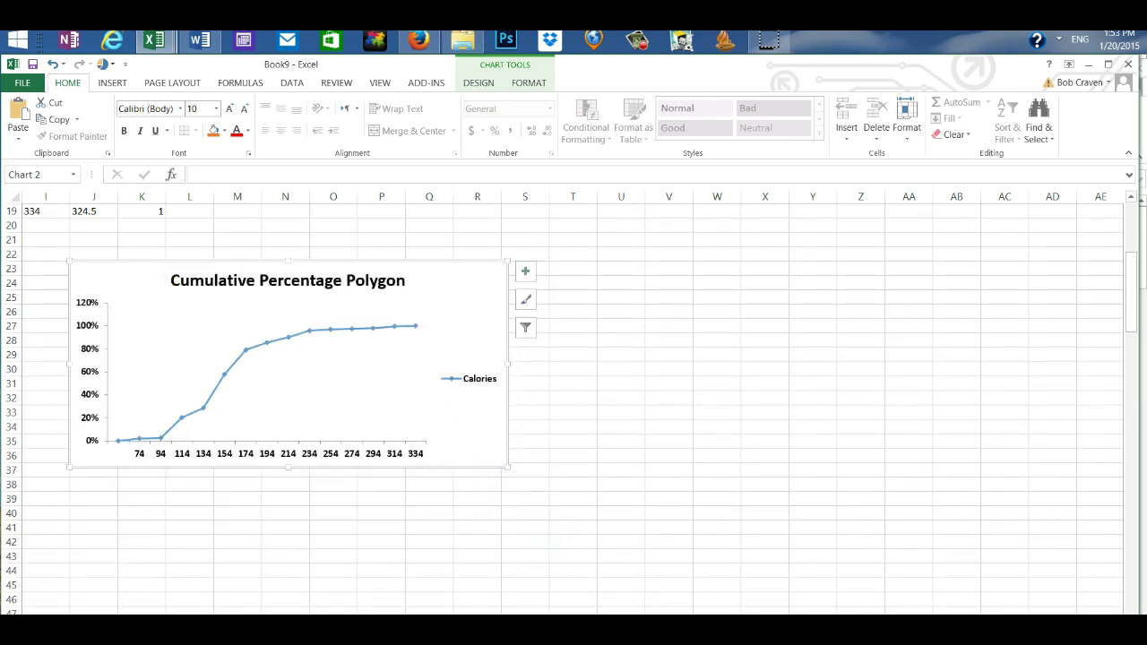
scroll(573, 403, "left", 3)
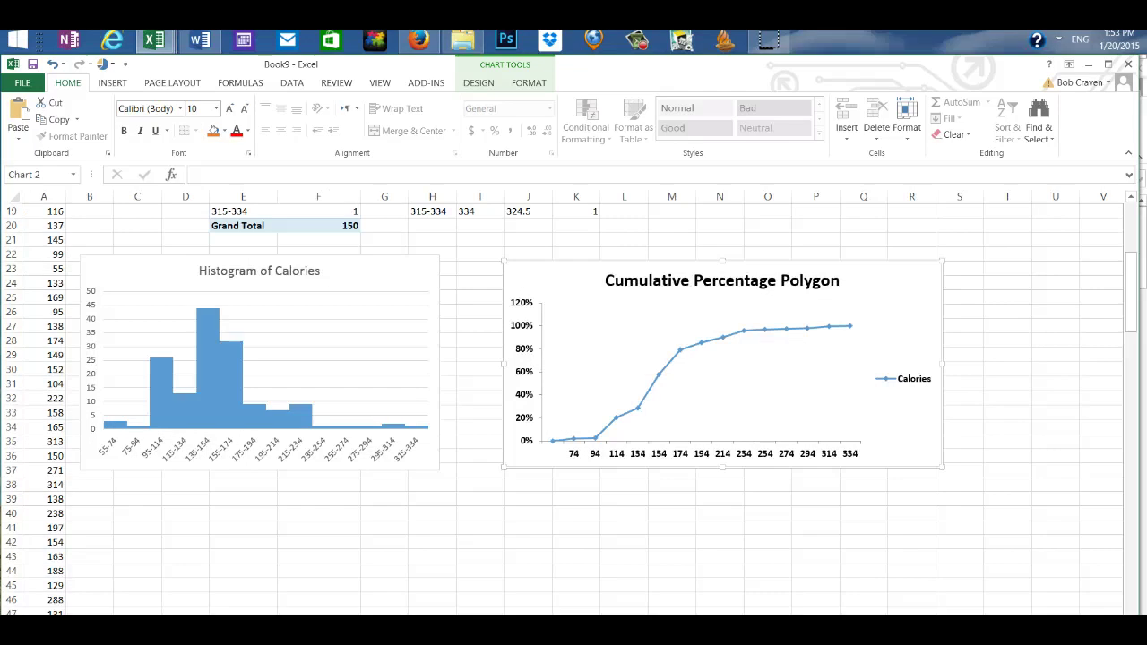
left_click_drag(579, 273, 542, 269)
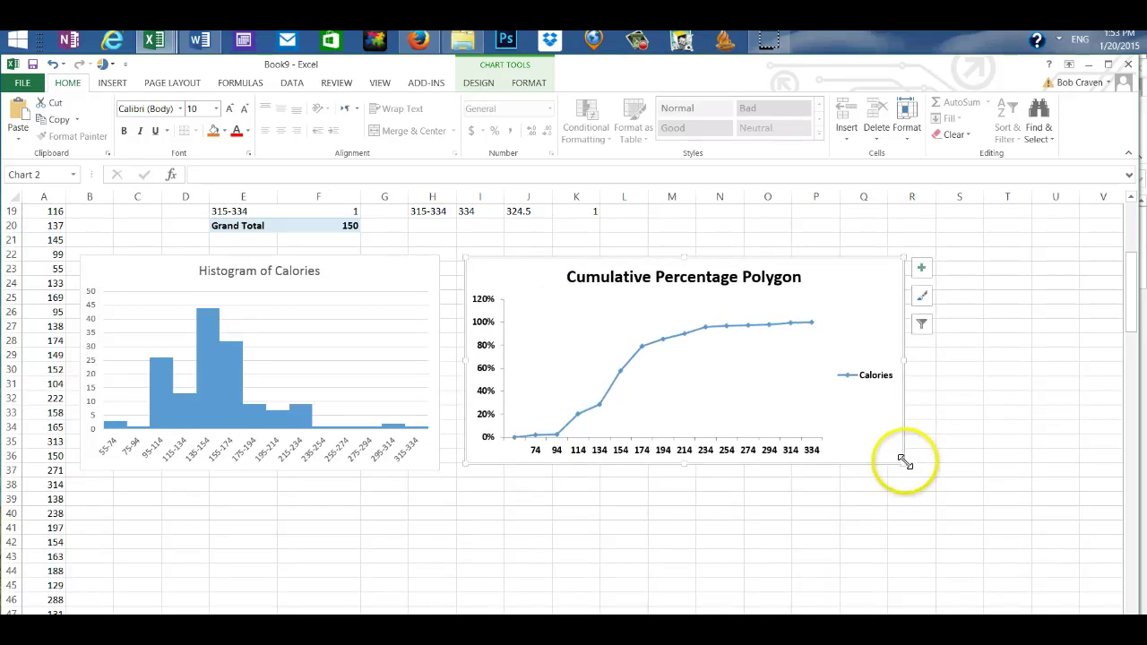
left_click_drag(905, 463, 846, 469)
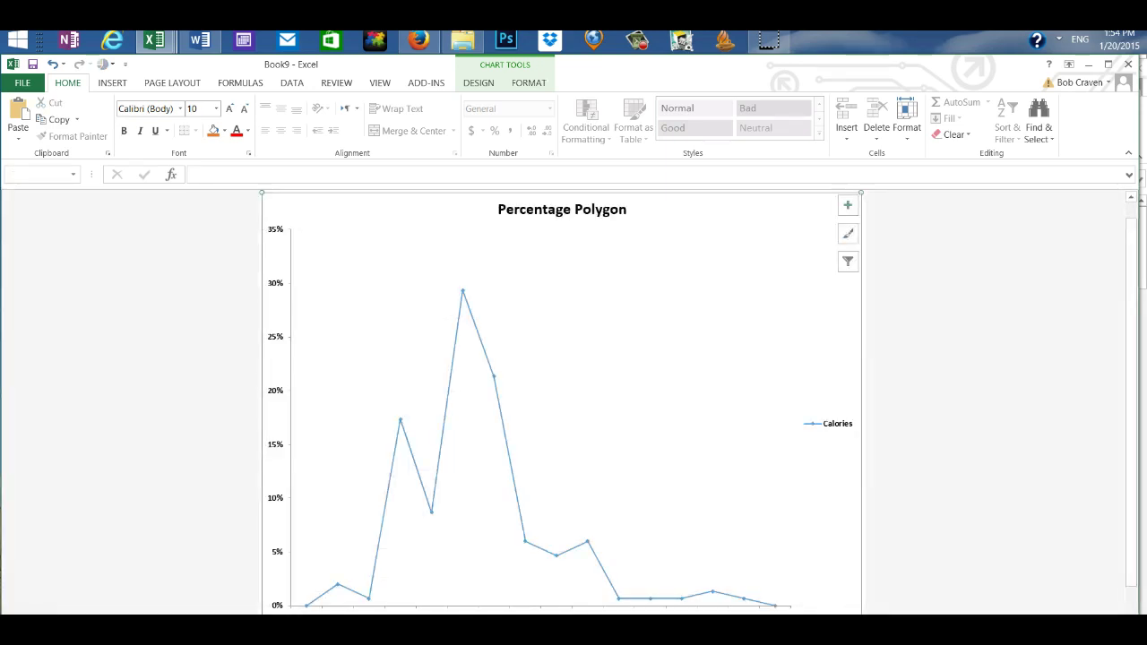
- Copy the Percentage Polygon chart and paste it at S23 on the worksheet
right_click(791, 222)
left_click(824, 250)
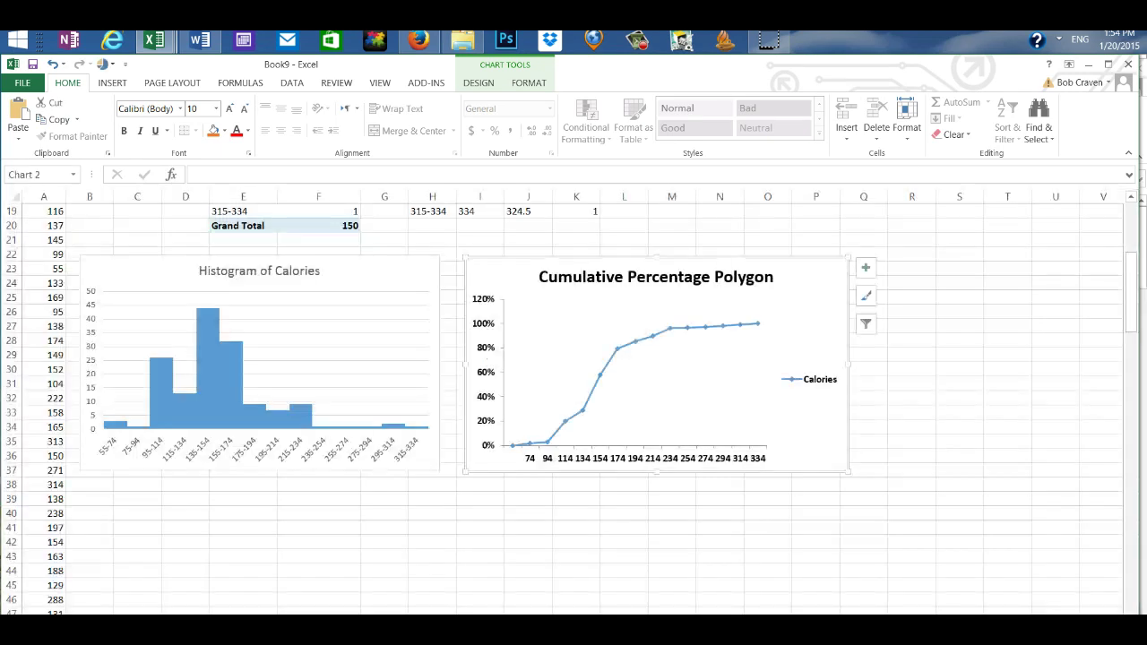
left_click(949, 266)
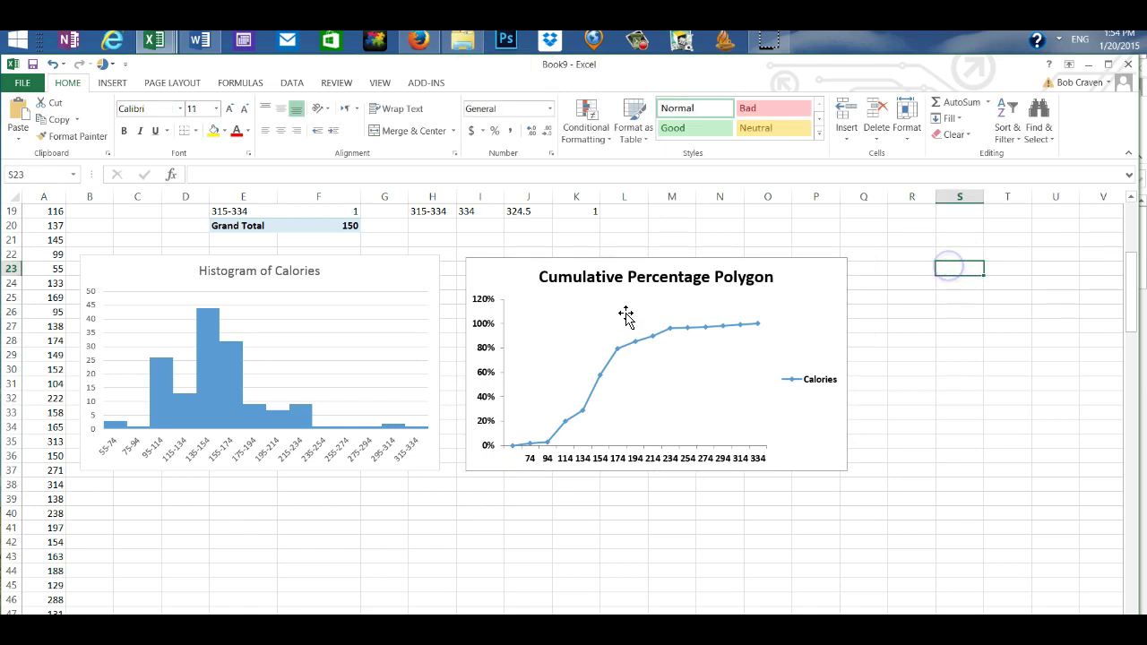
left_click(19, 115)
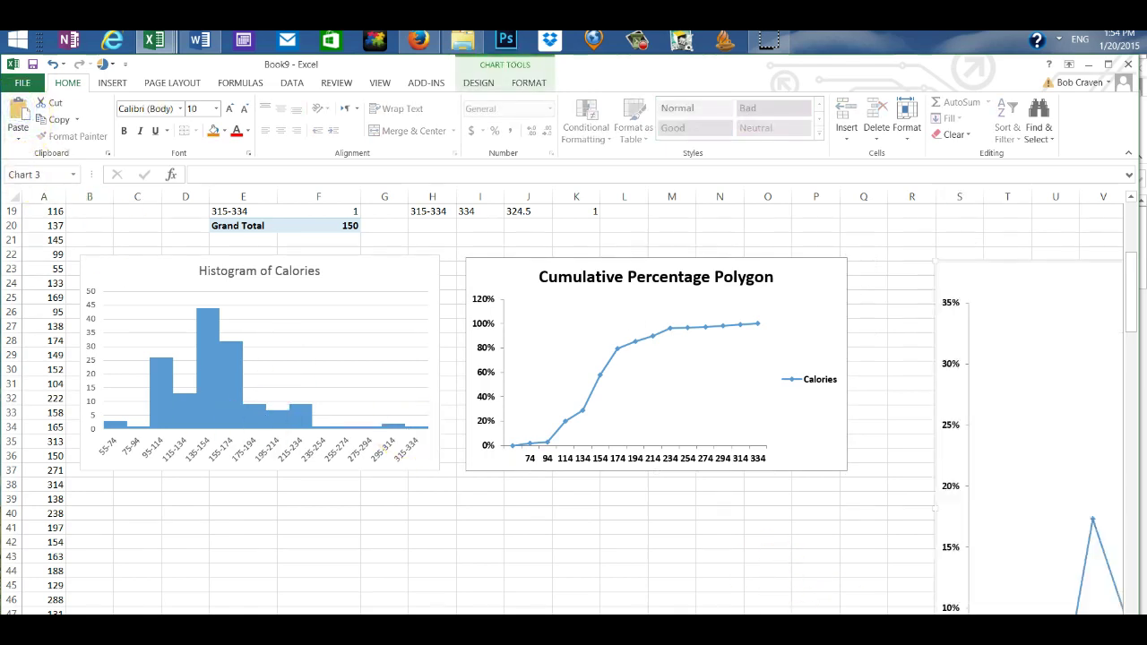
- Shrink the Percentage Polygon copy and place it right next to the cumulative polygon
scroll(574, 403, "right", 1)
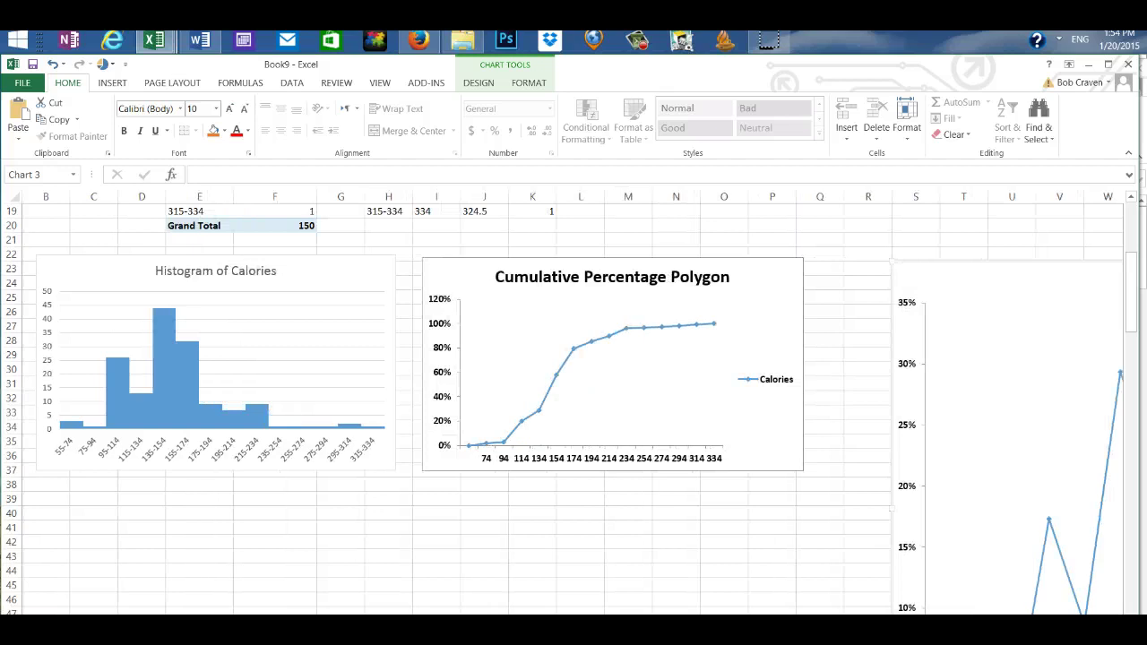
scroll(574, 403, "right", 10)
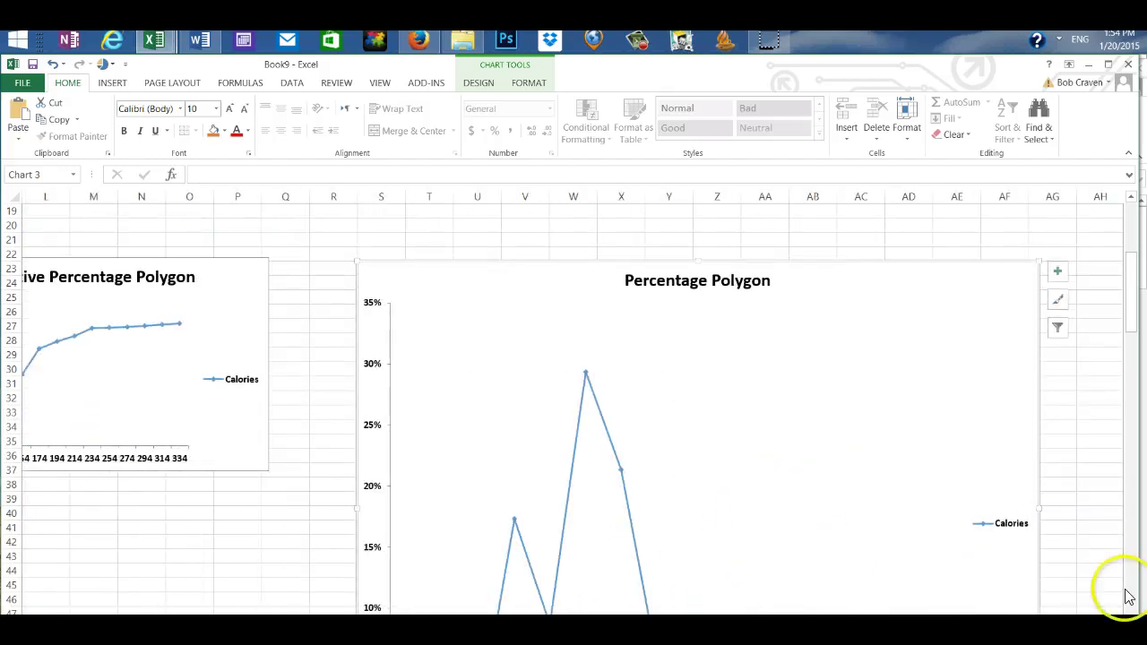
left_click_drag(1130, 307, 1132, 377)
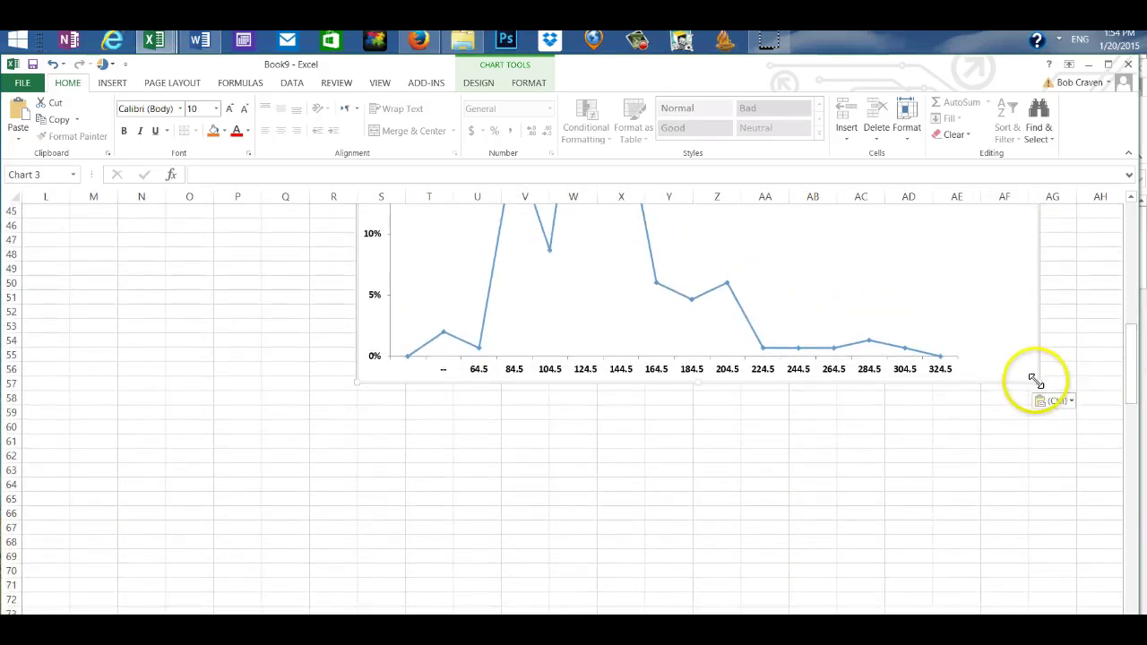
left_click_drag(1037, 381, 894, 266)
scroll(849, 460, "up", 3)
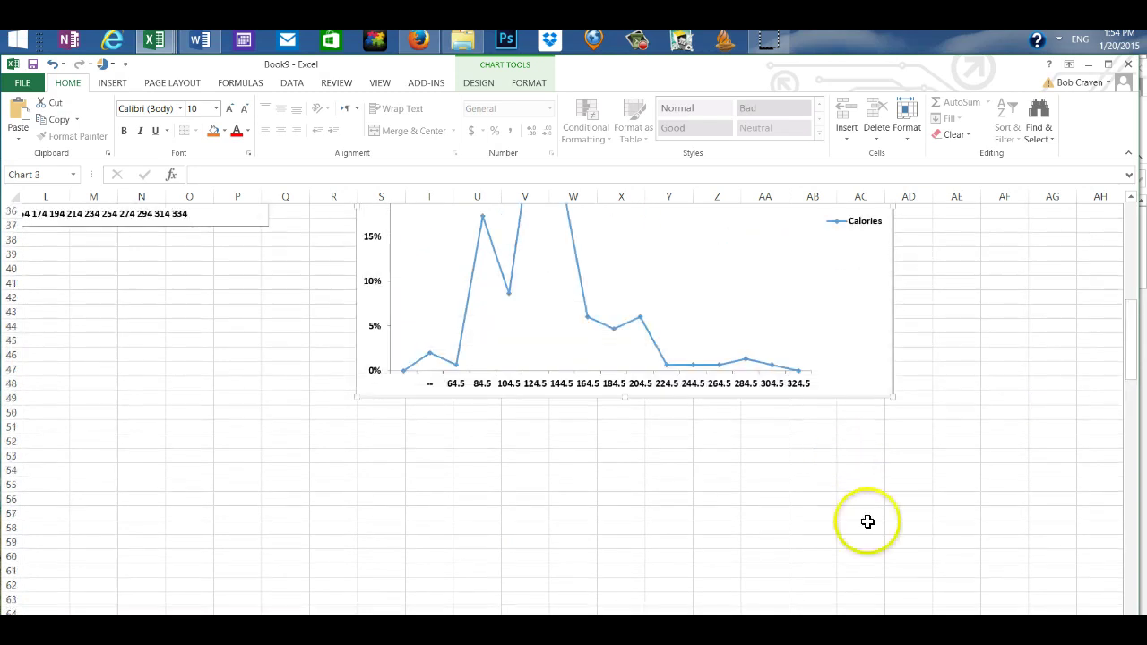
scroll(890, 482, "up", 3)
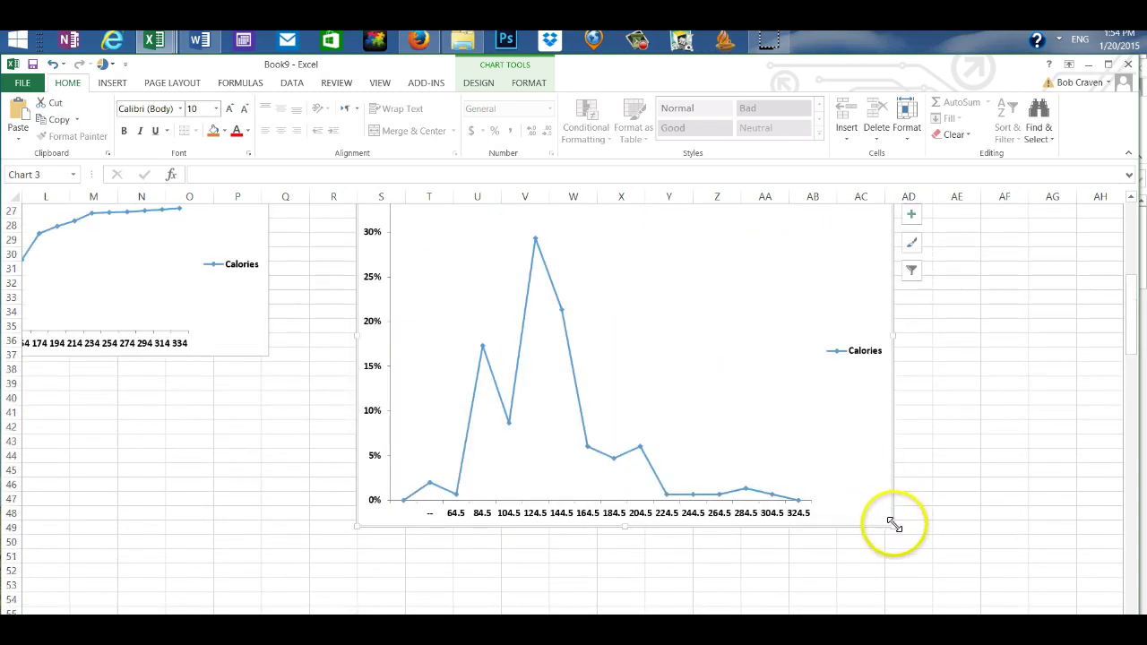
left_click_drag(893, 525, 758, 362)
scroll(794, 435, "up", 5)
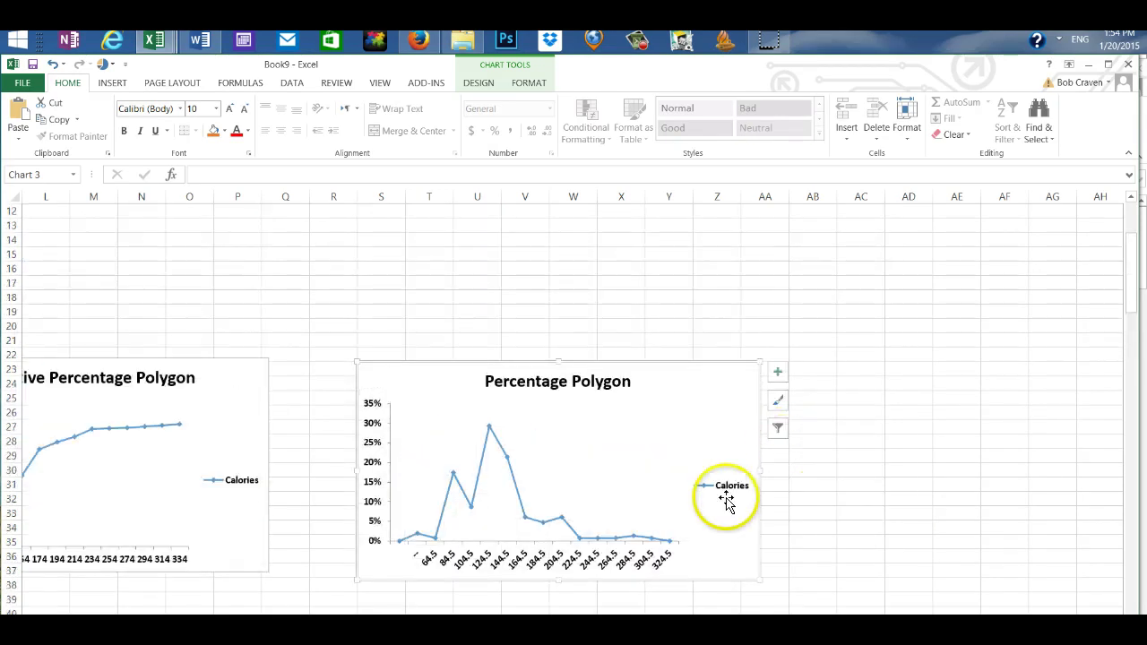
scroll(761, 493, "down", 2)
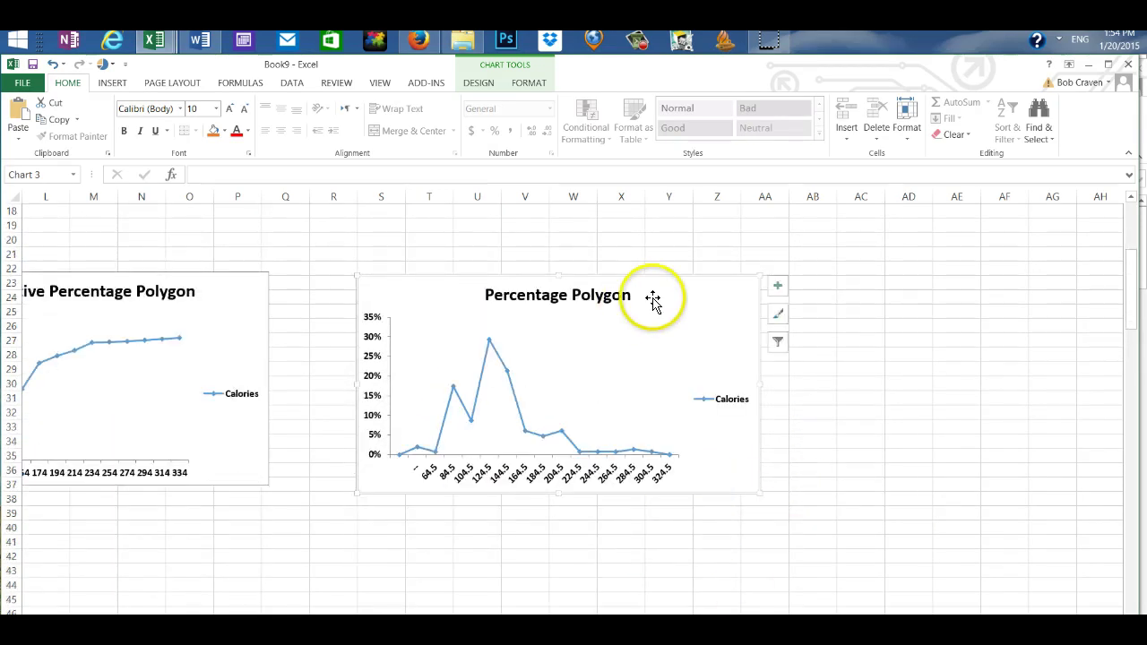
left_click_drag(671, 289, 640, 291)
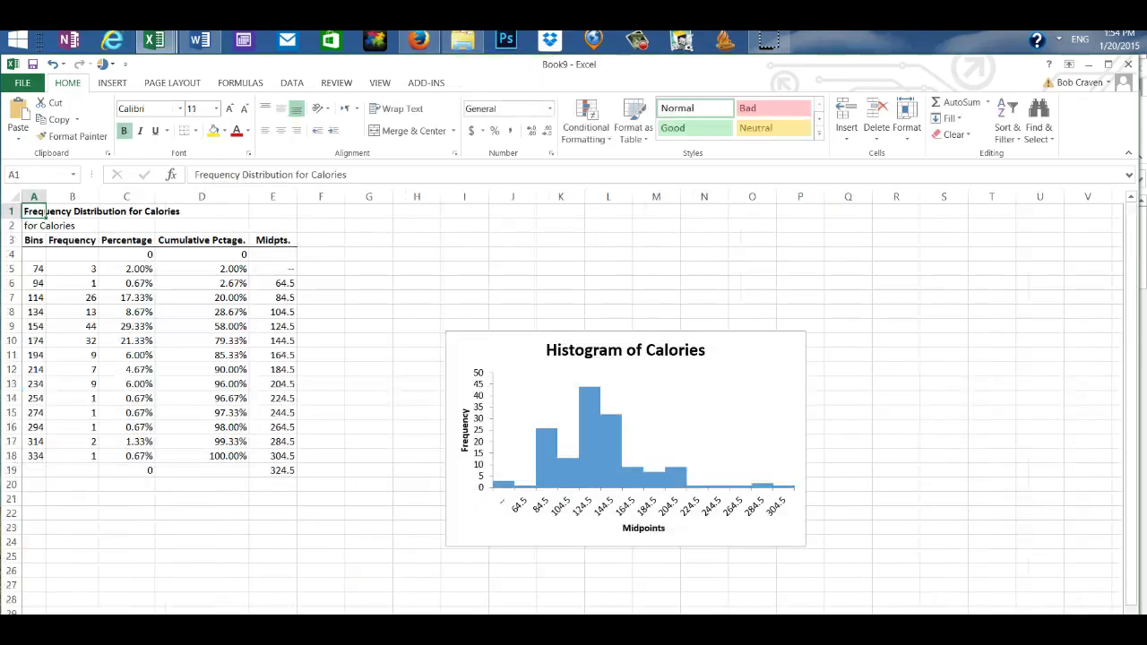
- Copy the PHStat midpoint-labelled Histogram of Calories chart
left_click(778, 355)
right_click(778, 355)
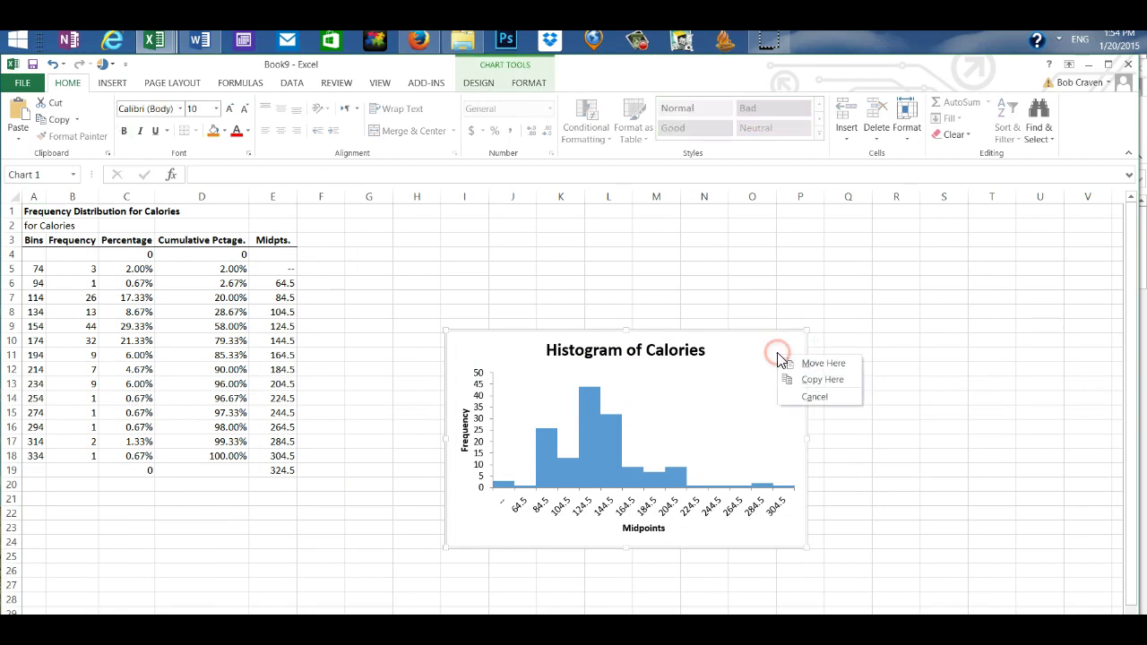
key("Escape")
right_click(769, 348)
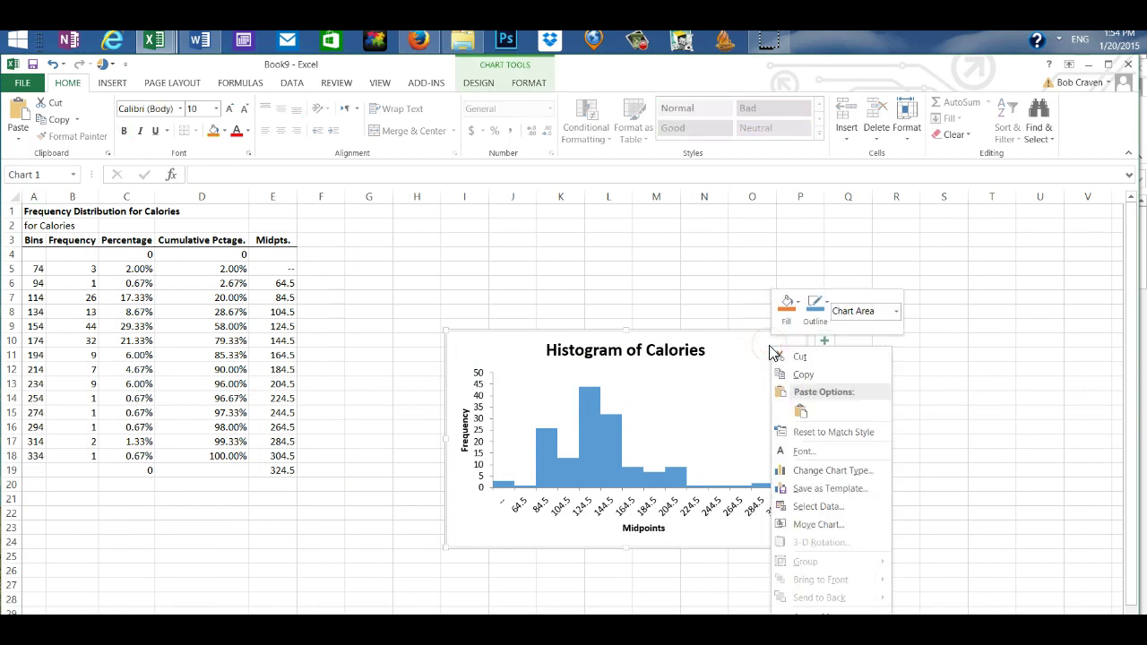
left_click(816, 376)
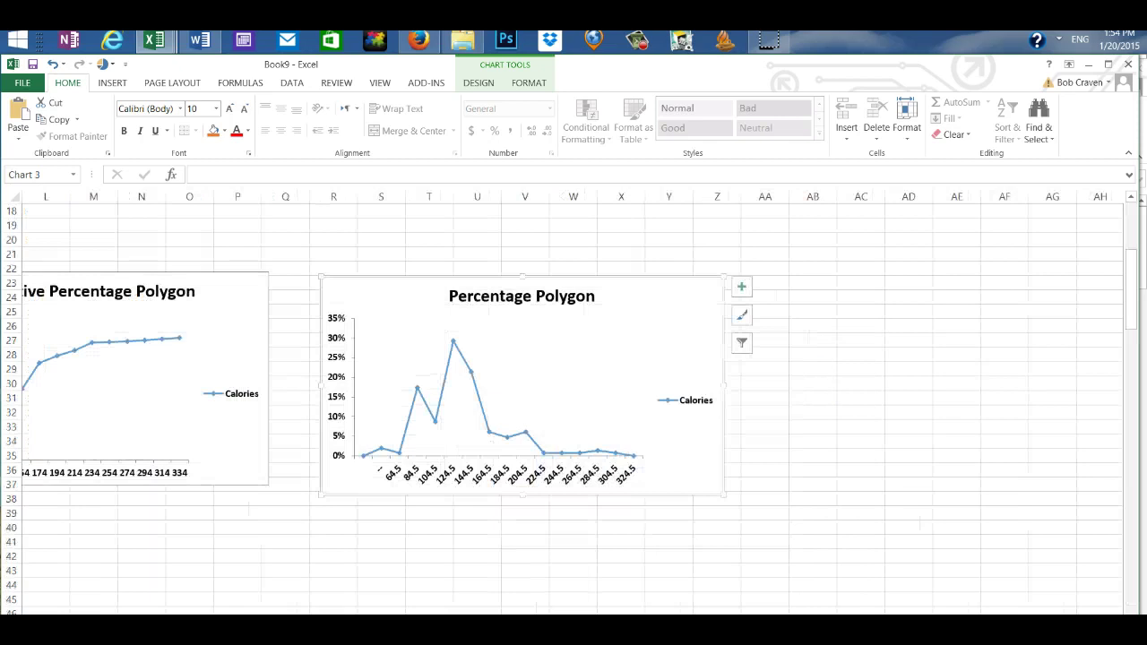
- Paste the histogram at C41 and nudge it up-left beneath the first histogram
scroll(574, 403, "left", 10)
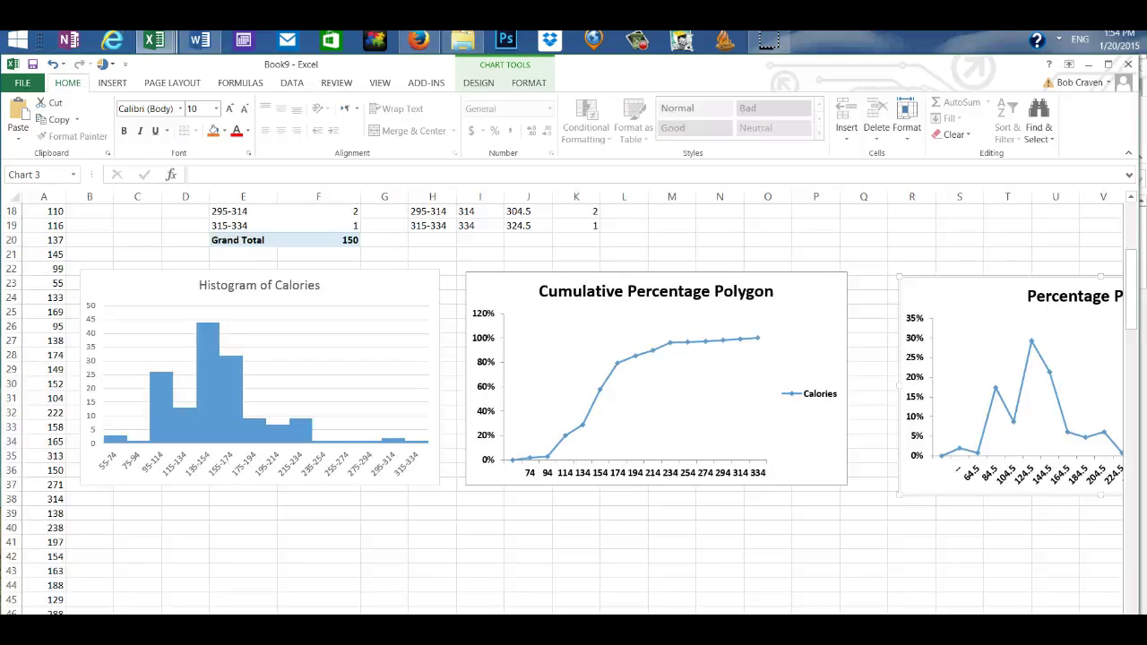
scroll(574, 404, "down", 2)
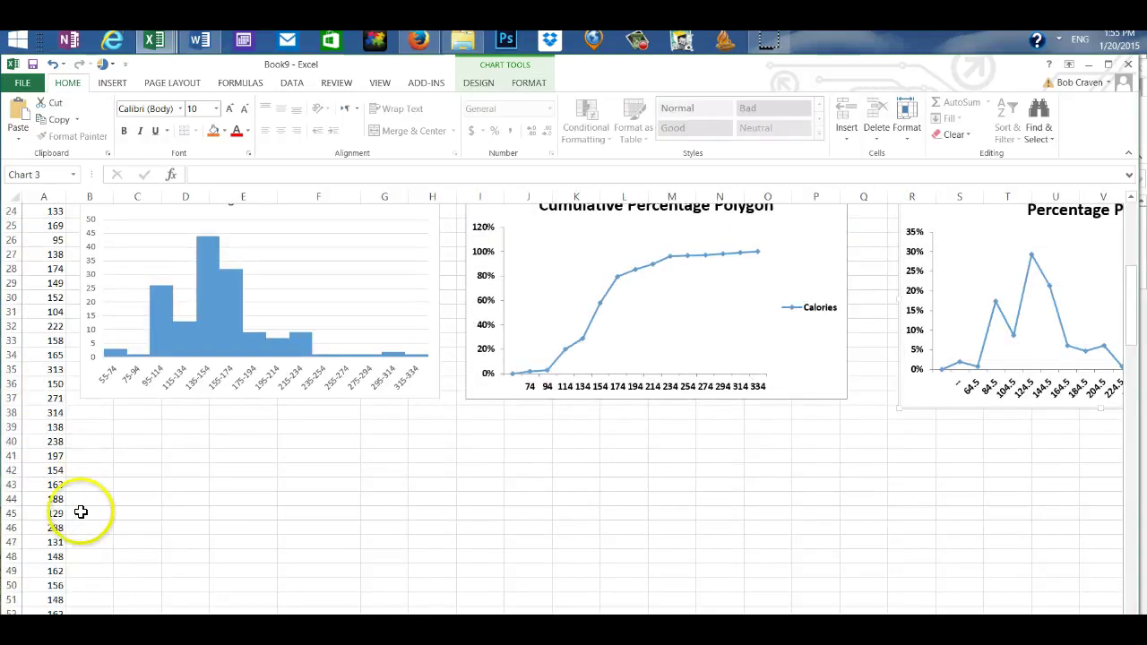
left_click(124, 458)
left_click(17, 116)
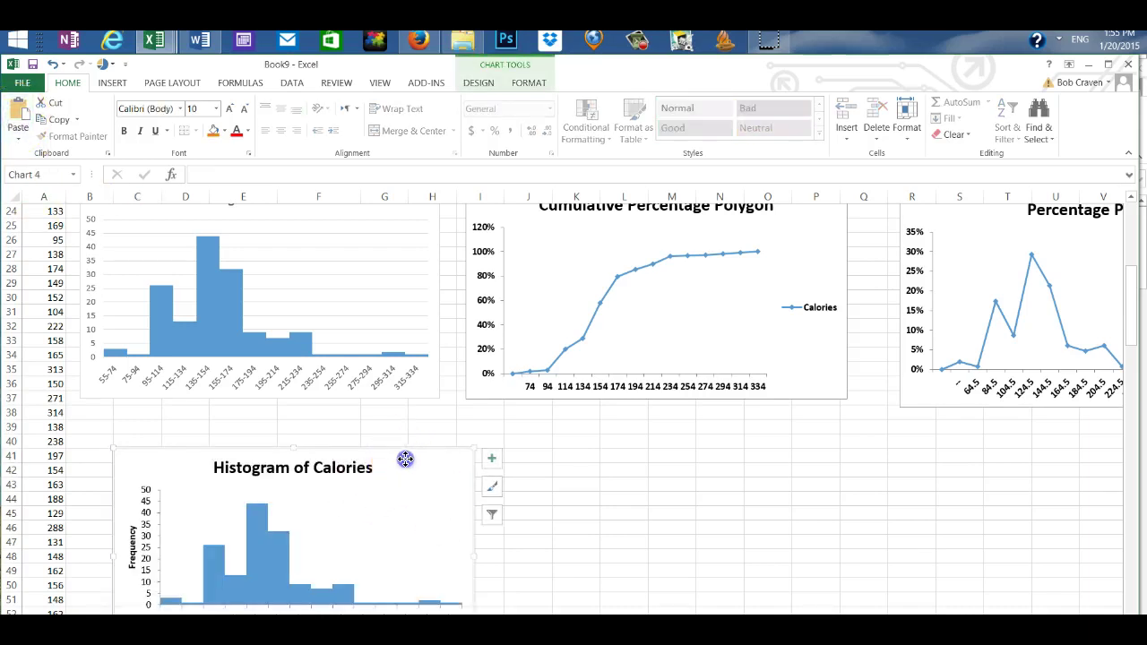
left_click_drag(405, 459, 376, 448)
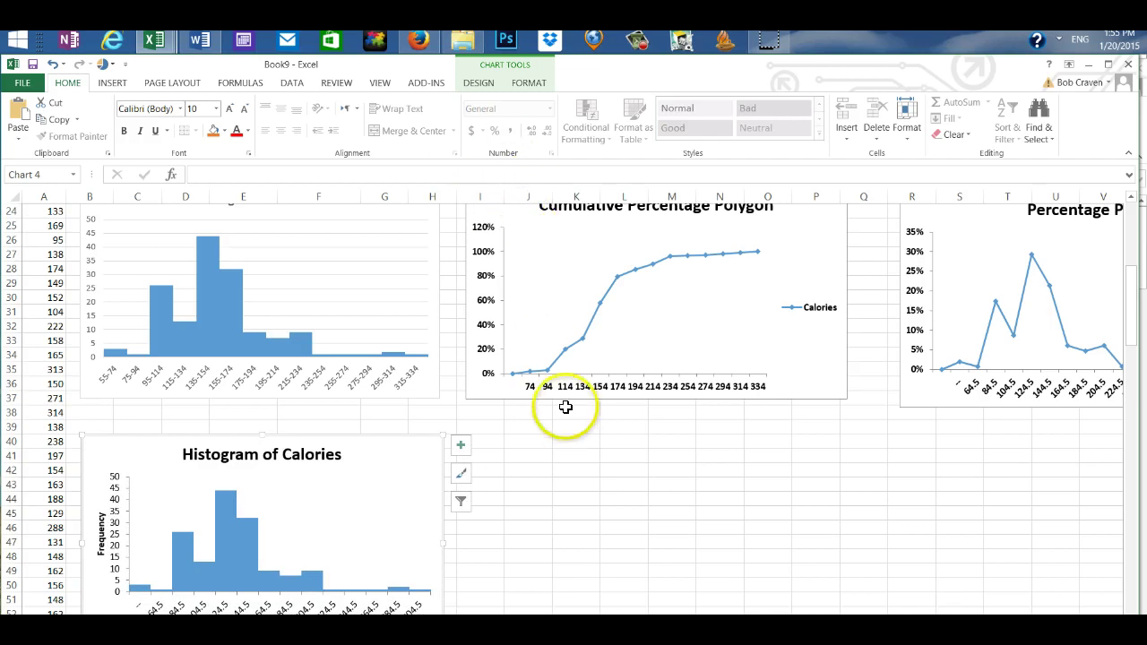
scroll(565, 408, "up", 4)
scroll(564, 404, "down", 3)
scroll(577, 400, "down", 2)
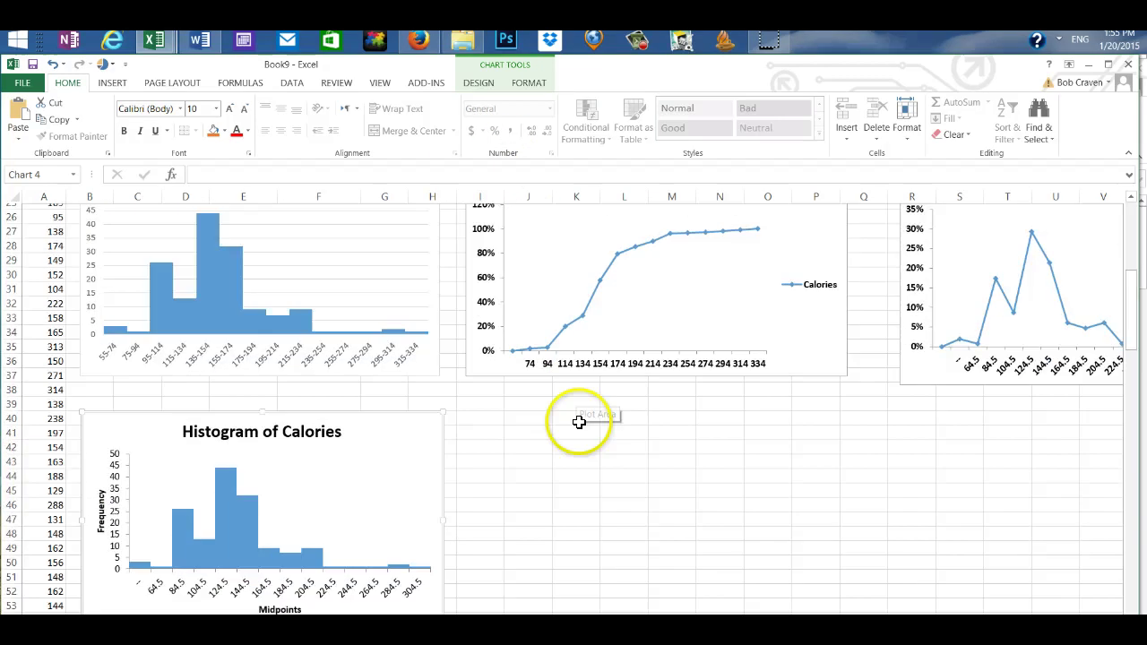